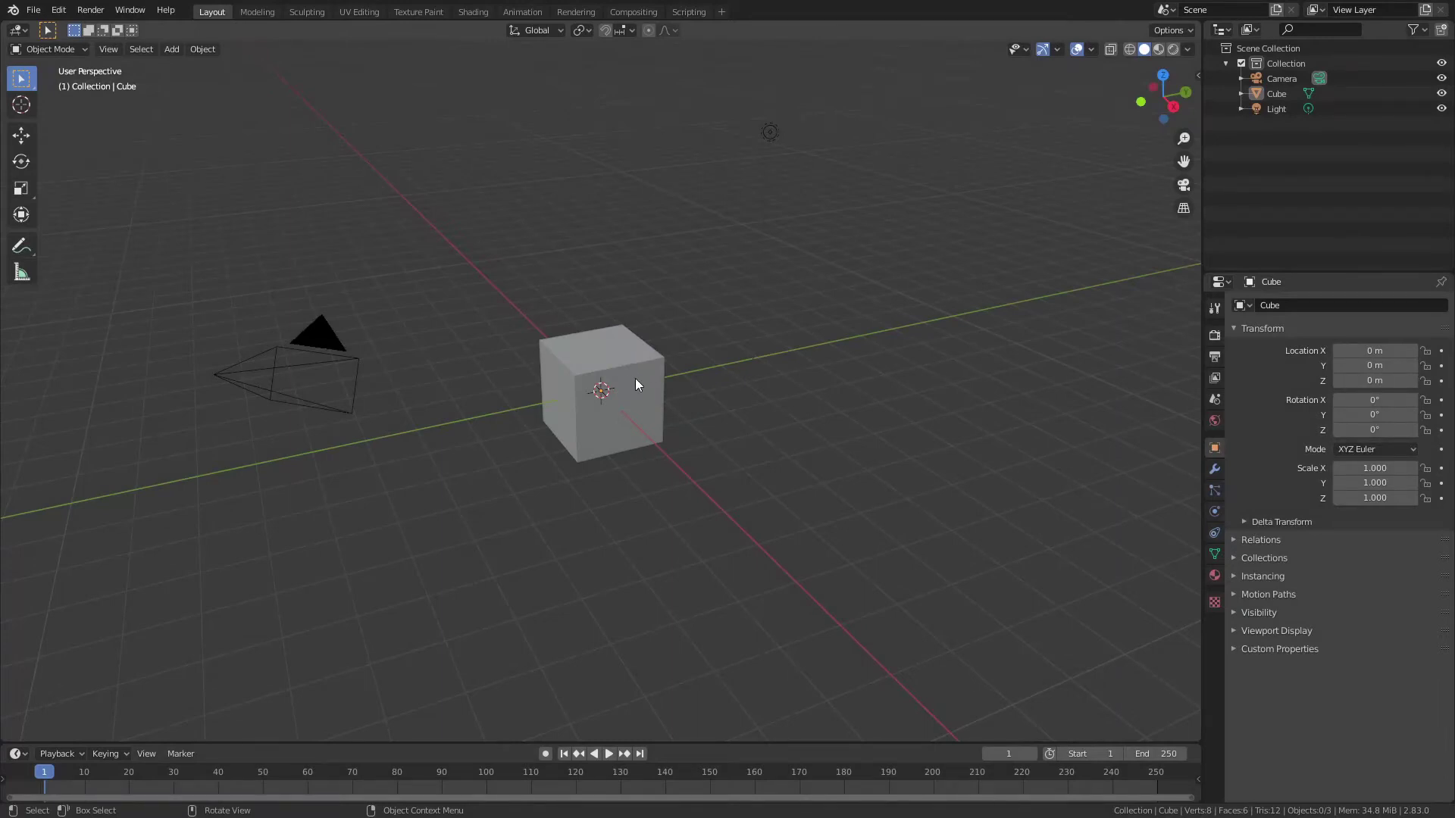
- Orbit, zoom and pan in closer around the default cube, then select it
middle_drag(635, 383, 671, 392)
scroll(667, 385, up, 3)
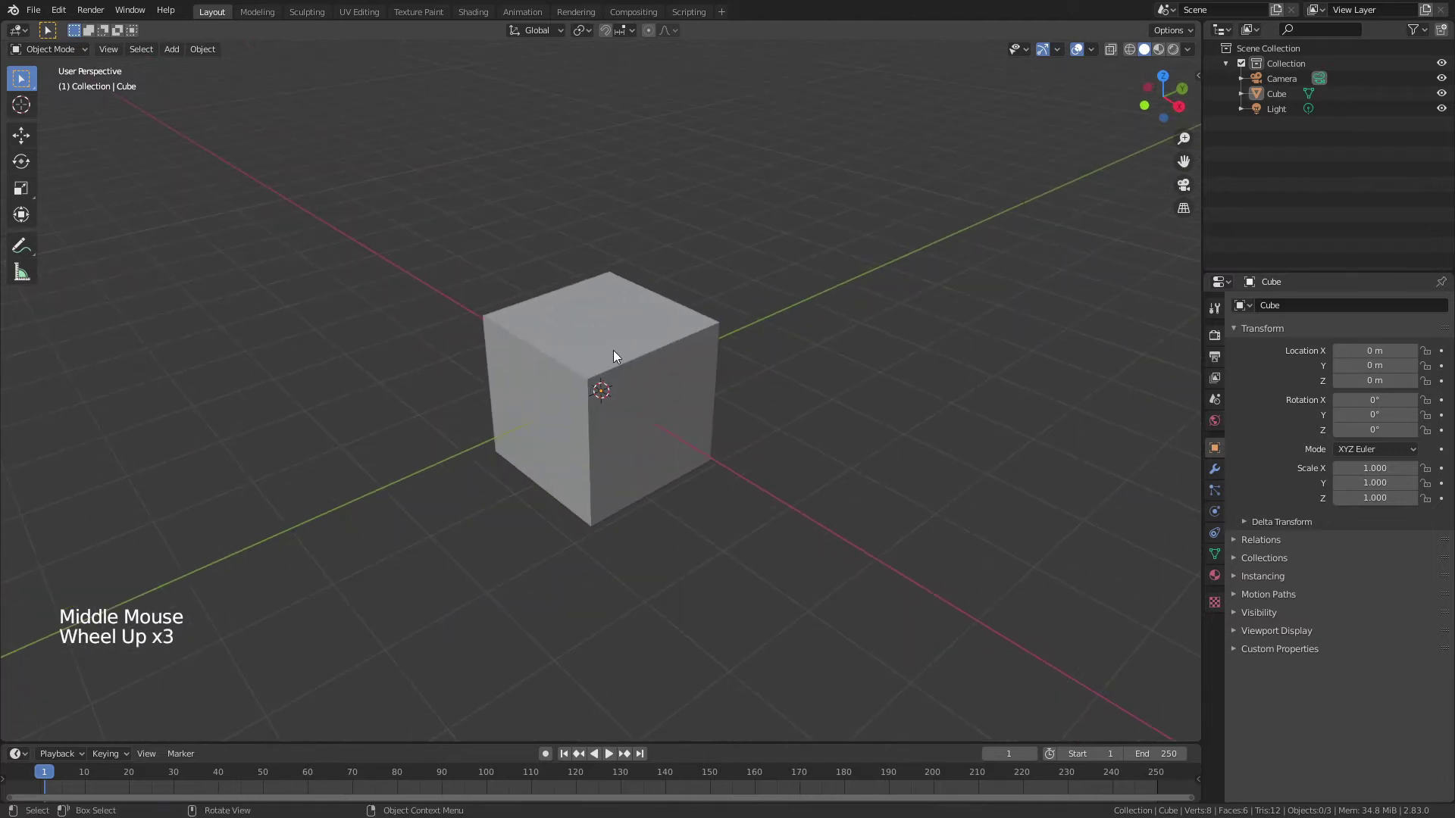
middle_drag(640, 345, 623, 362)
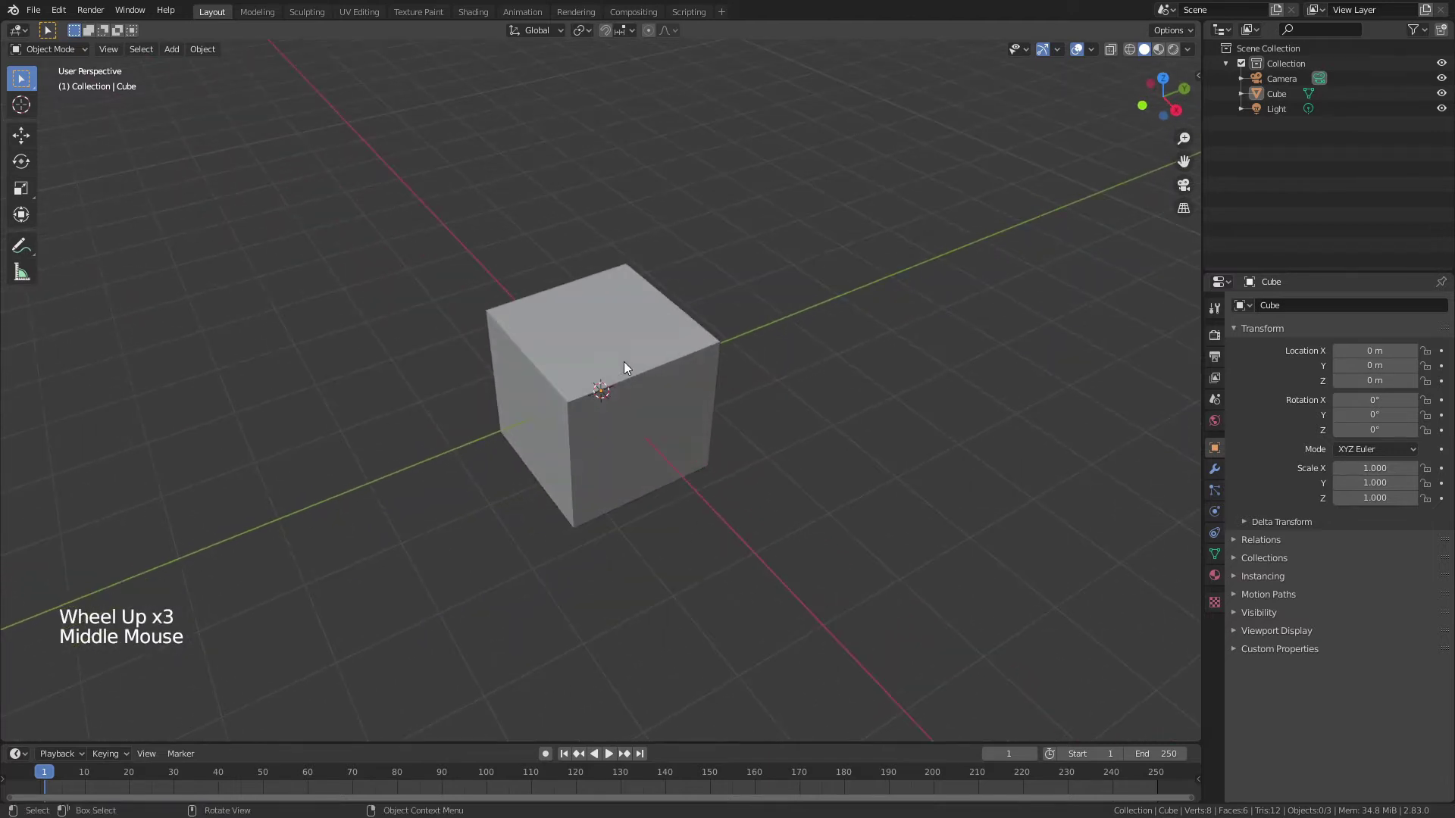
shift+middle_drag(755, 422, 702, 404)
click(609, 417)
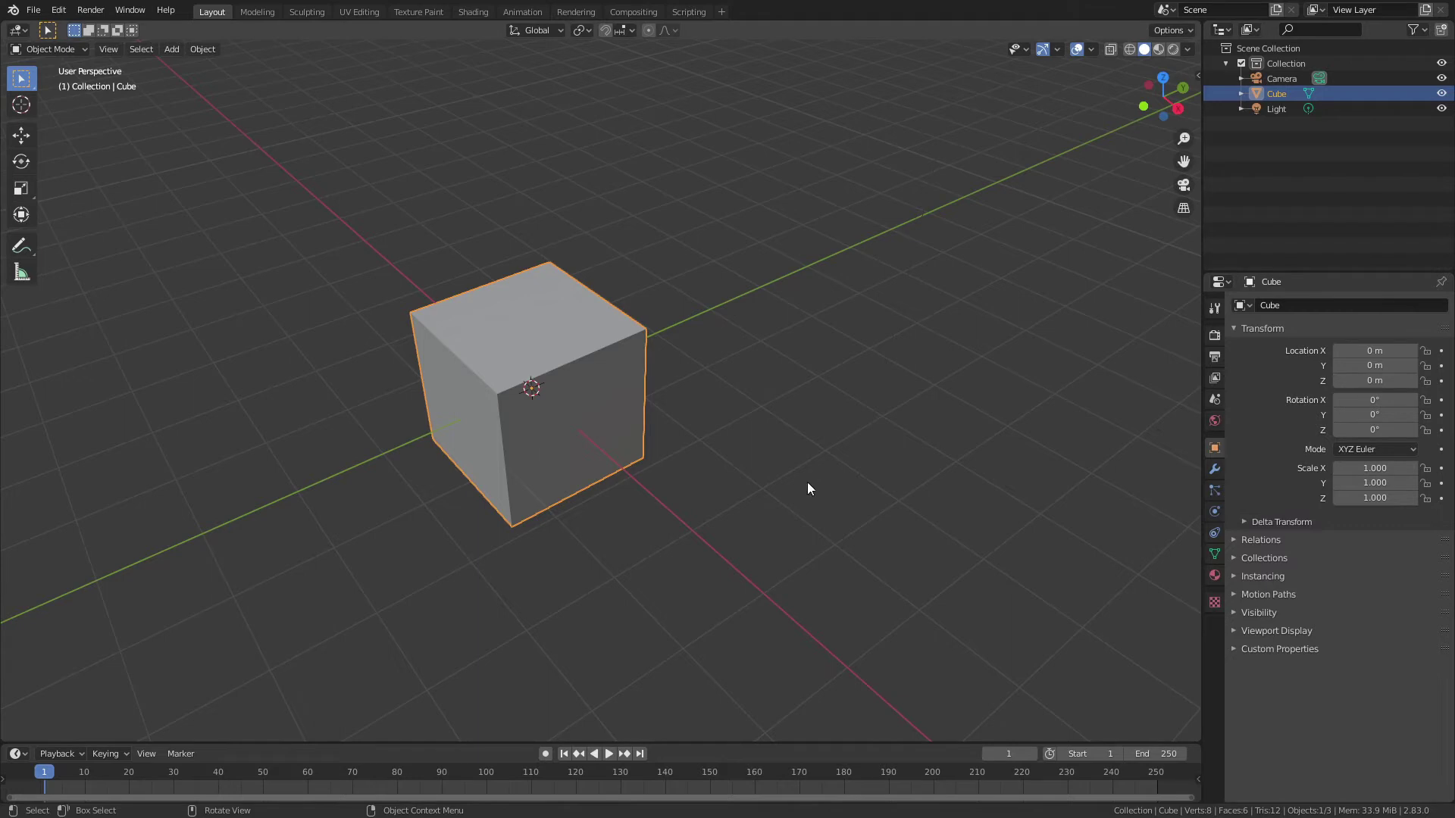
- Add a first Array modifier along X with Merge enabled
click(1214, 469)
click(1277, 305)
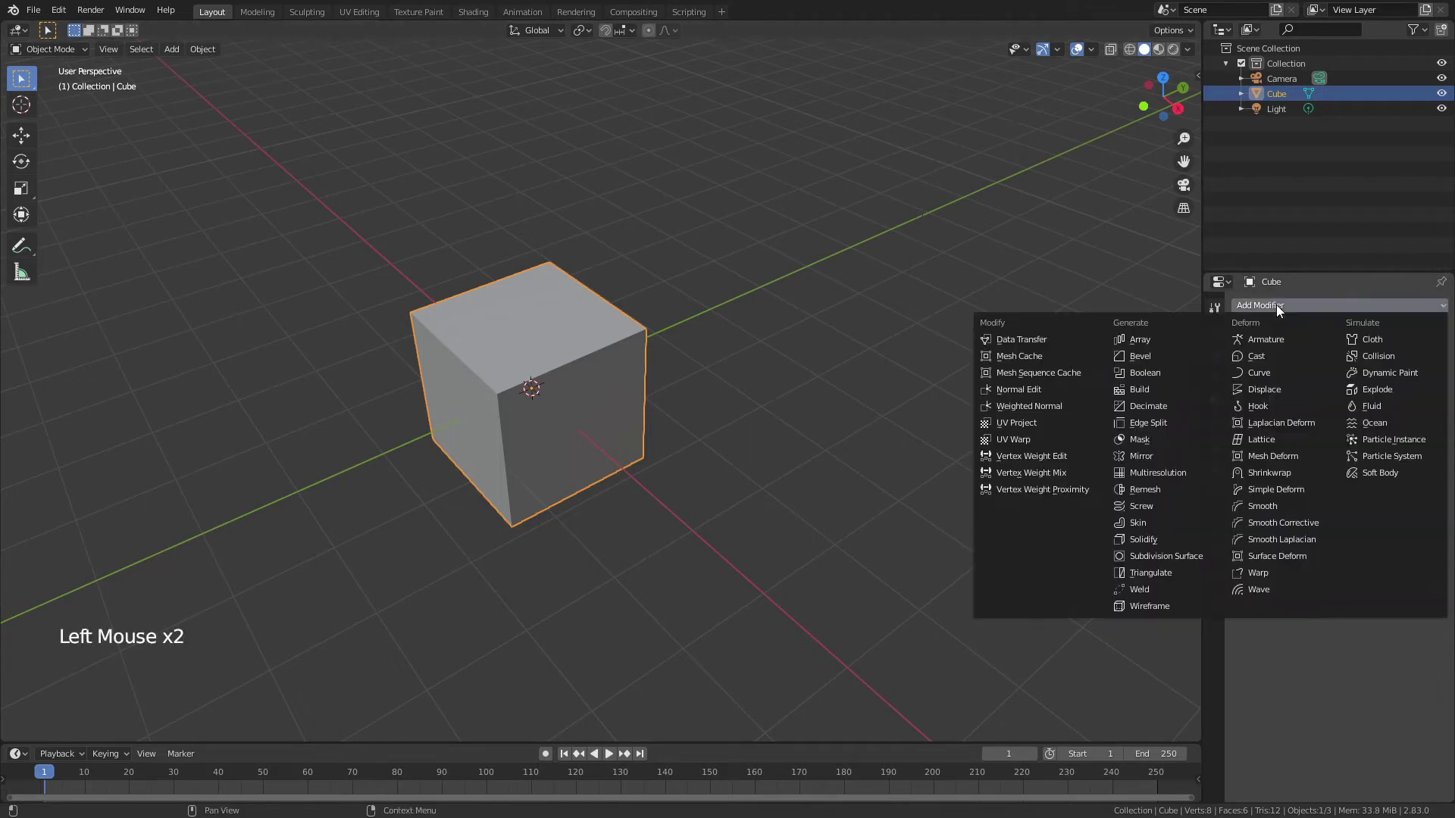
click(1185, 343)
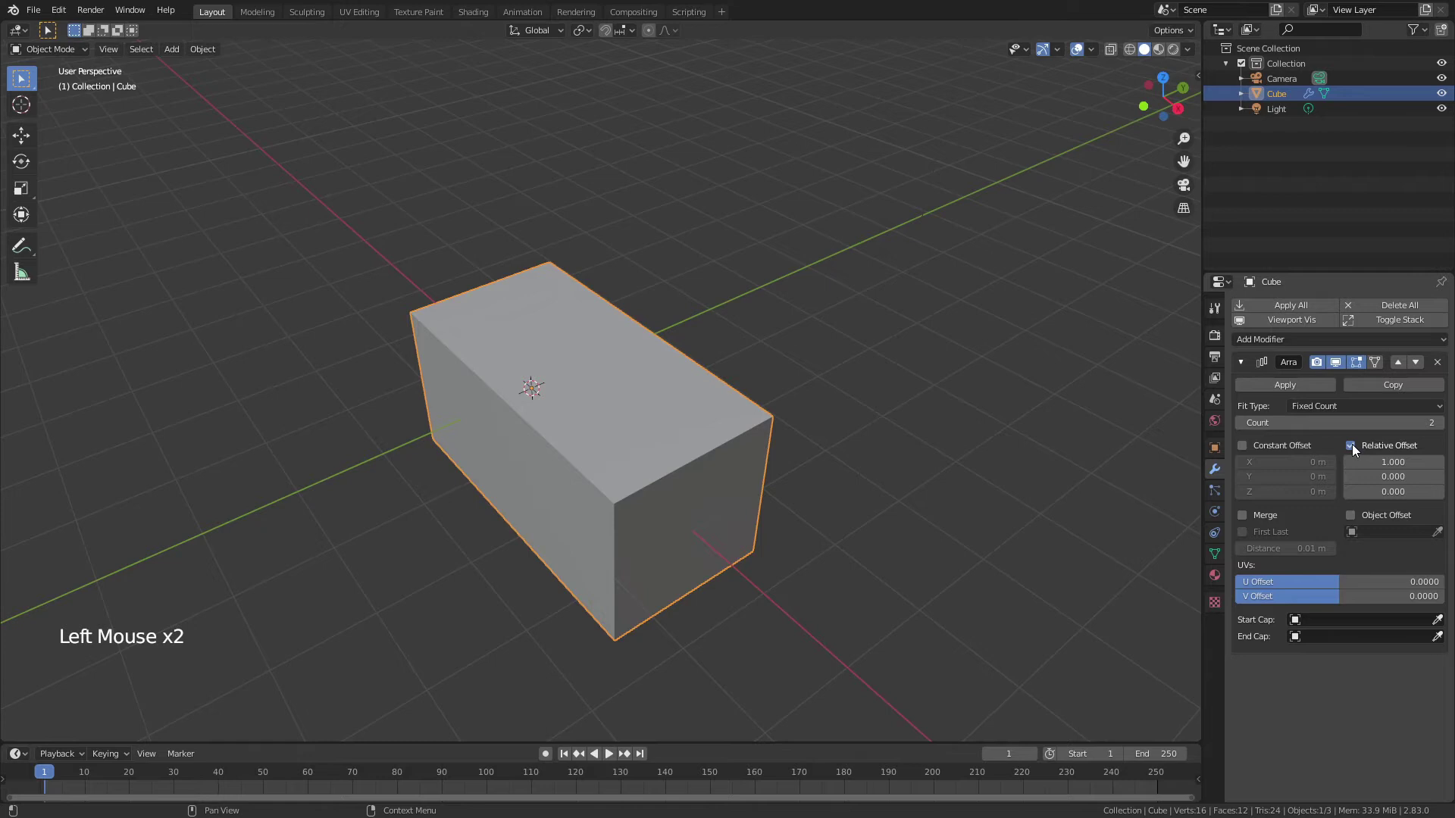
click(1242, 516)
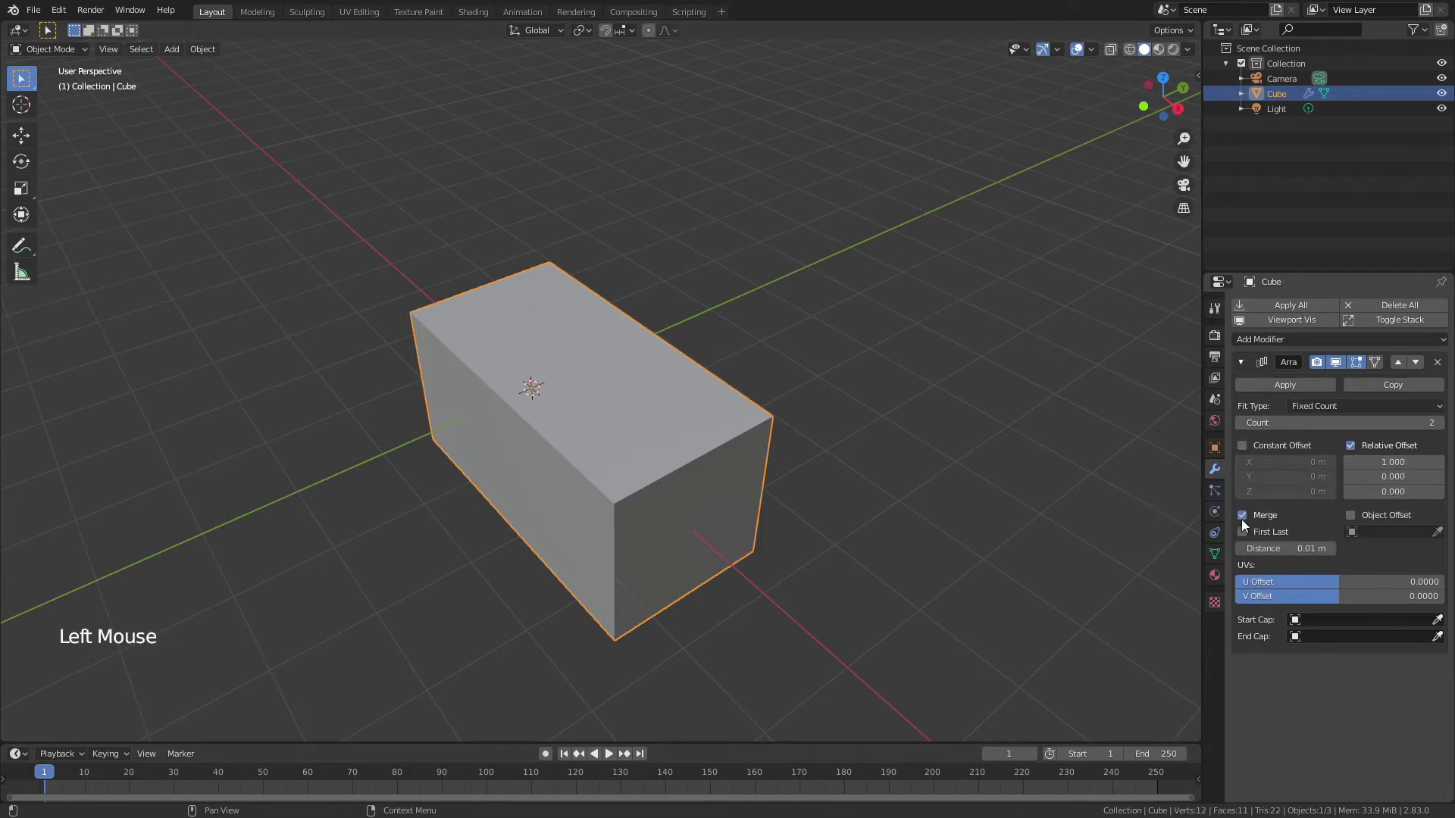
click(1243, 362)
- Add a second Array with offset Y=1, X=0 and Merge on
click(1267, 339)
click(1204, 374)
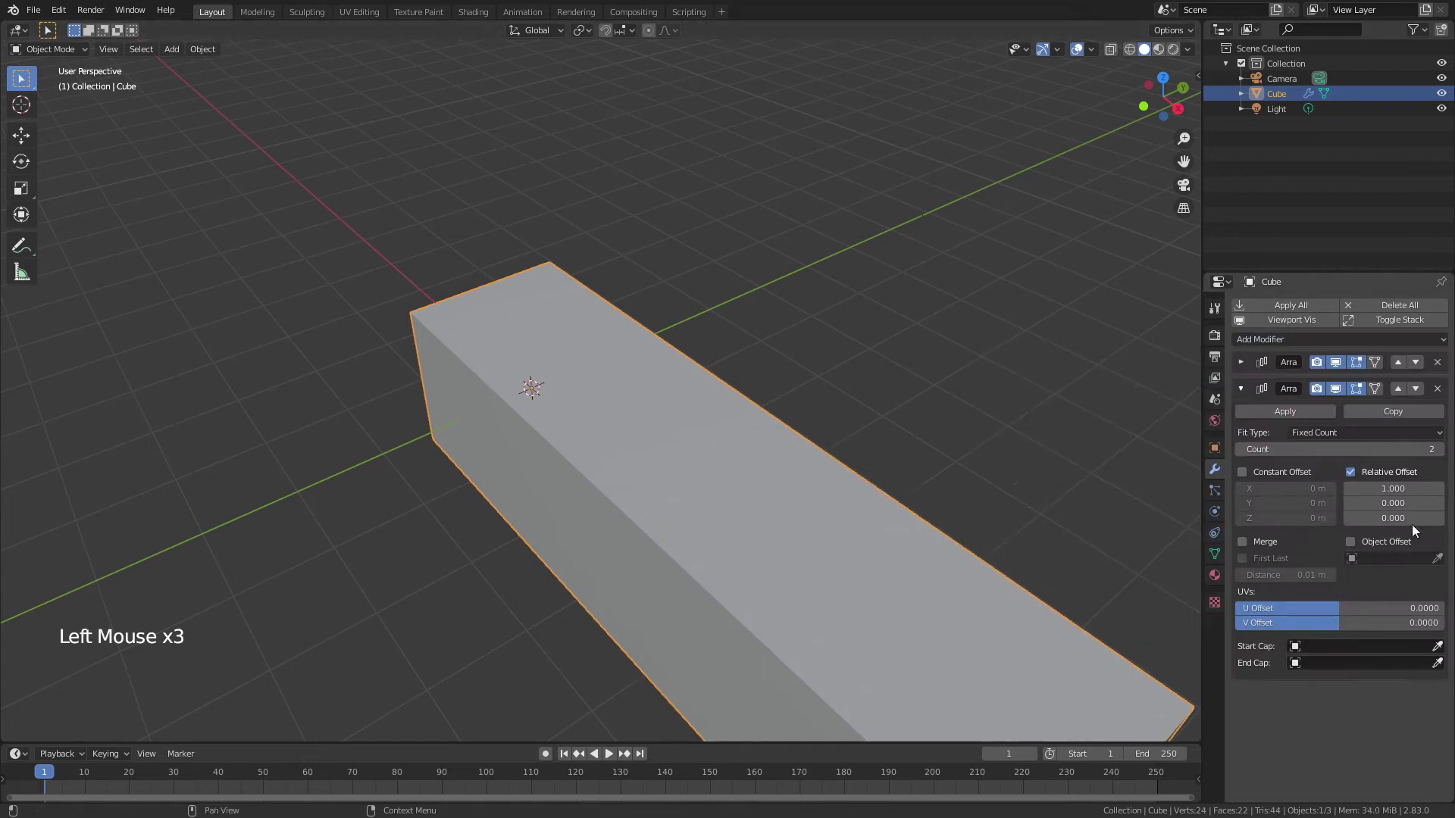
drag(1393, 504, 1393, 503)
click(1392, 489)
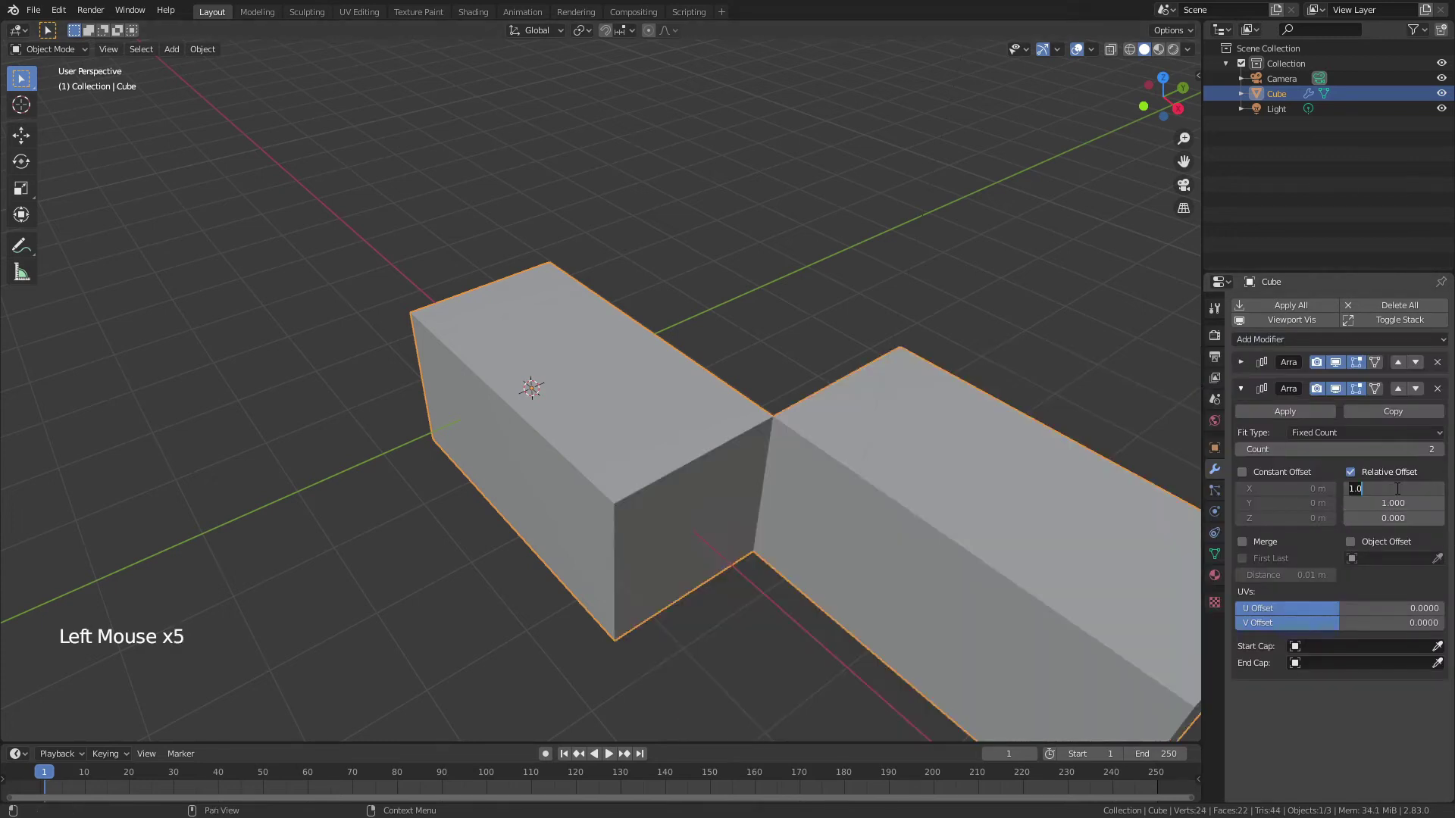
text(0)
key(Return)
click(1242, 542)
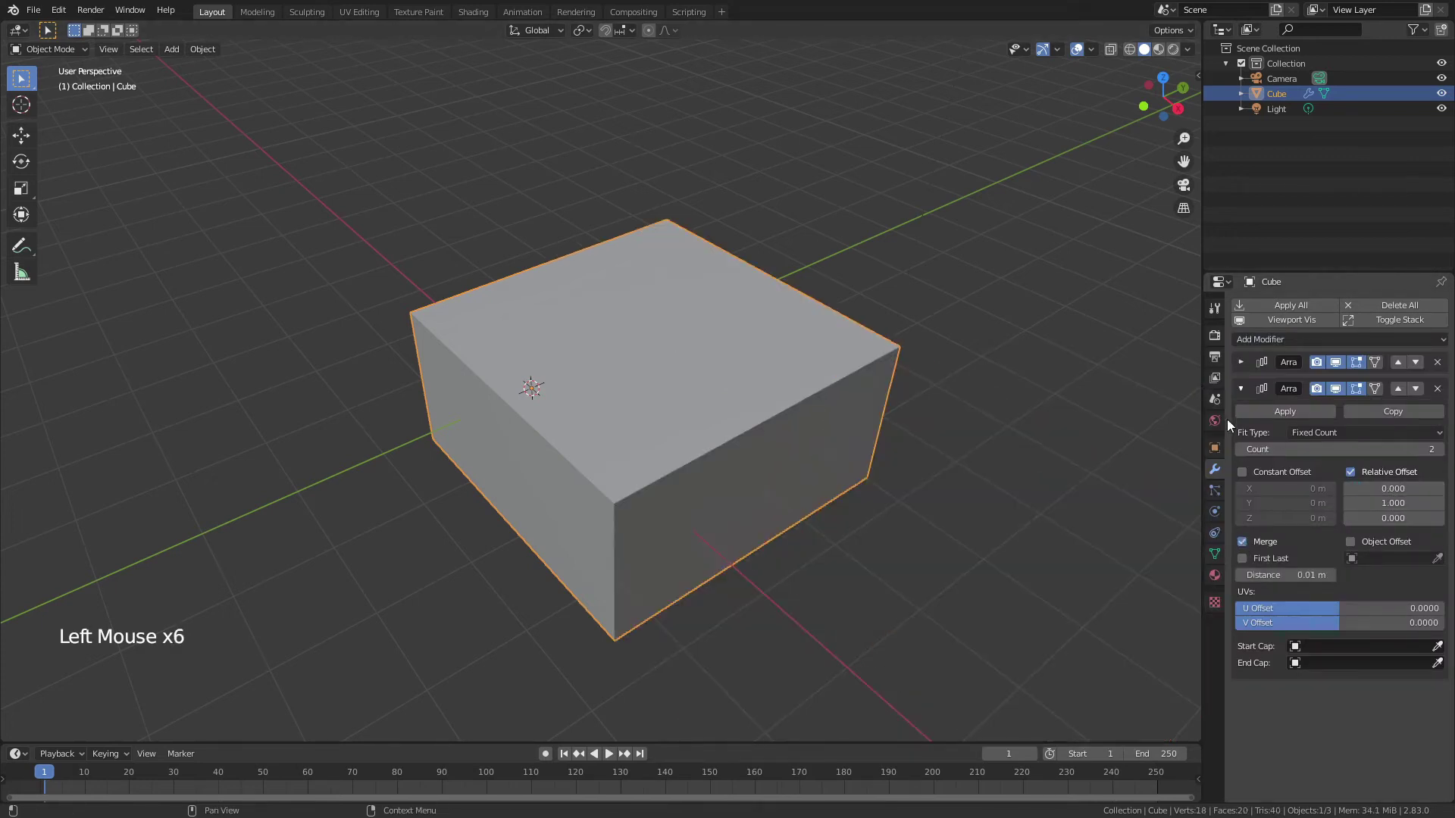
click(1242, 389)
- Add a third Array with offset Z=1, X=0 and Merge on
key(shift+r)
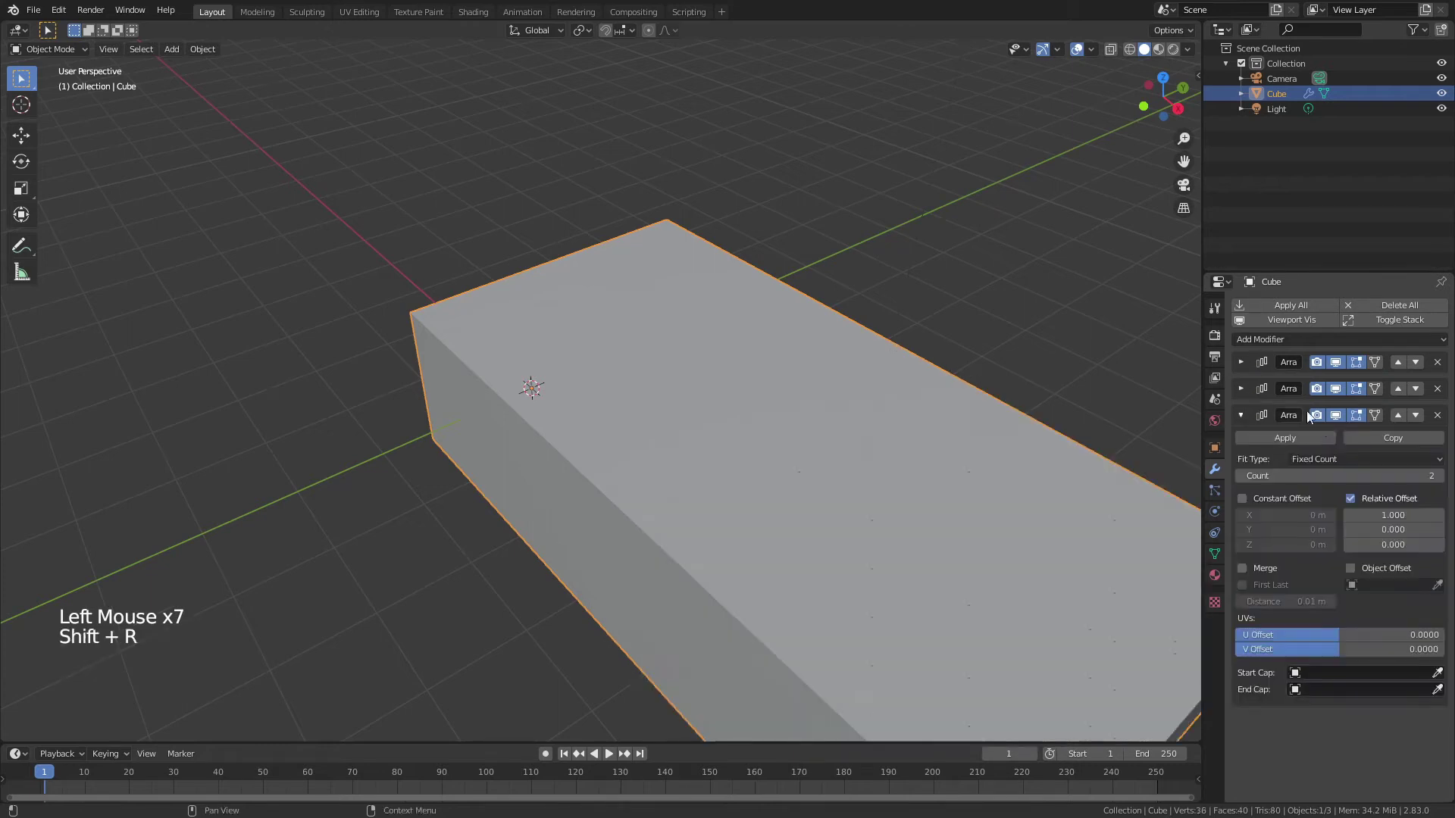
click(1386, 545)
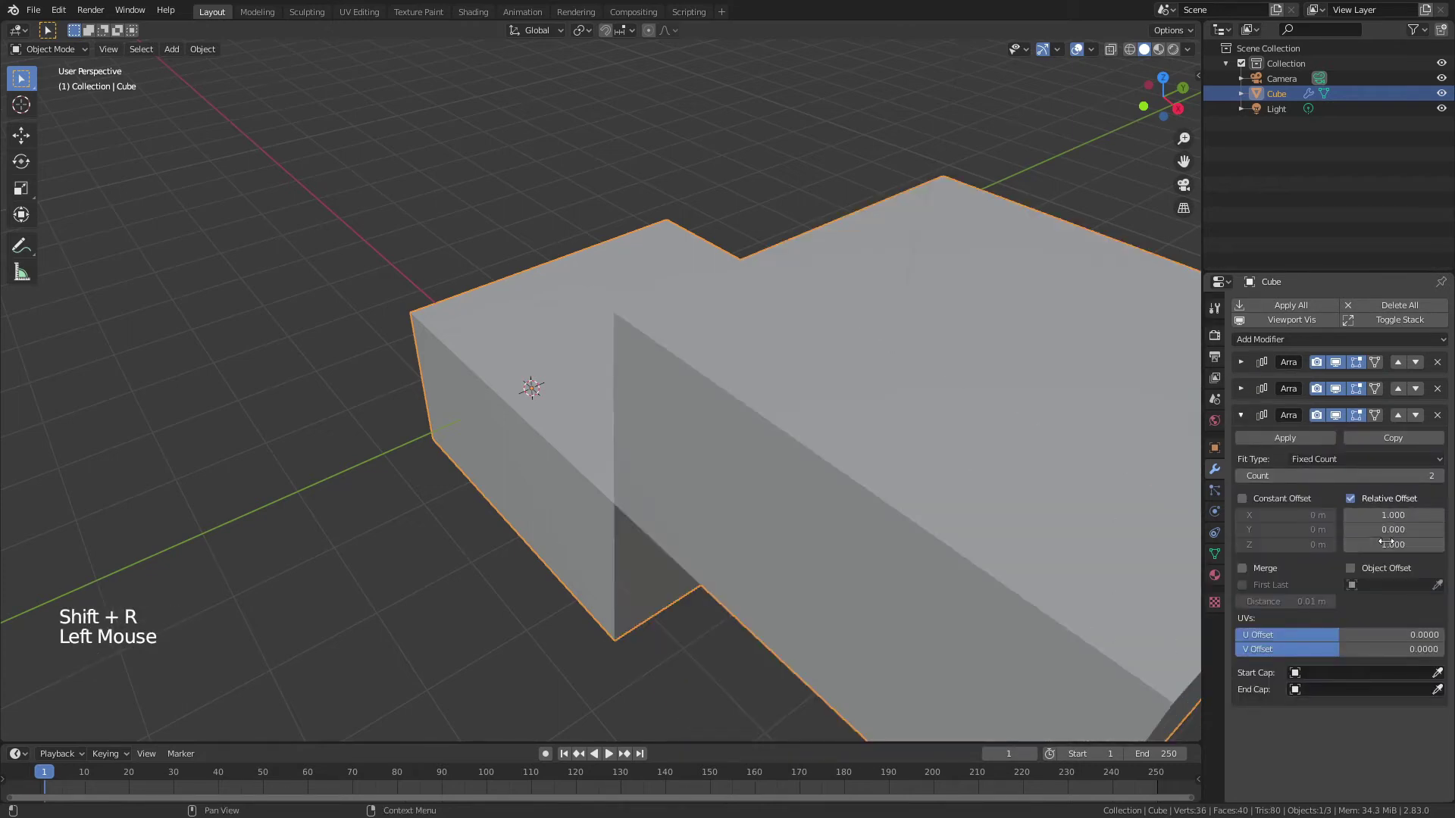
text(1)
key(Return)
double_click(1393, 516)
text(0)
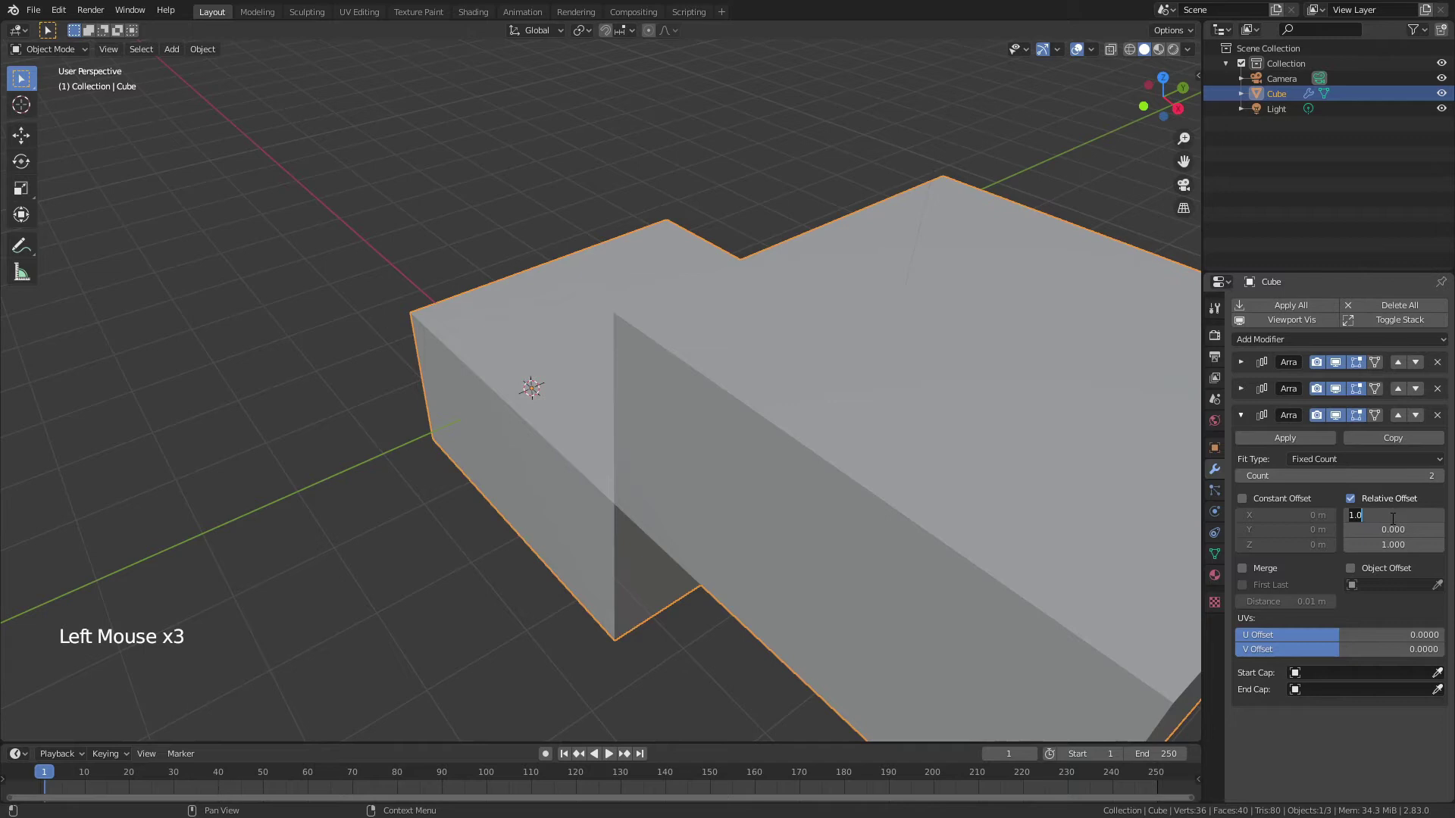
key(Return)
click(1242, 568)
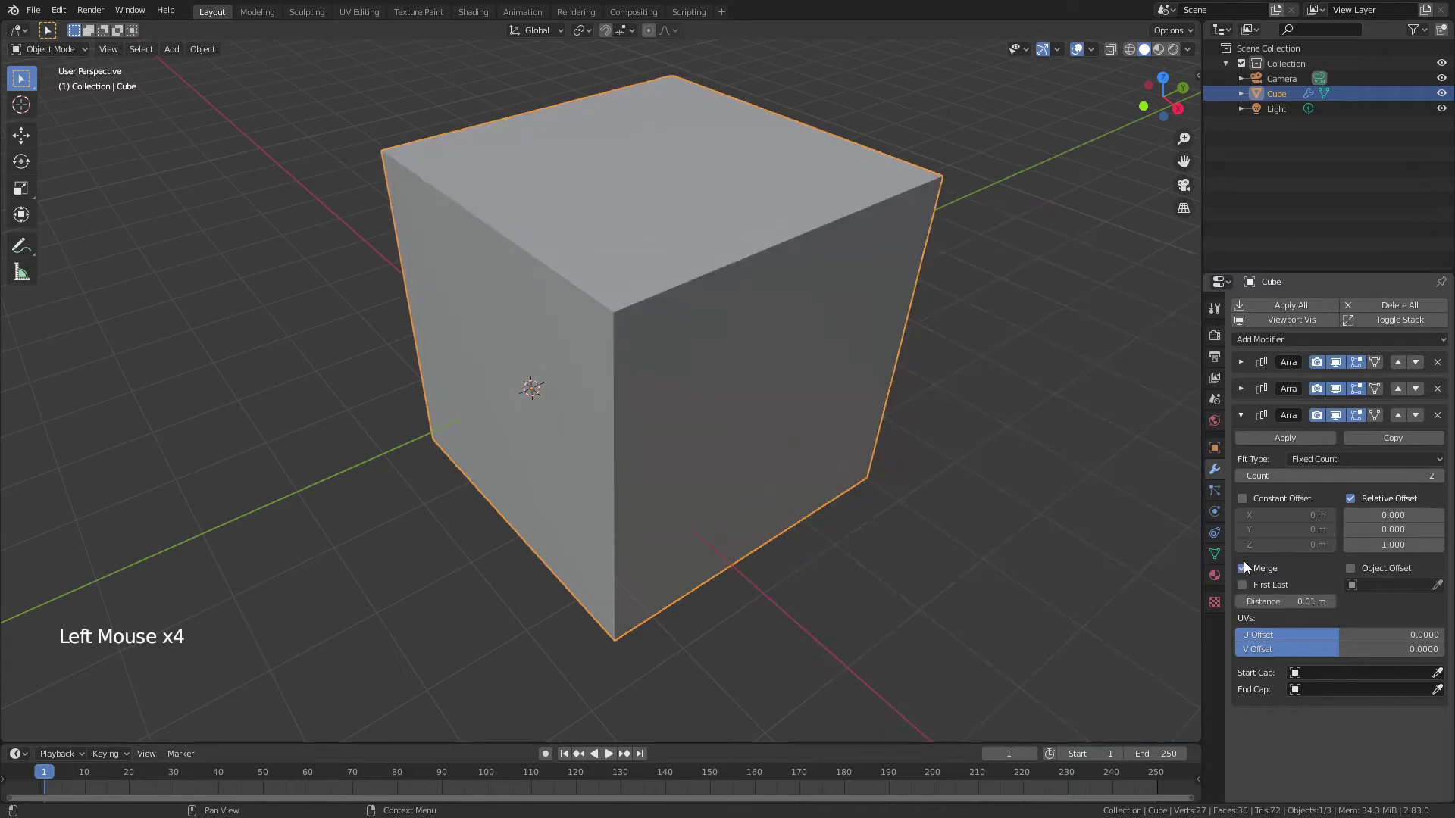
middle_drag(902, 567, 530, 313)
- View the block in wireframe from Edit Mode, return to Object Mode, and collapse the third Array panel
key(Tab)
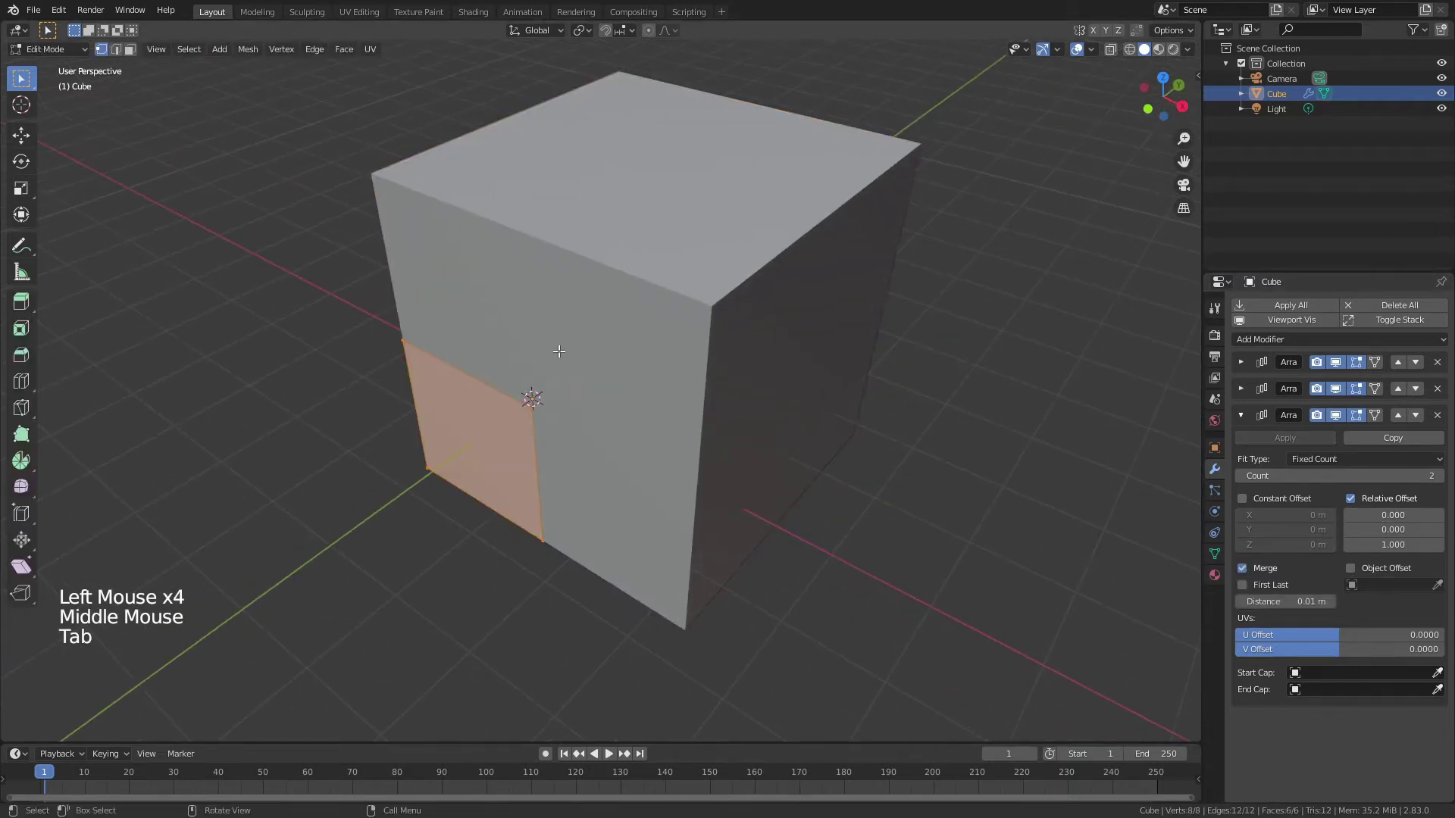
key(z)
mouse_move(644, 356)
middle_down()
mouse_move(667, 343)
mouse_move(640, 366)
middle_up()
key(z)
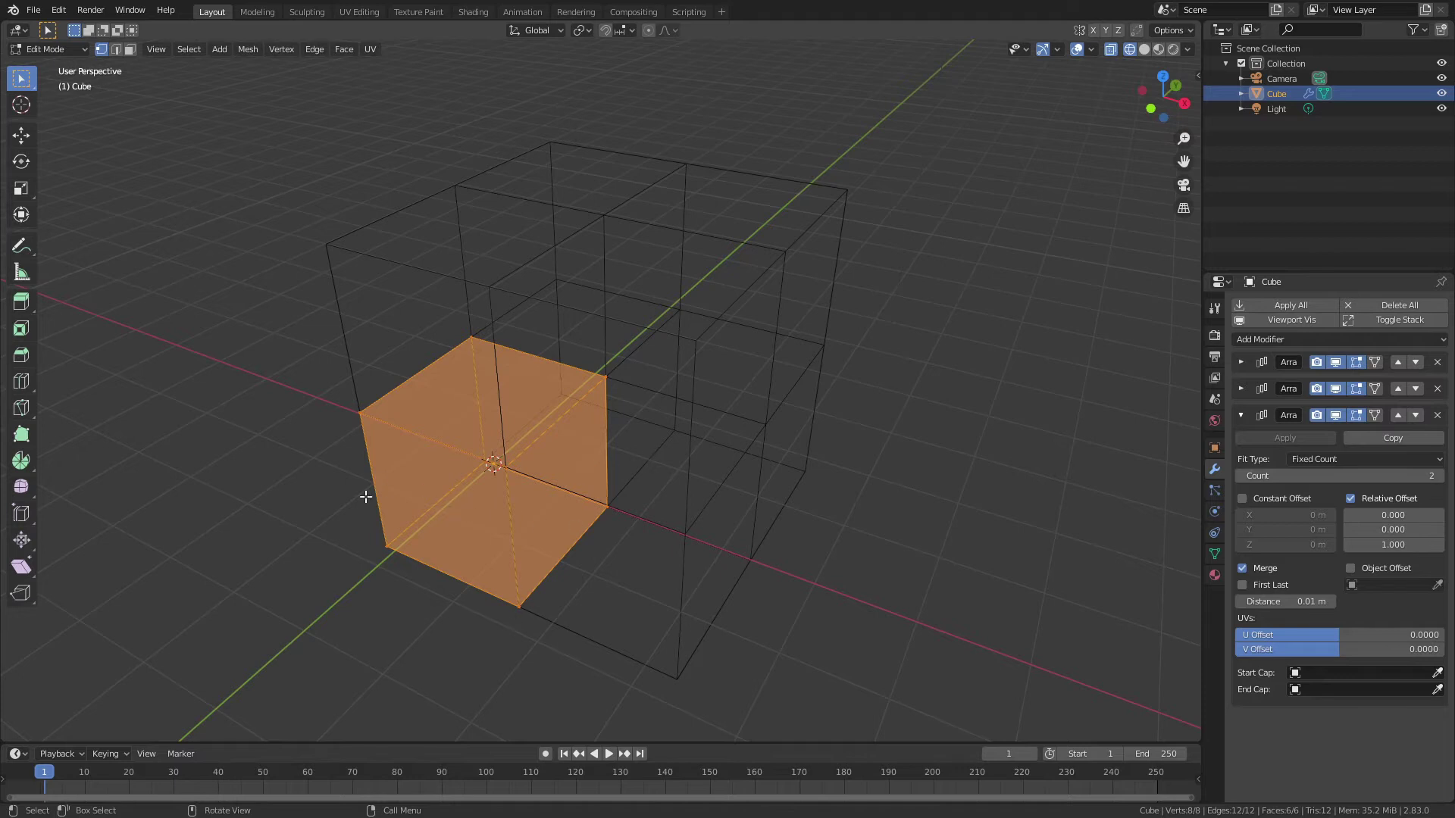
middle_drag(451, 389, 474, 384)
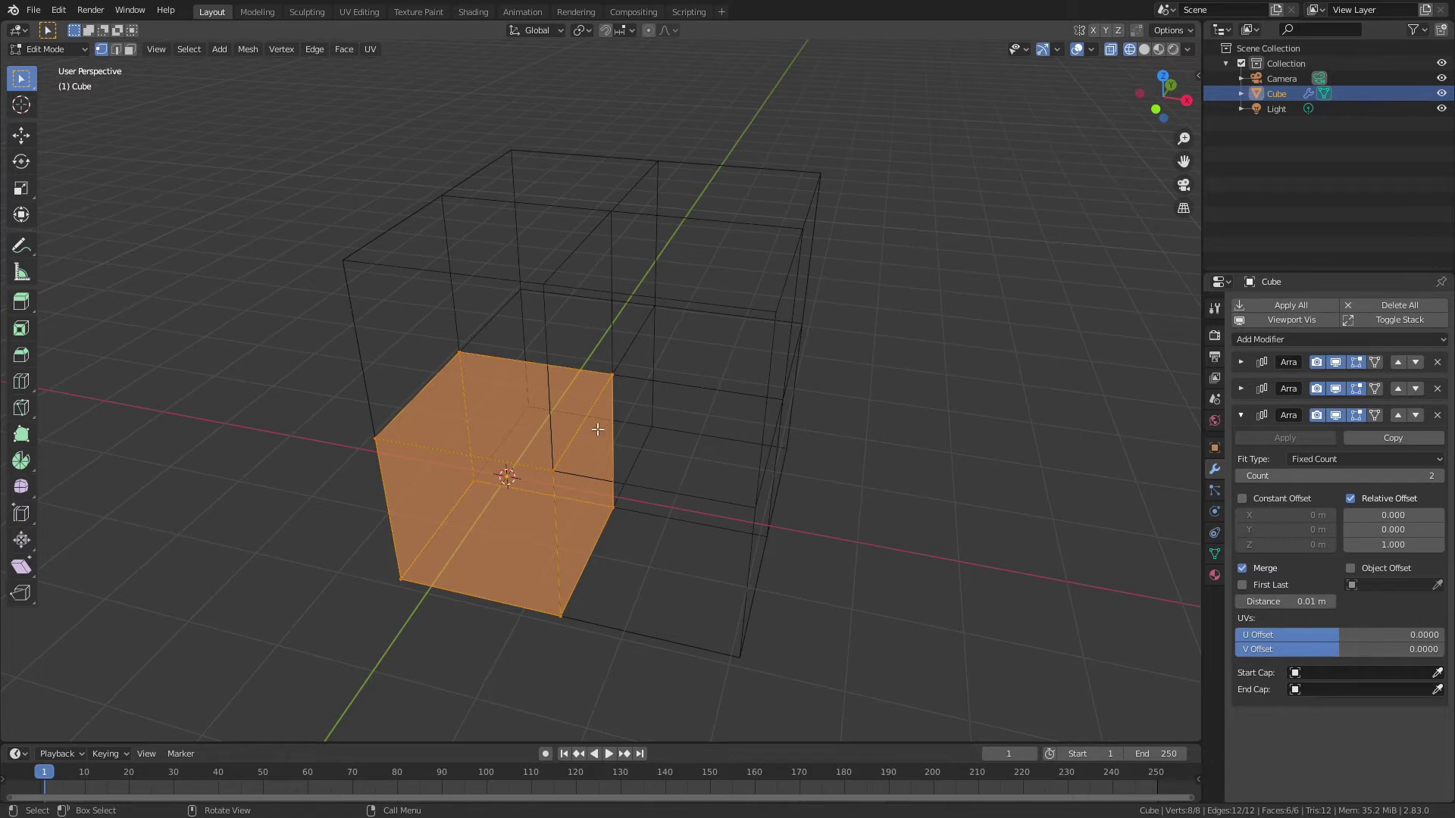
key(Tab)
scroll(598, 430, down, 3)
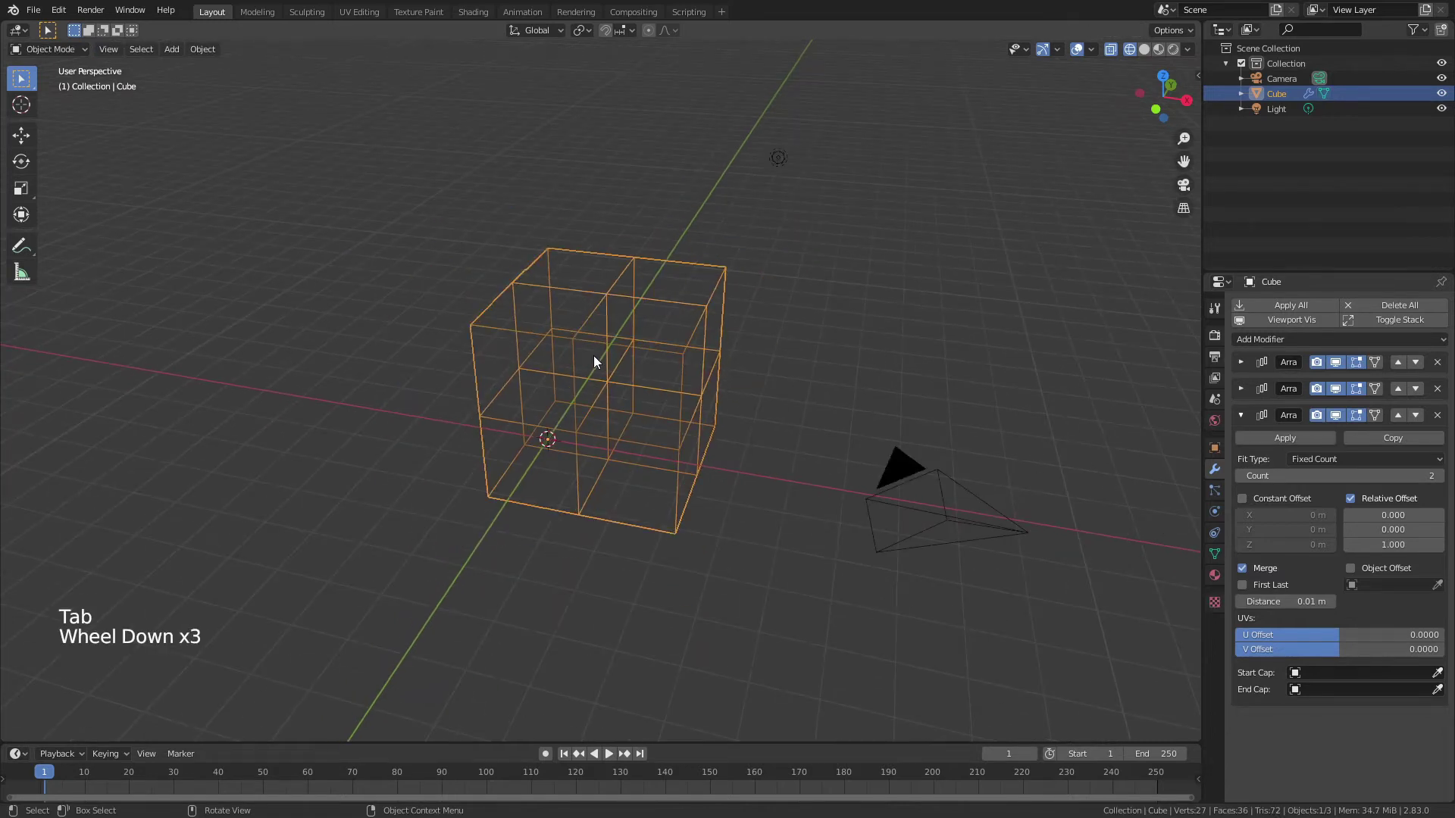
click(1241, 415)
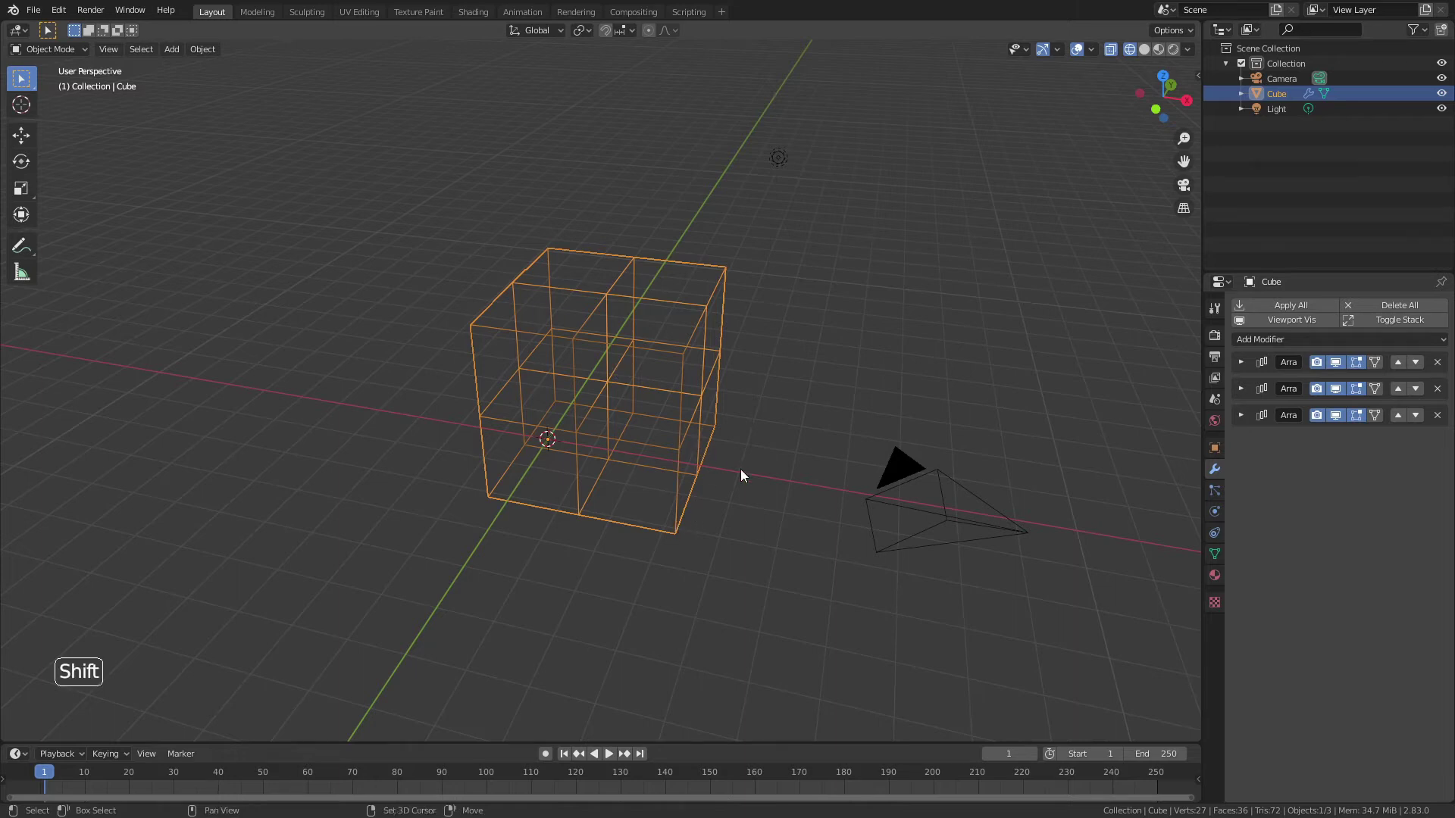
- Duplicate the block off to the left and rename the copy 'Array Holder'
key(shift+d)
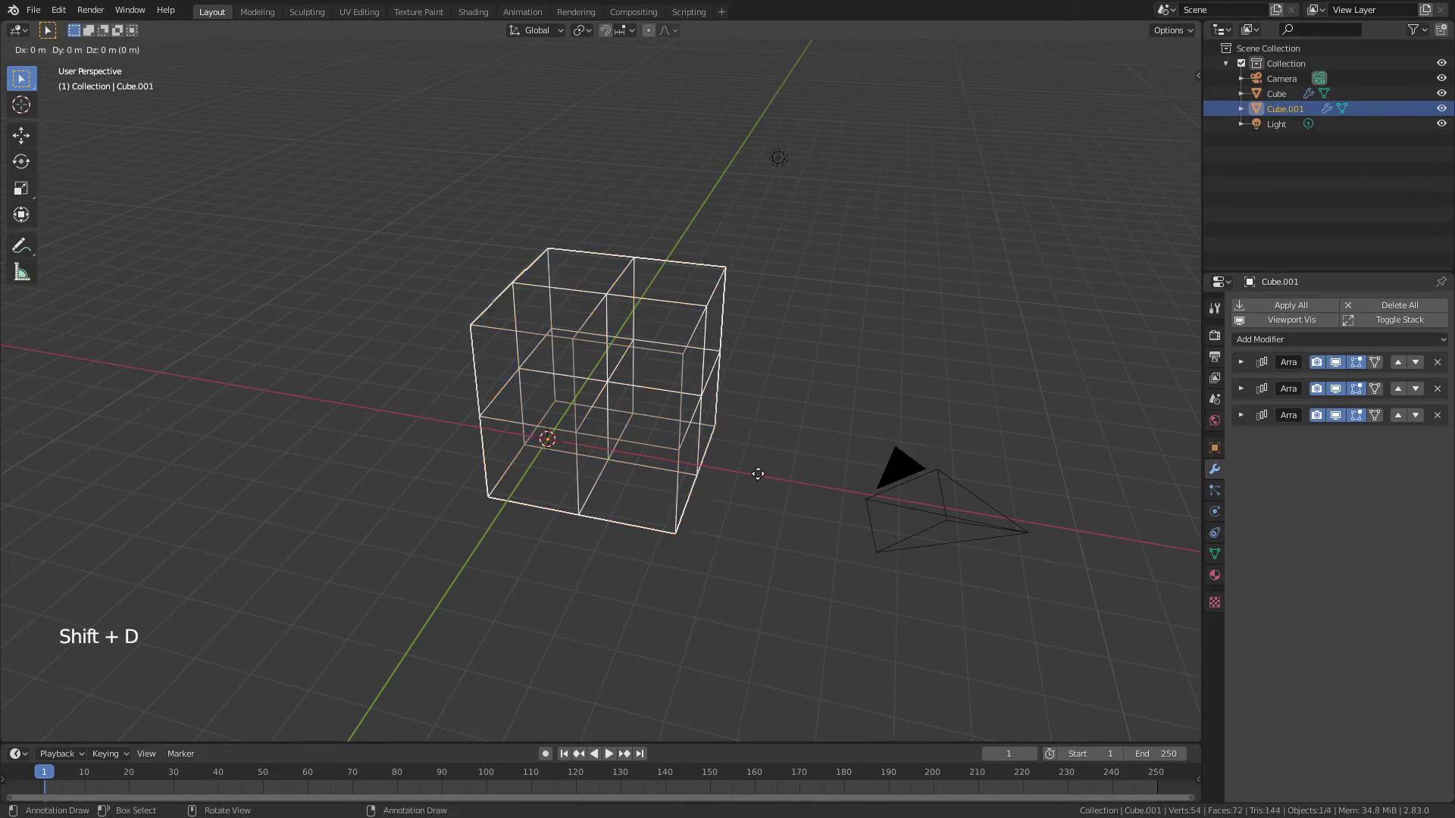
click(372, 407)
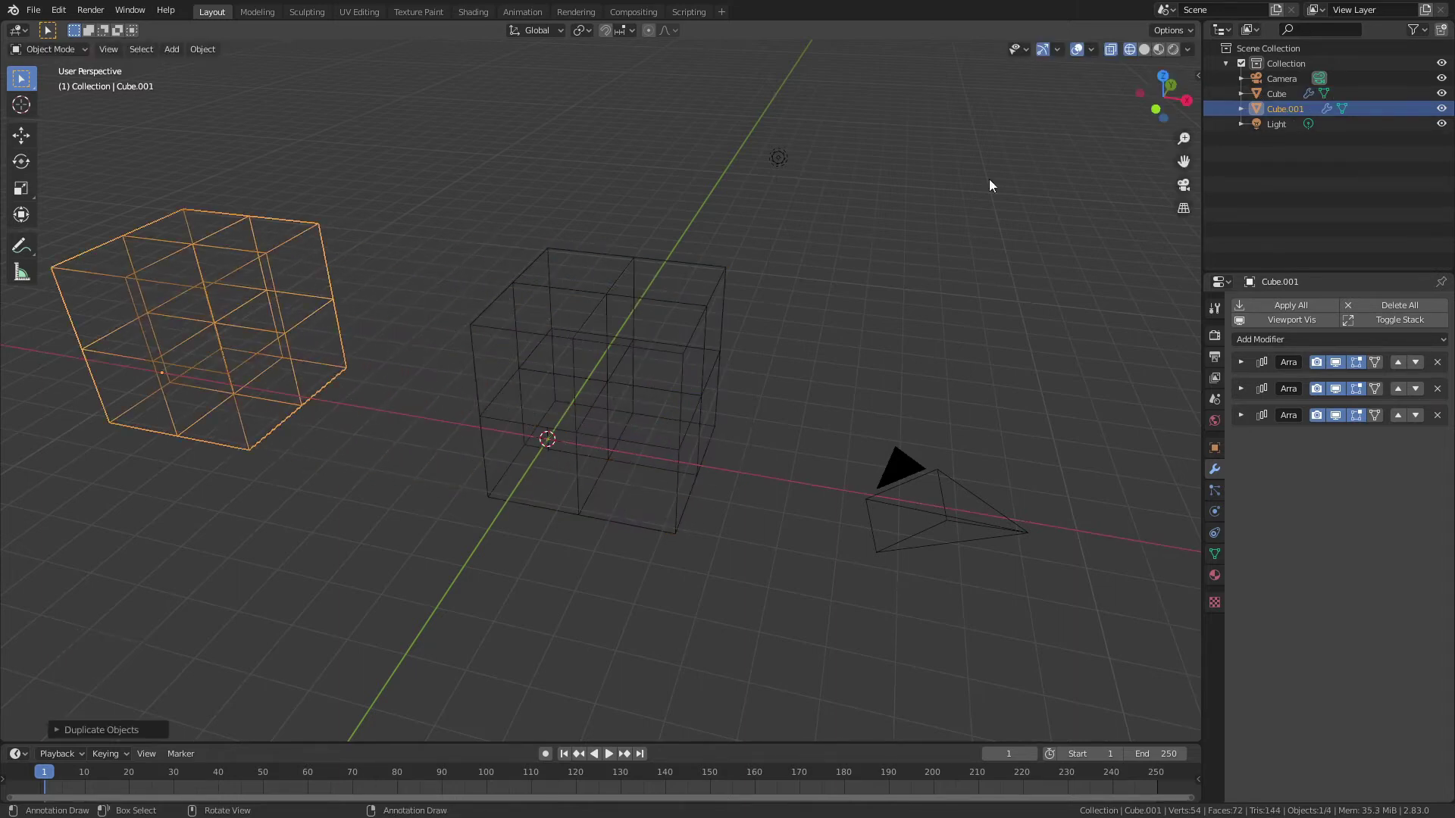
click(1280, 109)
double_click(1281, 108)
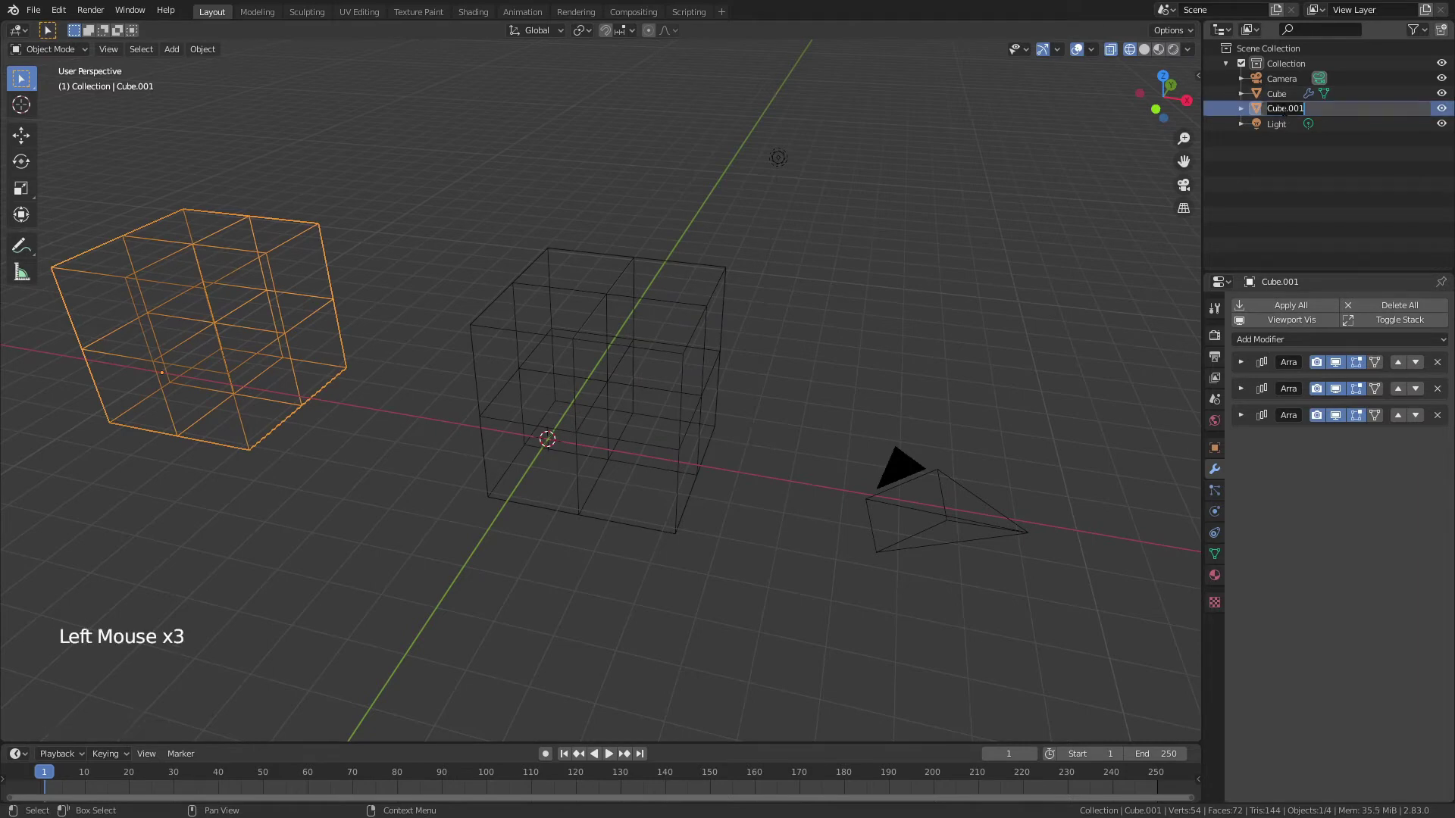
text(Array Holder)
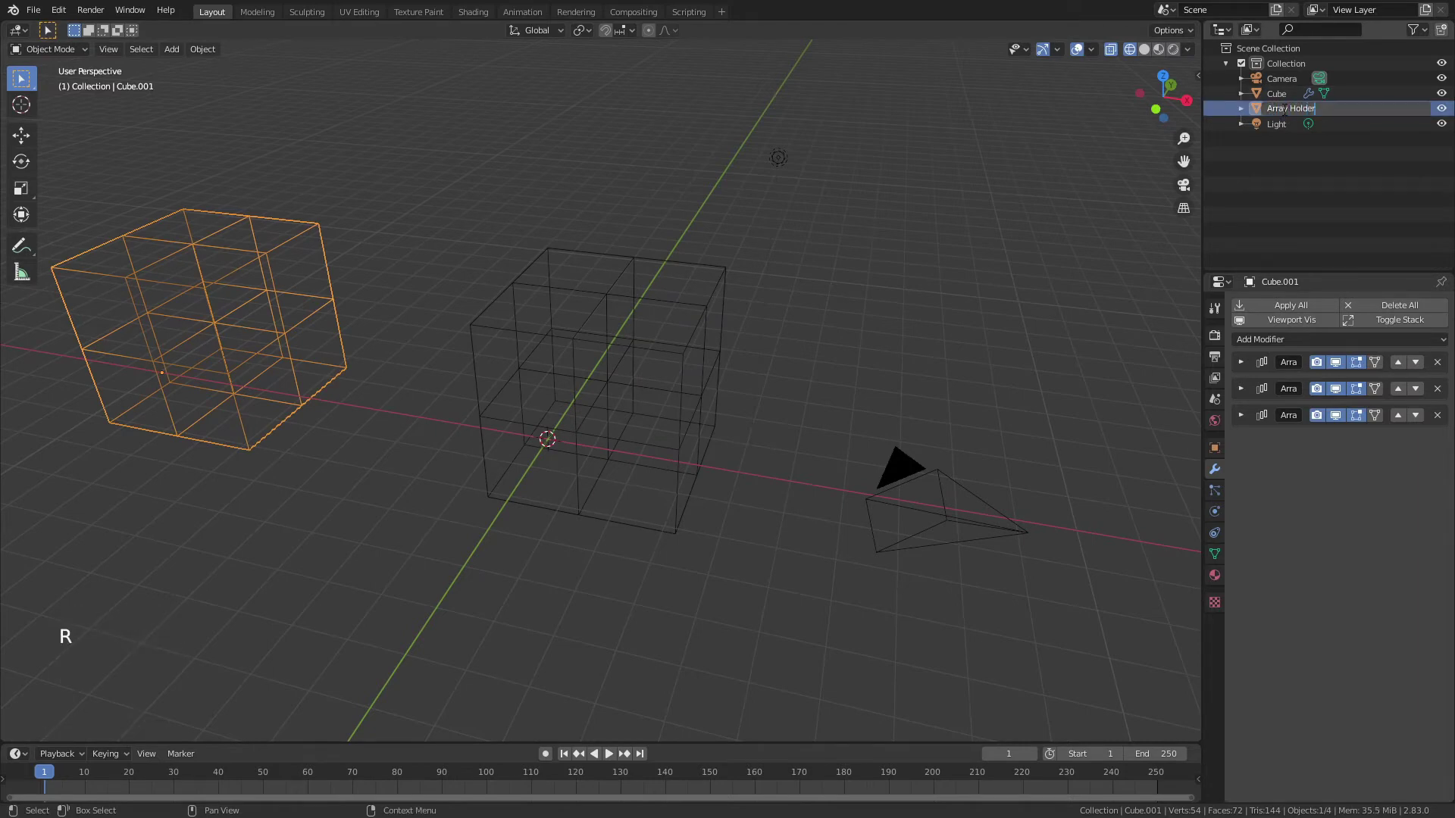
key(Return)
- Rename the original Cube to 'NaCl Lattice' in the Outliner
click(1284, 109)
click(1284, 109)
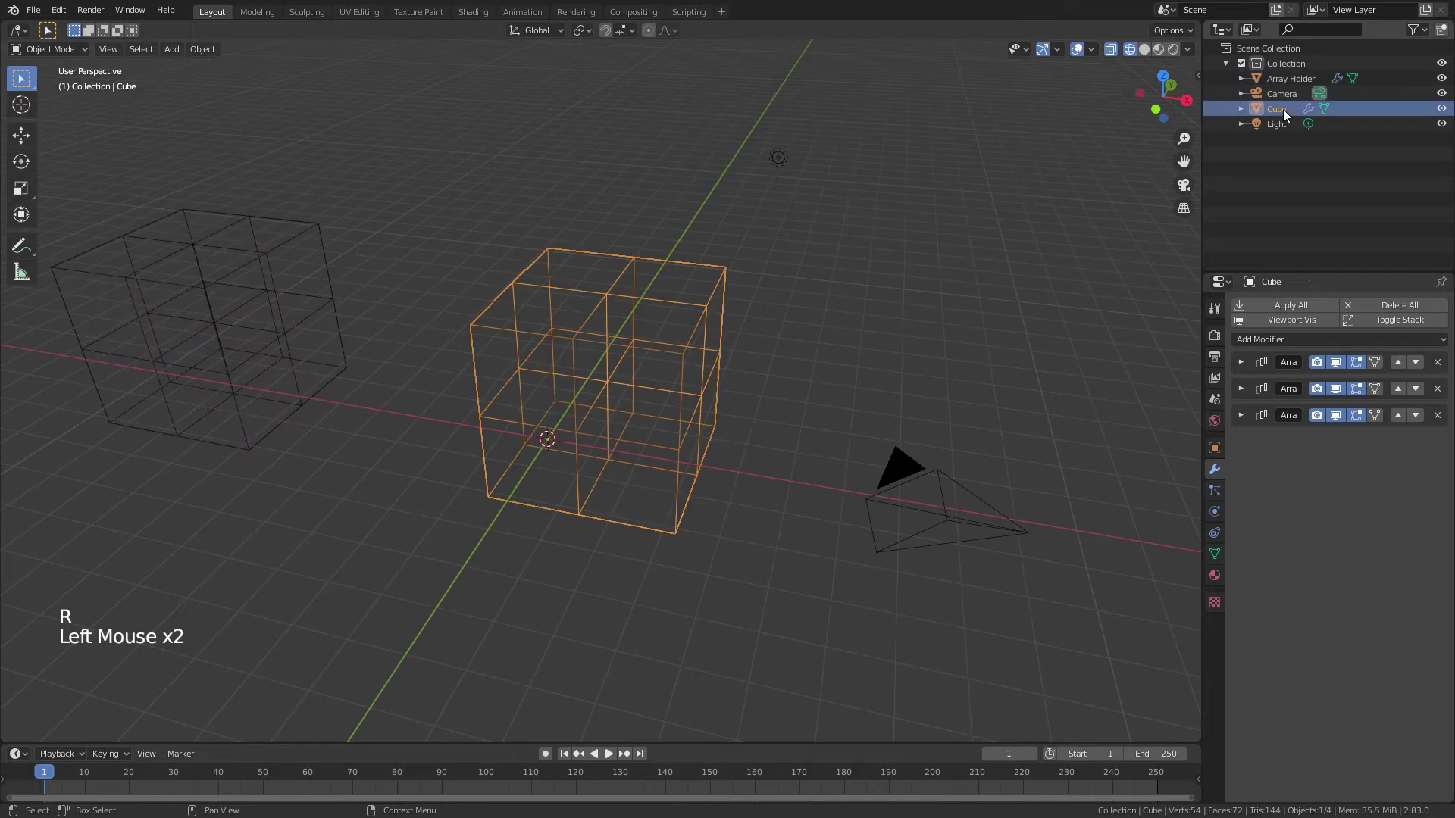
double_click(1284, 109)
text(NaCl)
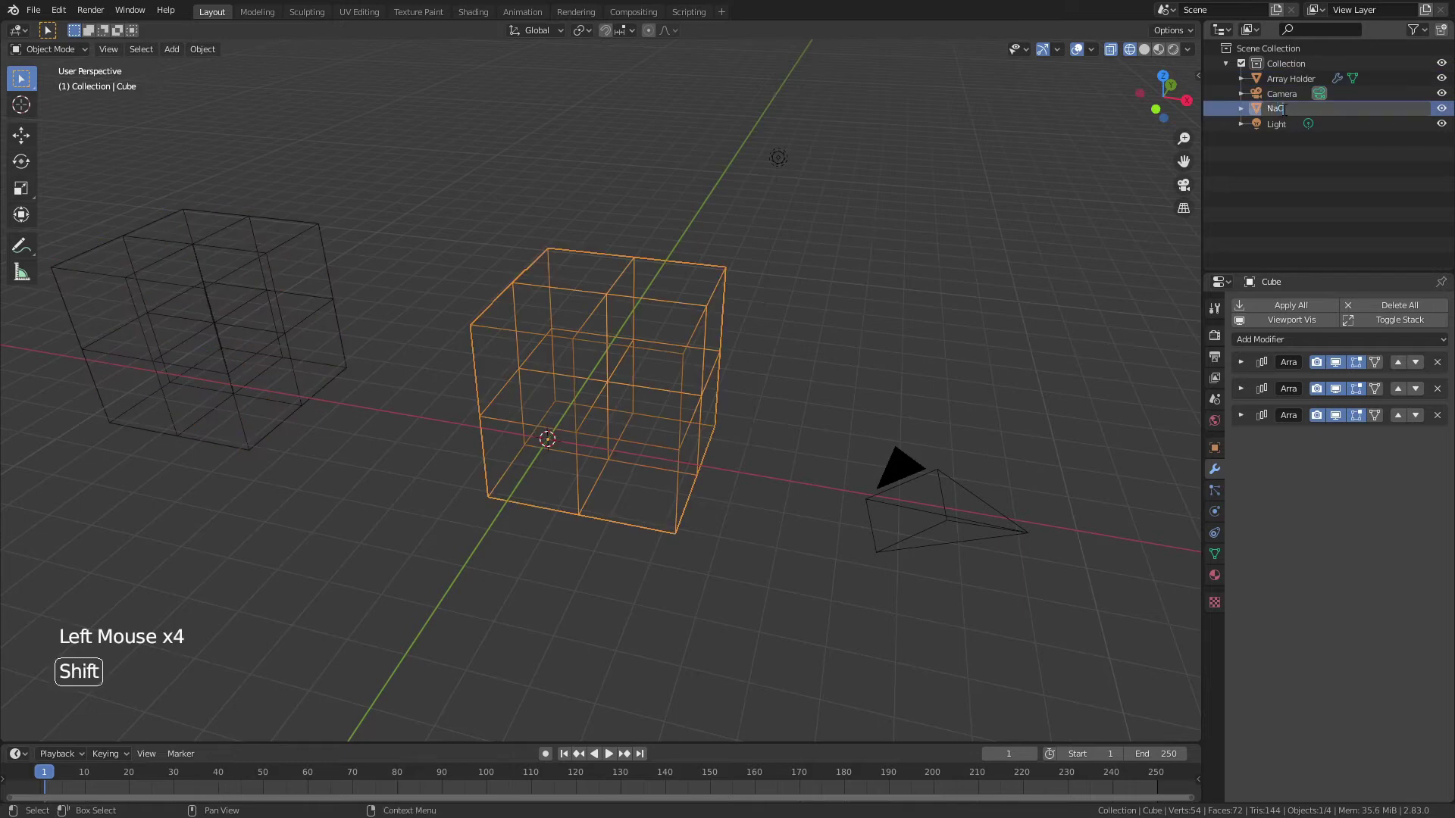
text( Lattice)
key(Return)
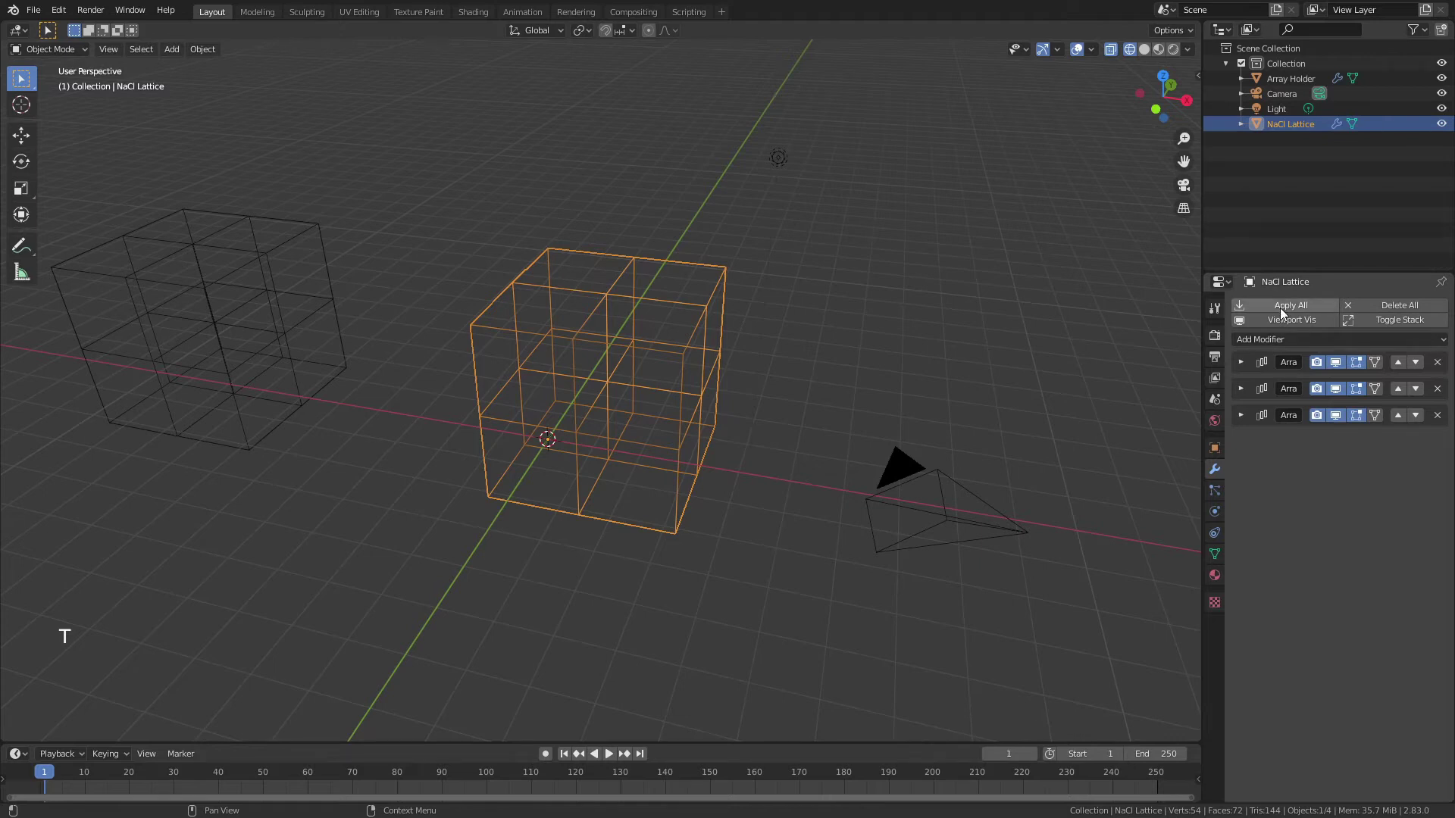
- Apply all three Array modifiers so NaCl Lattice becomes a real 27-vertex mesh
click(1243, 363)
click(1243, 363)
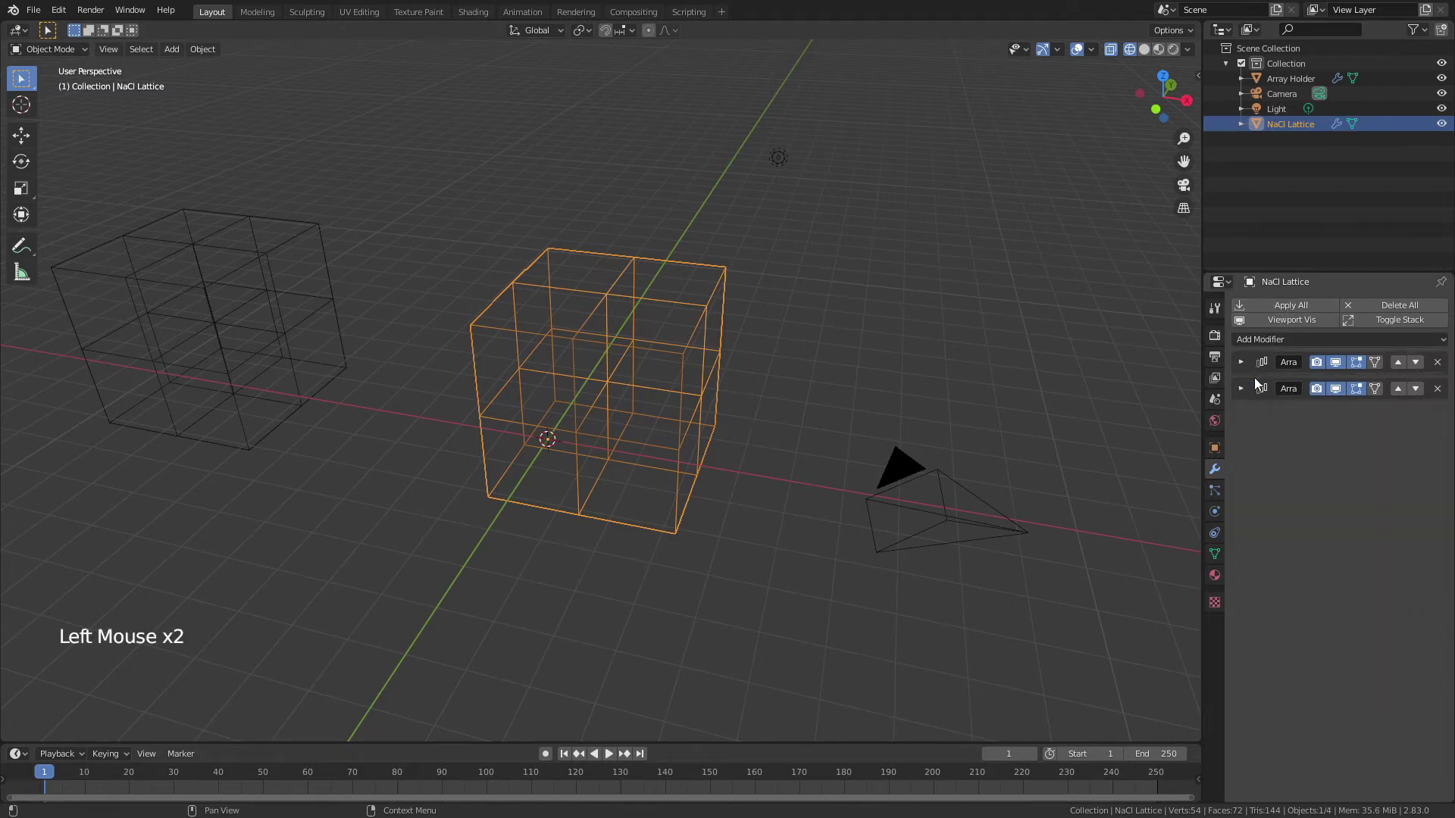
click(1243, 362)
click(1242, 362)
click(1239, 363)
click(1254, 379)
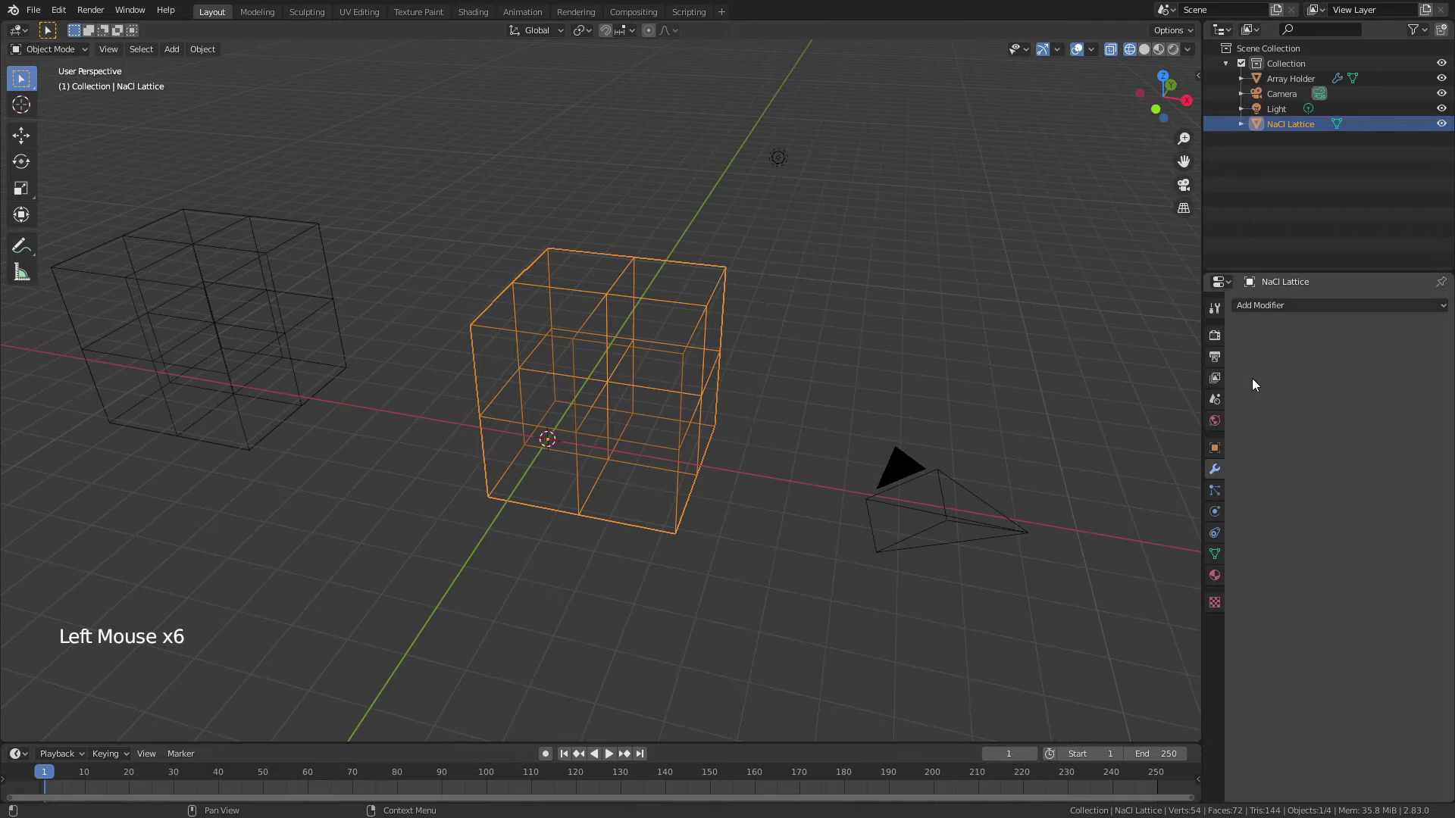
scroll(879, 364, up, 3)
- In Edit Mode, select all vertices and use Select > Checker Deselect
key(Tab)
middle_drag(837, 356, 663, 339)
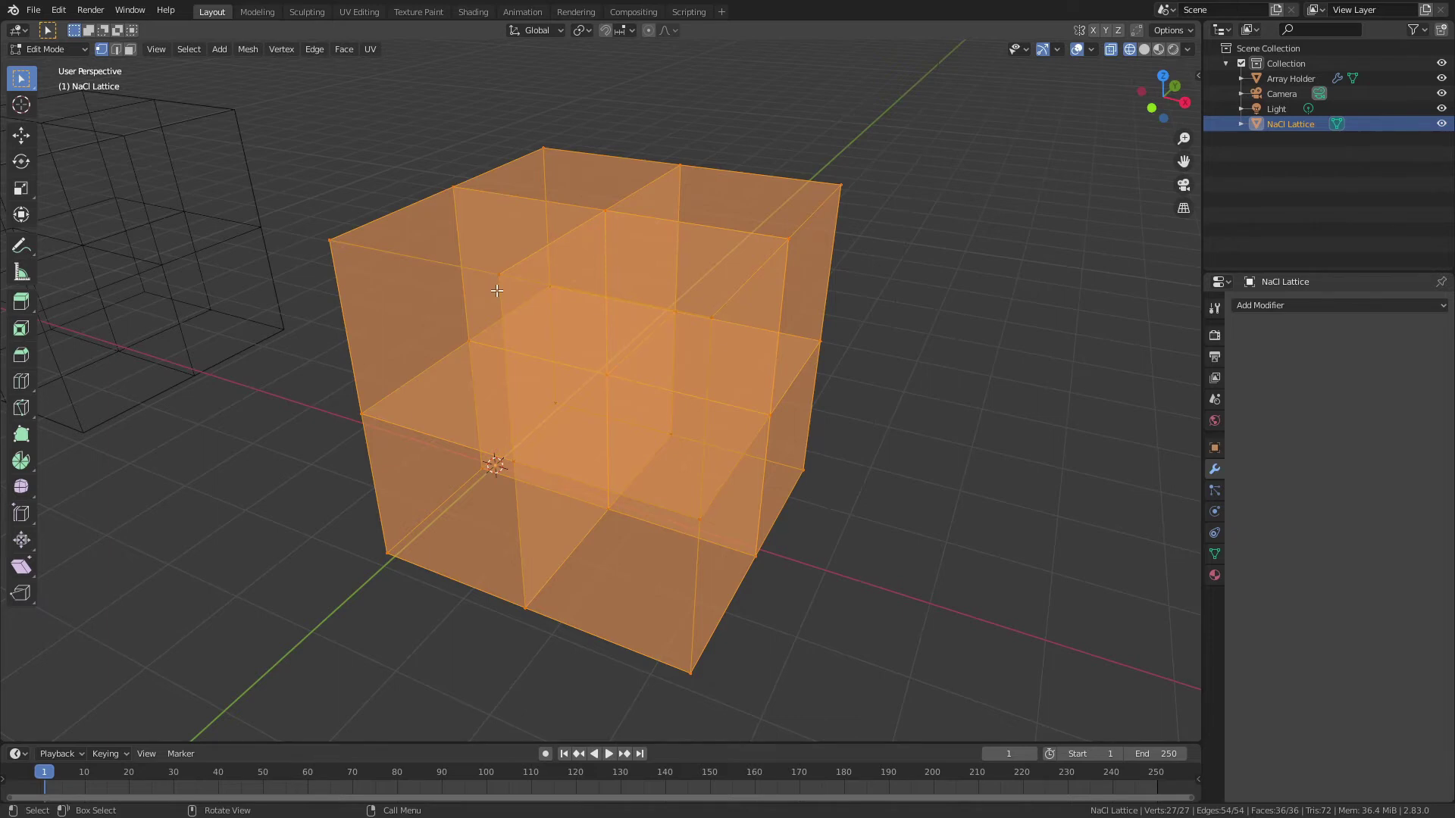
key(alt+a)
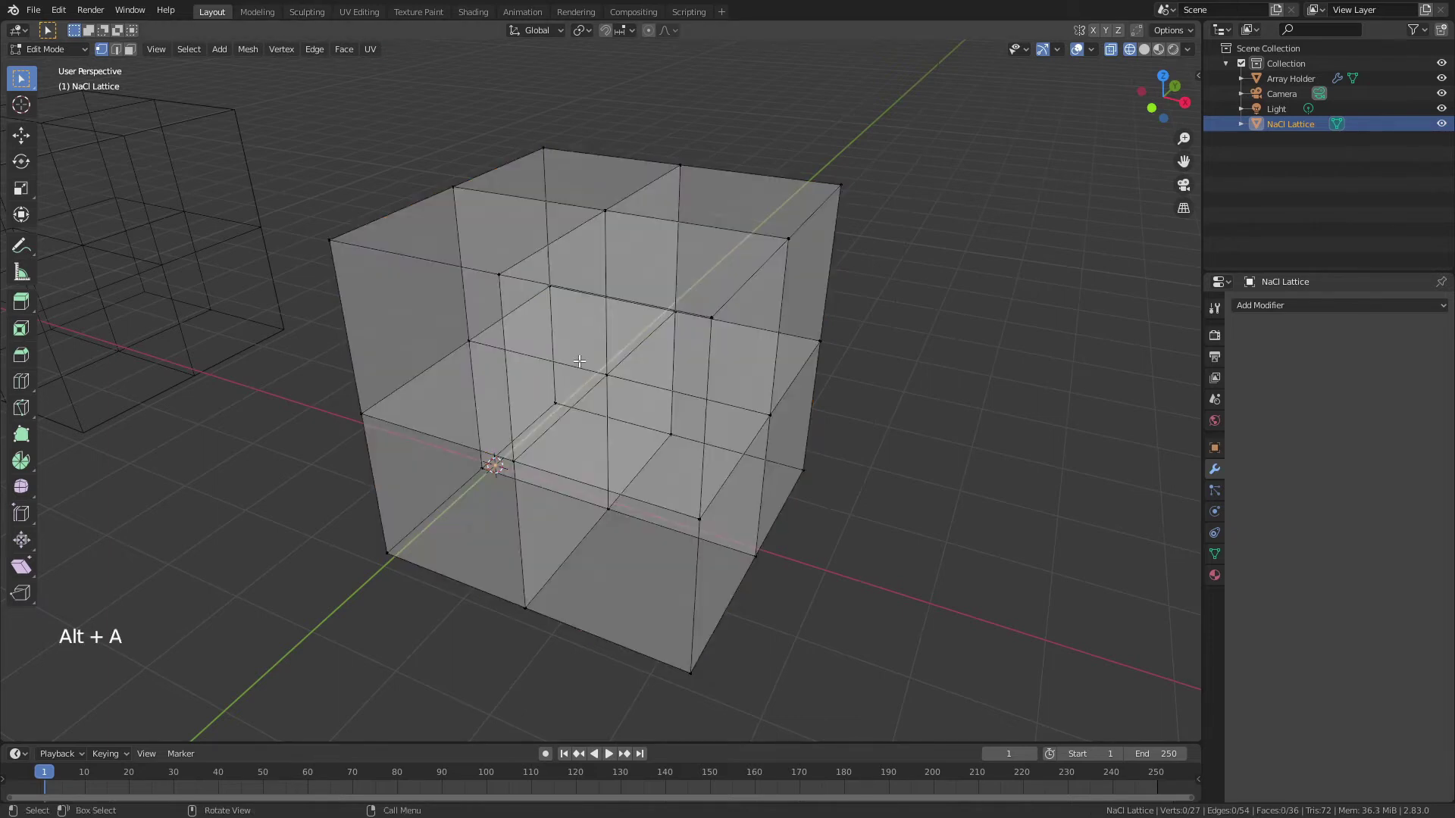
key(a)
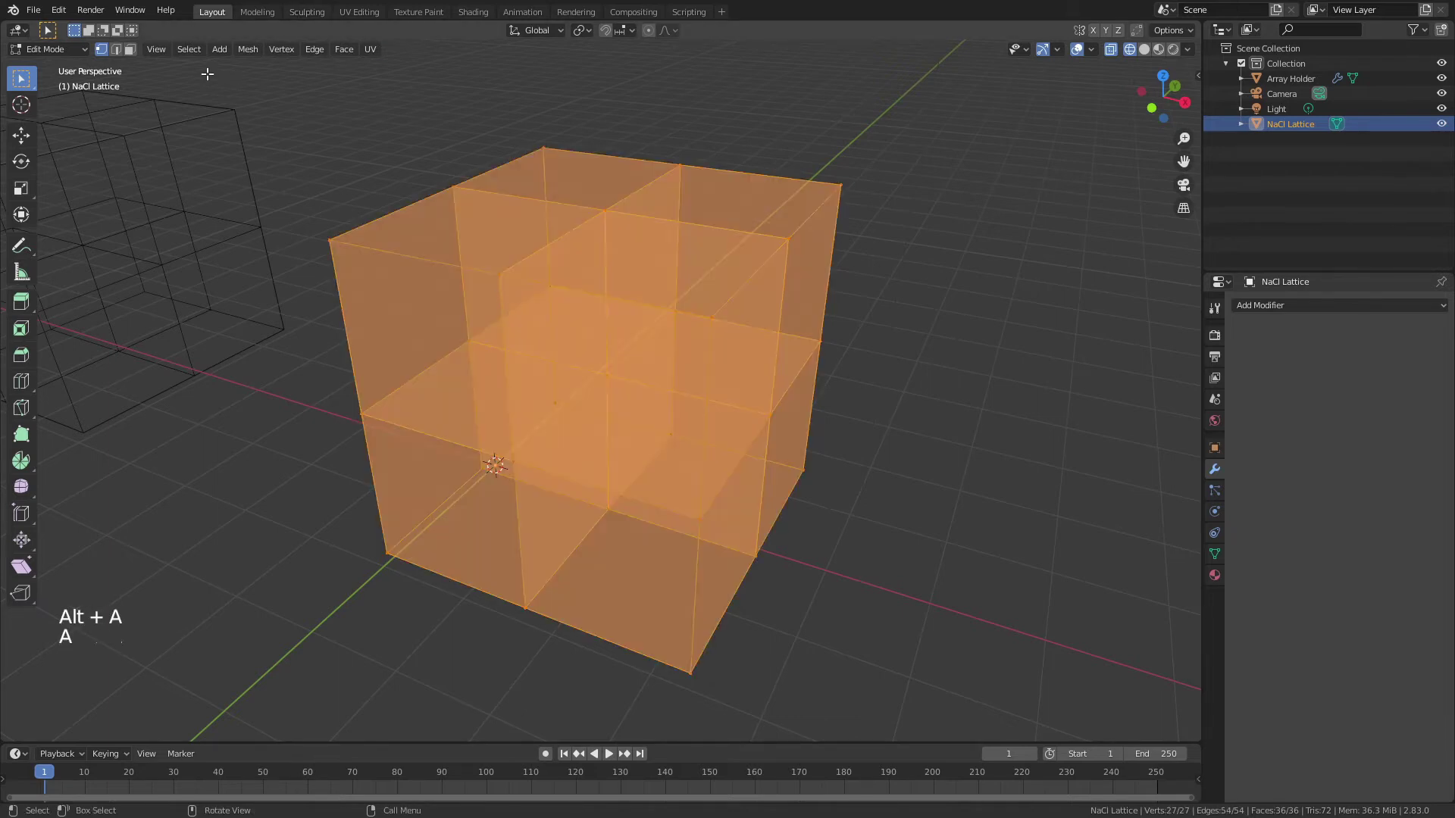
click(179, 53)
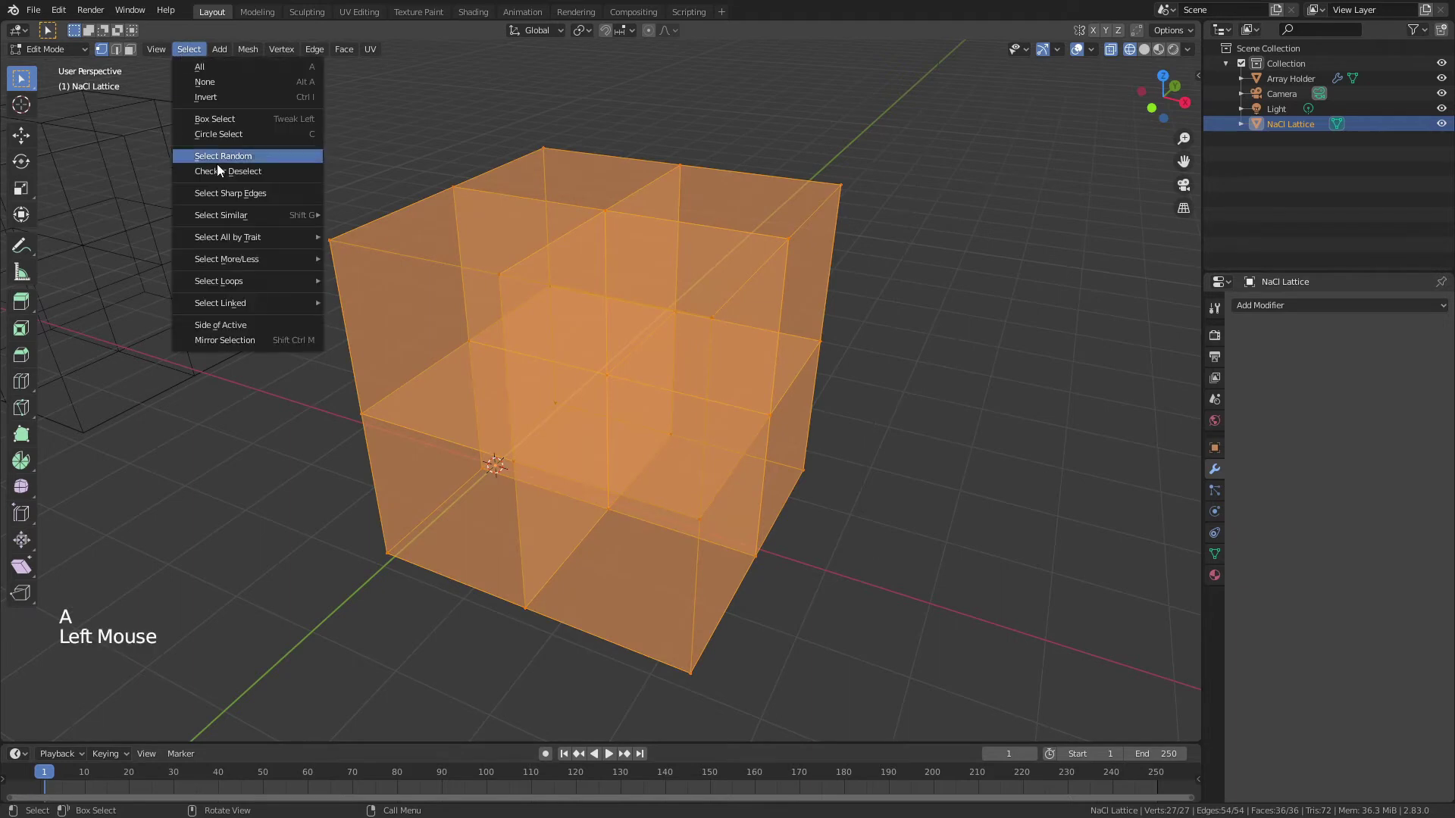
click(238, 172)
middle_drag(587, 308, 384, 278)
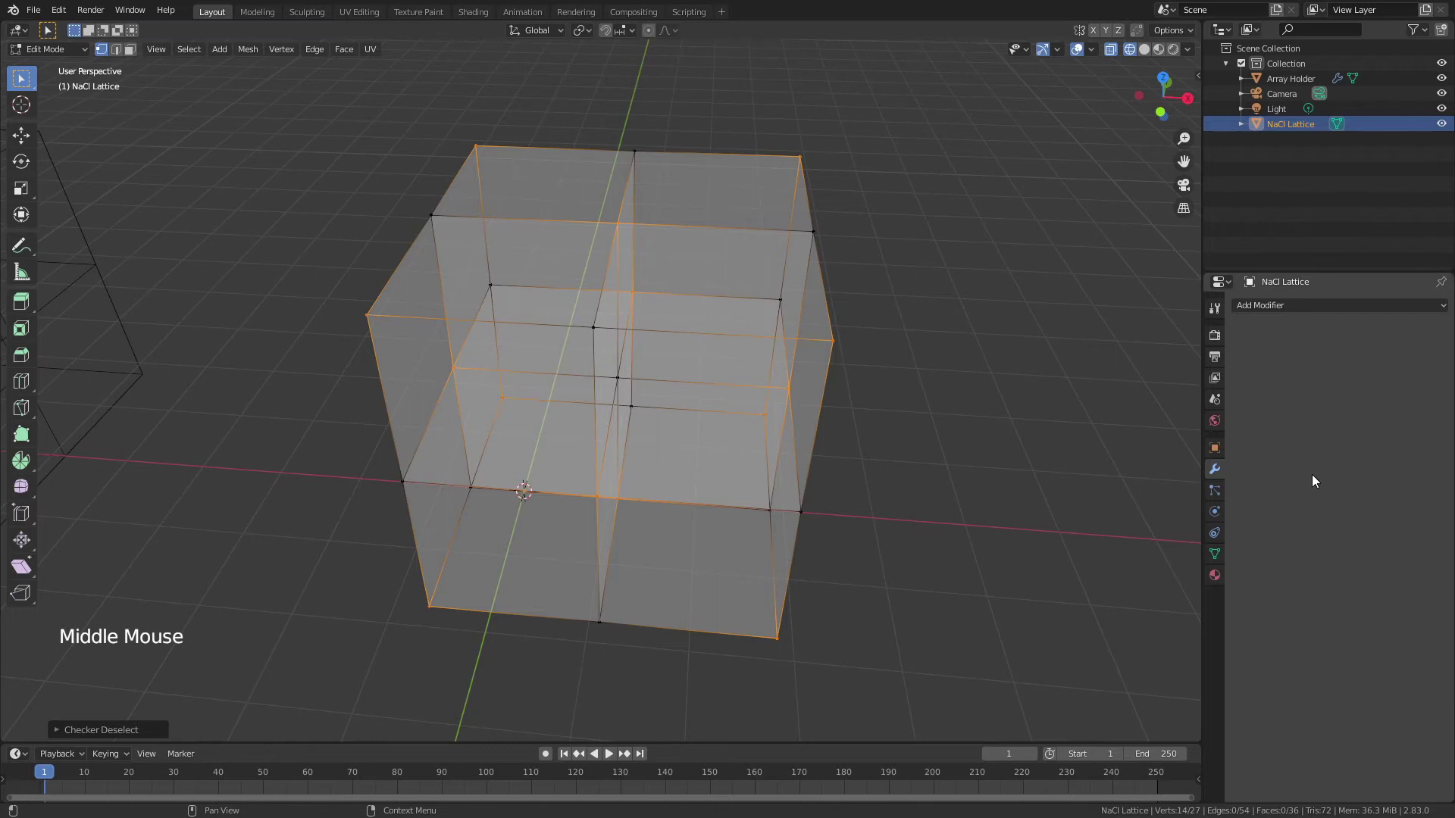
- Create a 'Sodium Atoms' vertex group and assign the checkered vertices to it
click(1215, 554)
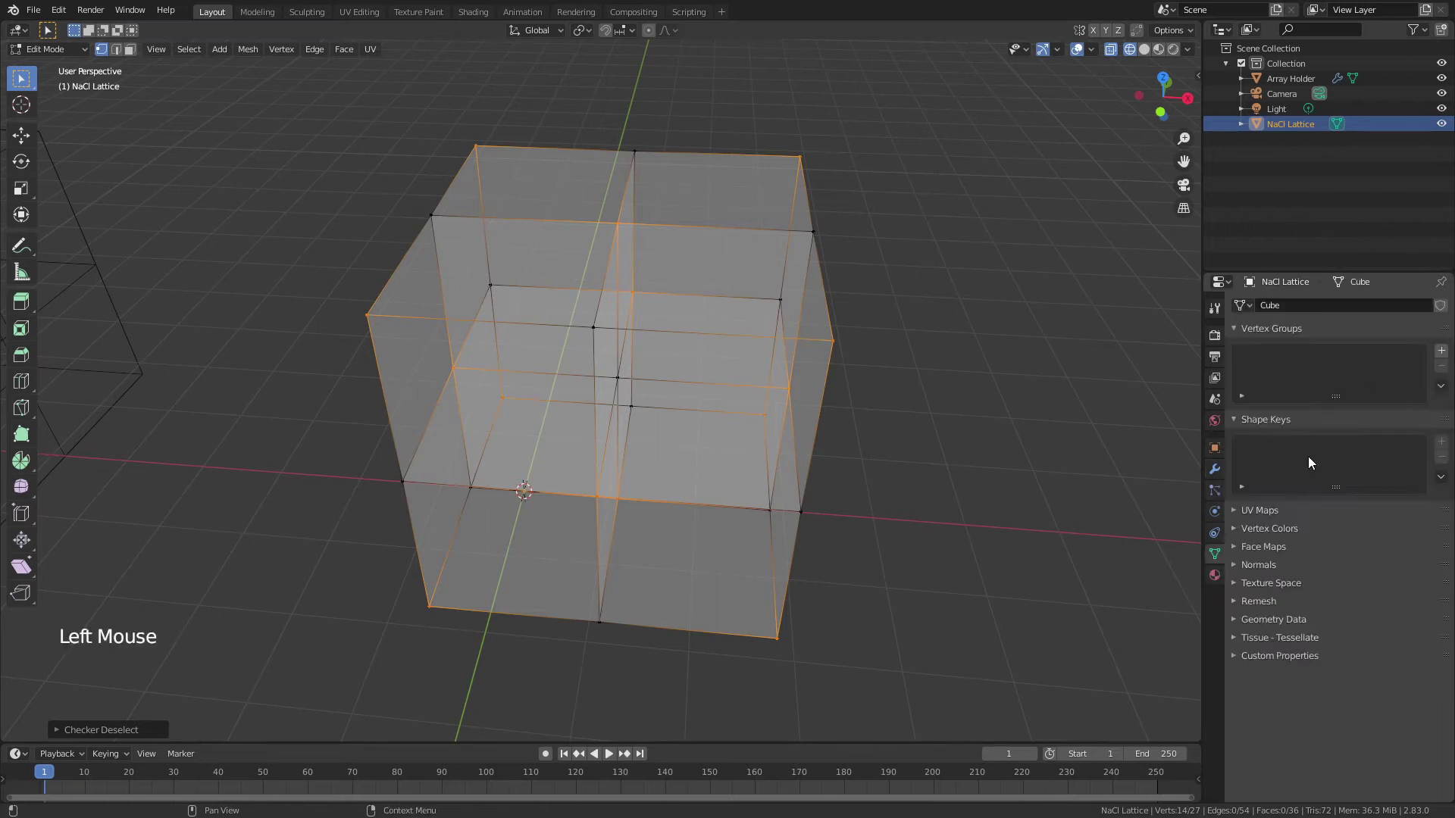
click(1442, 351)
triple_click(1272, 354)
text(Sod)
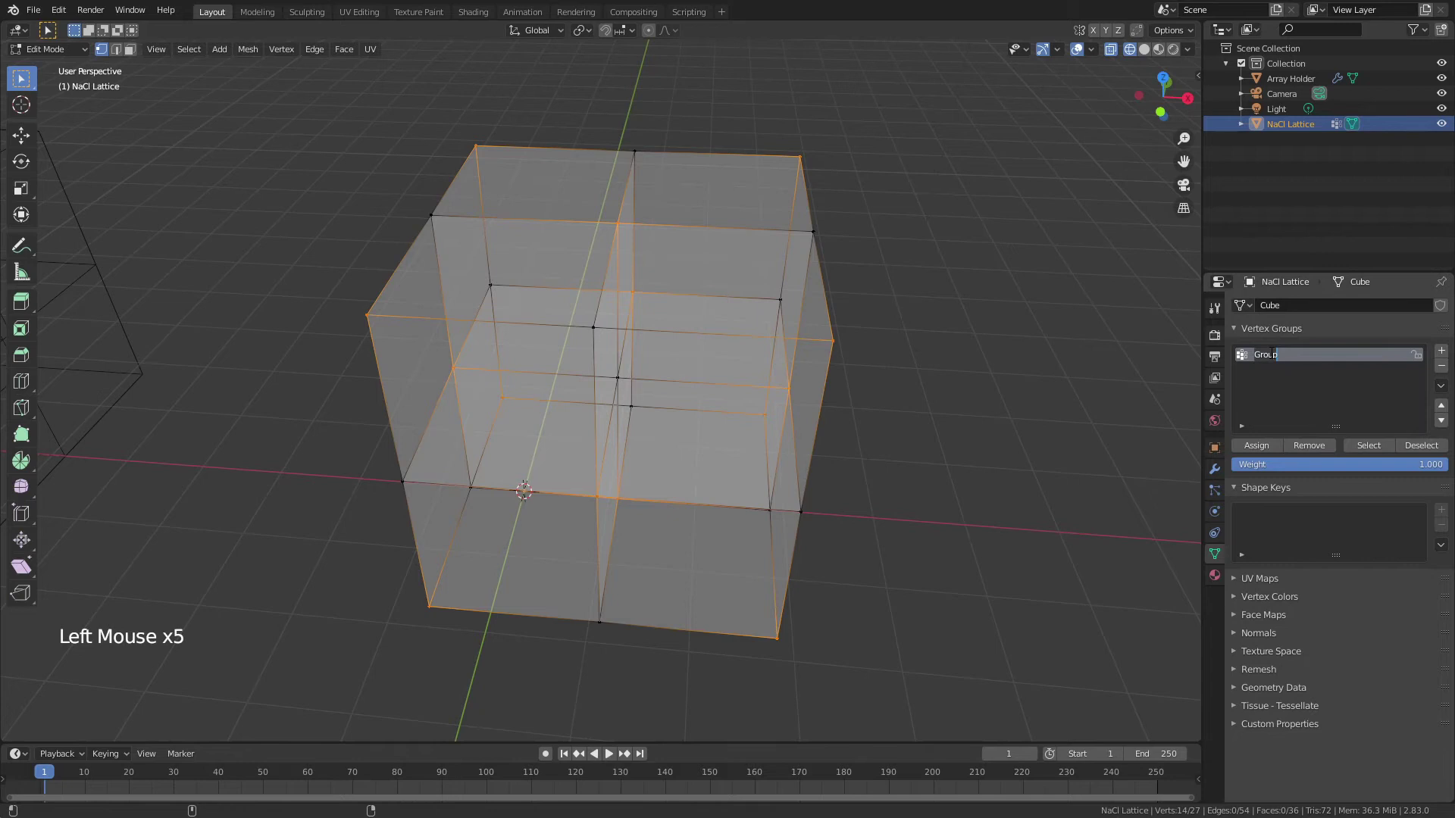
text(ium Atoms)
click(1251, 448)
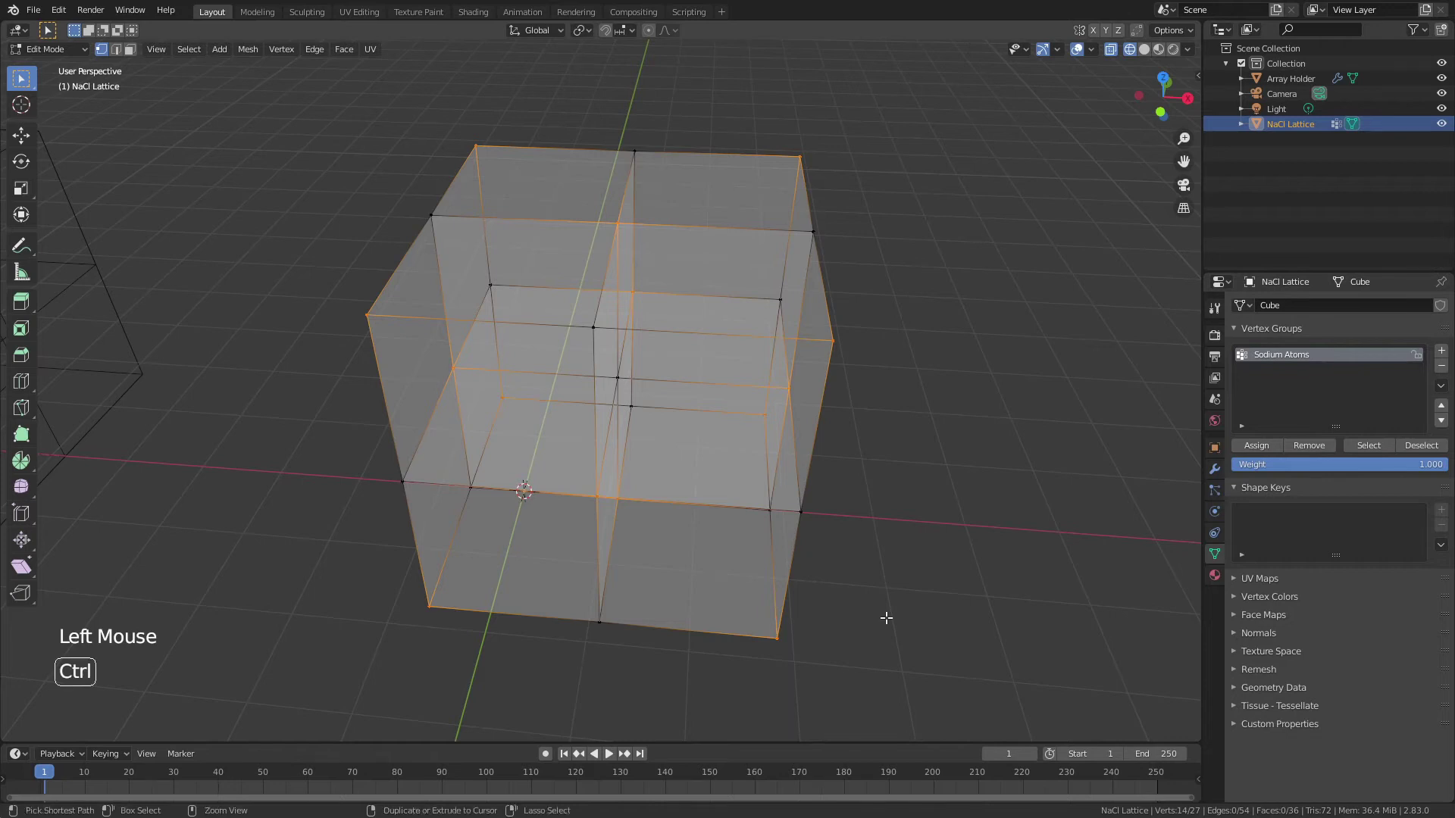
- Invert the selection and assign those vertices to a new 'Chlorine Atoms' group
key(ctrl+i)
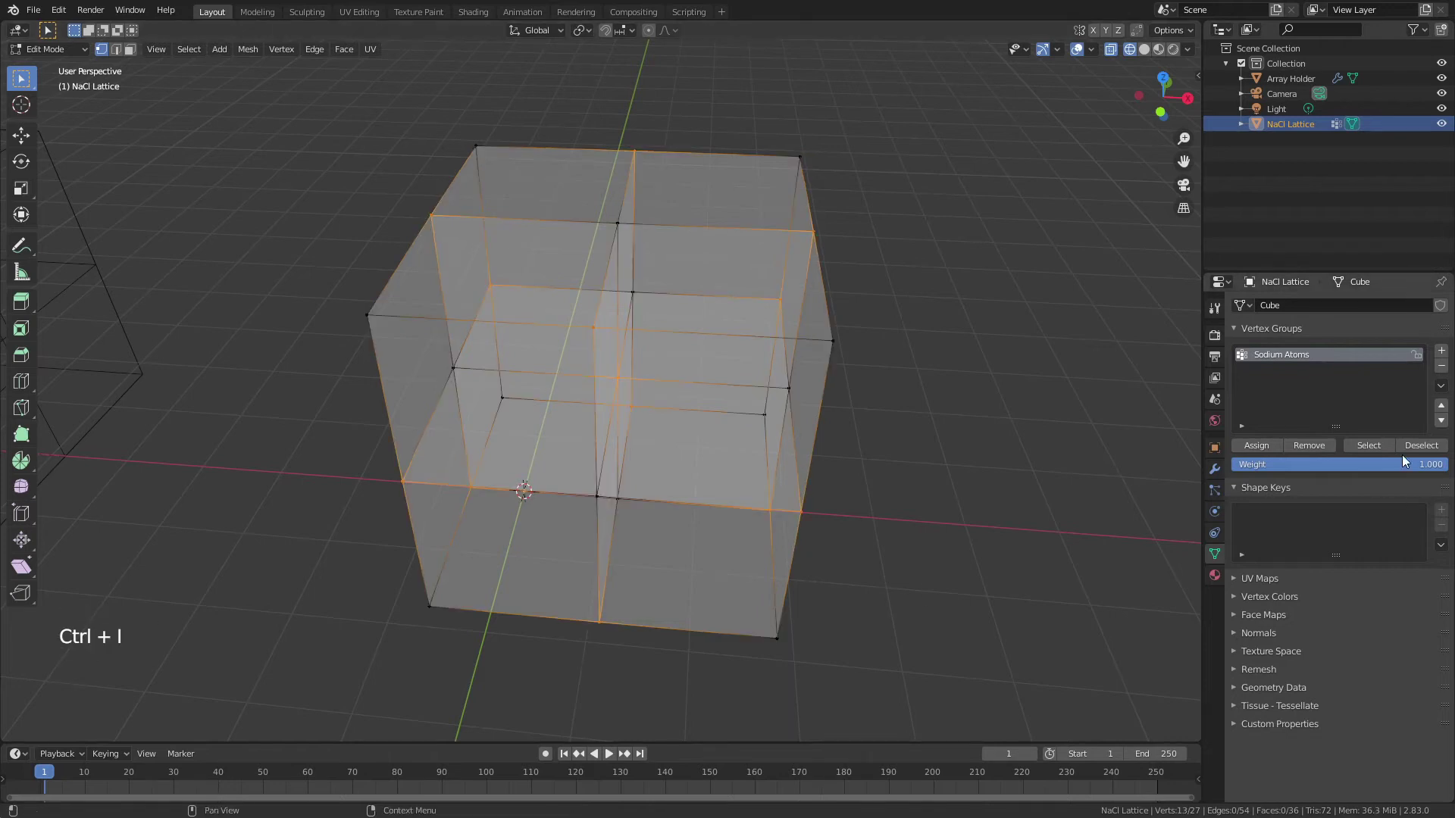
click(1442, 351)
double_click(1266, 368)
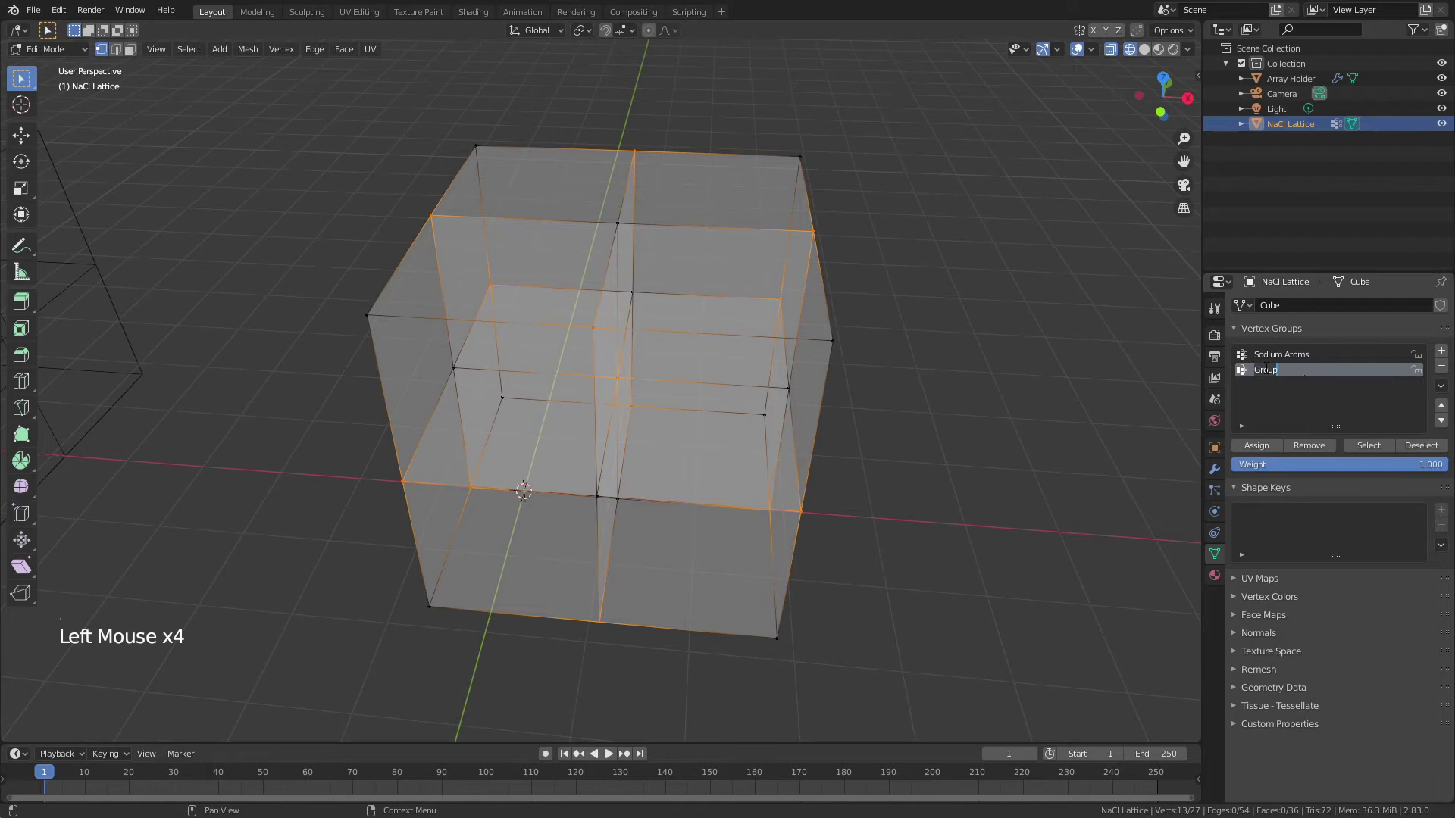
text(Chlorine Atoms)
click(1254, 447)
- Return to Object Mode and scale NaCl Lattice down to about 0.5
key(Tab)
middle_drag(908, 476, 841, 438)
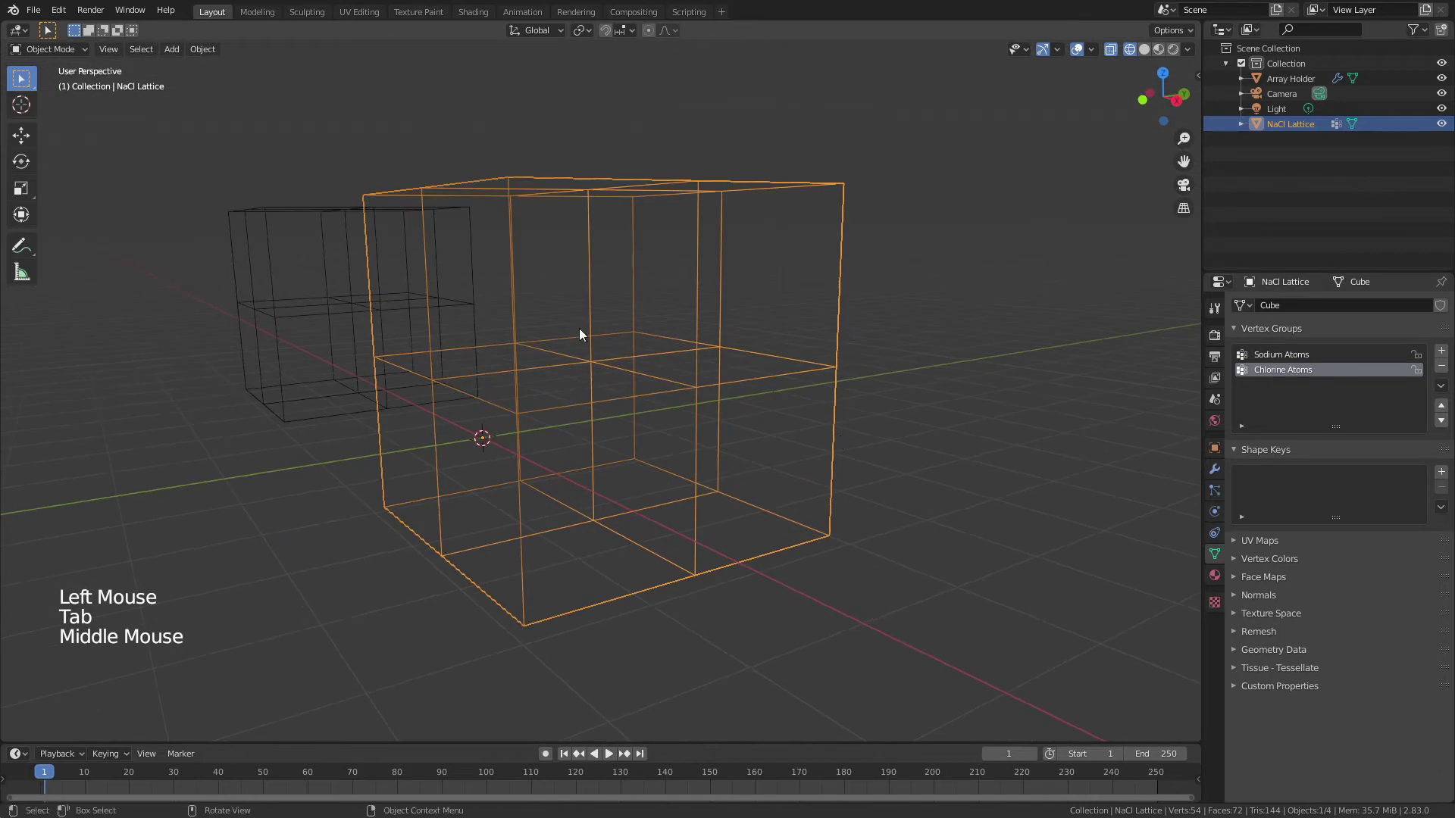
mouse_move(582, 331)
middle_down()
mouse_move(625, 352)
mouse_move(594, 310)
middle_up()
scroll(624, 341, down, 4)
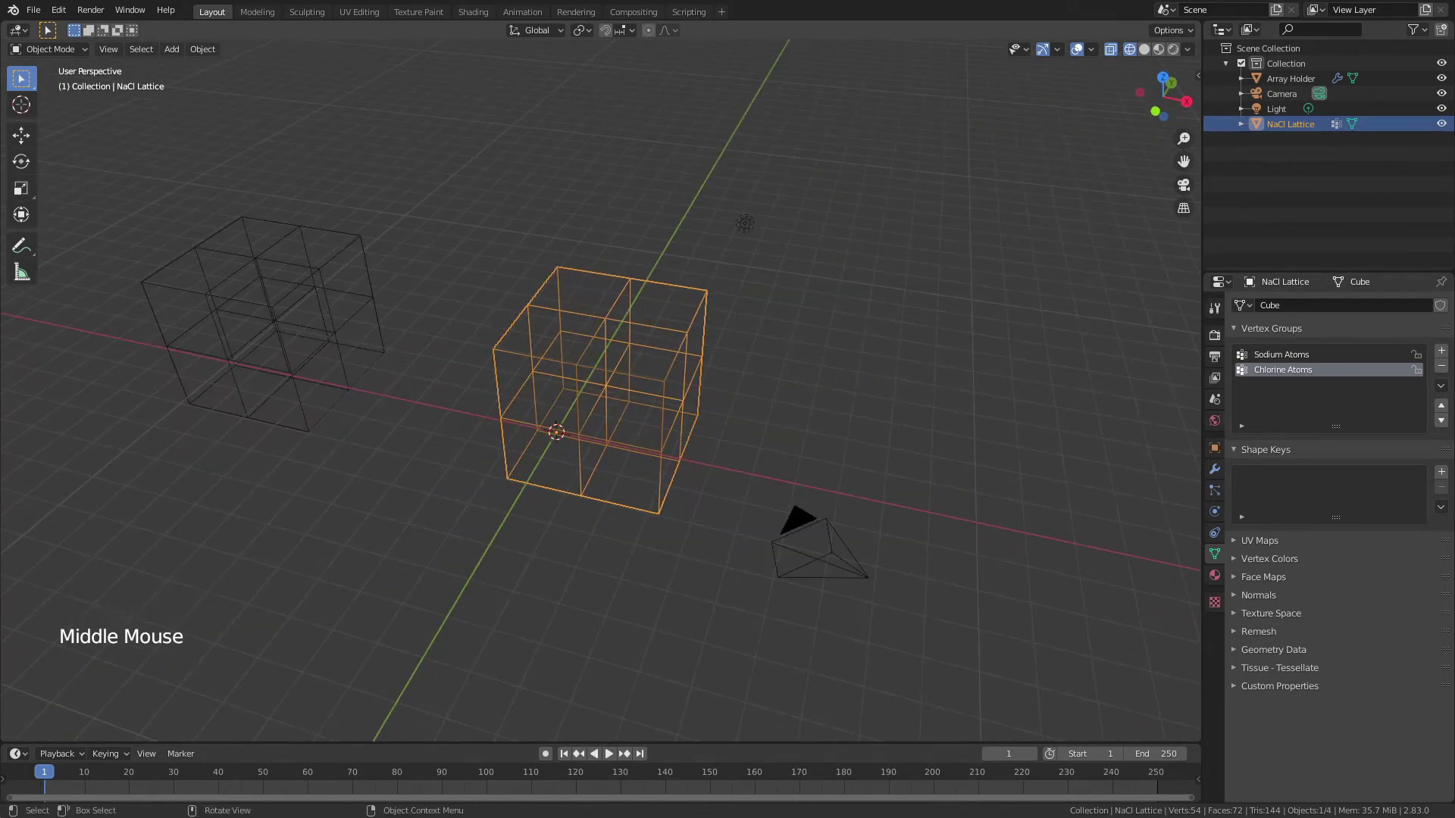
key(s)
click(696, 408)
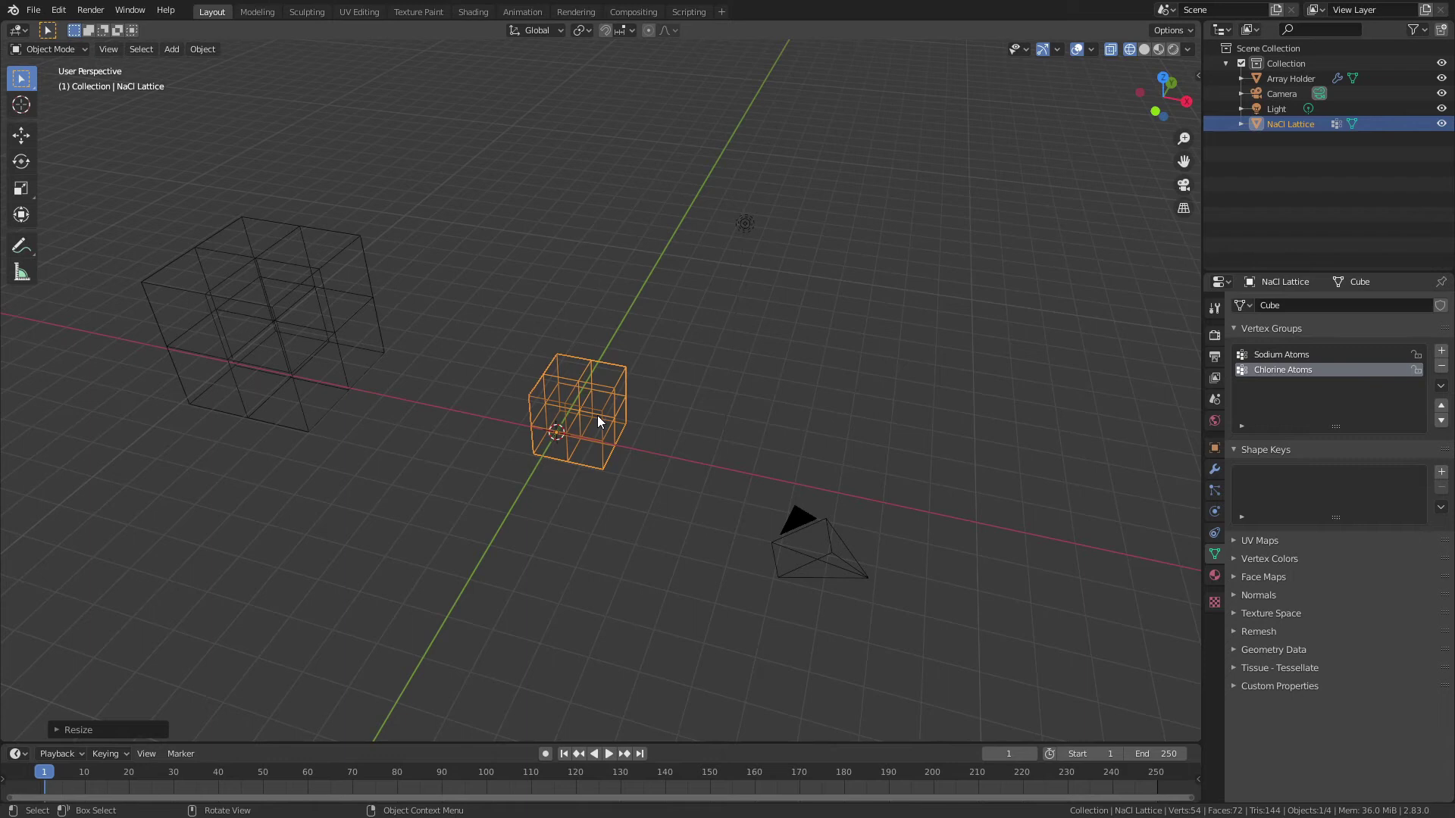
- Copy Array Holder's modifiers onto NaCl Lattice with Ctrl+L, then hide Array Holder
key(shift)
shift+click(251, 306)
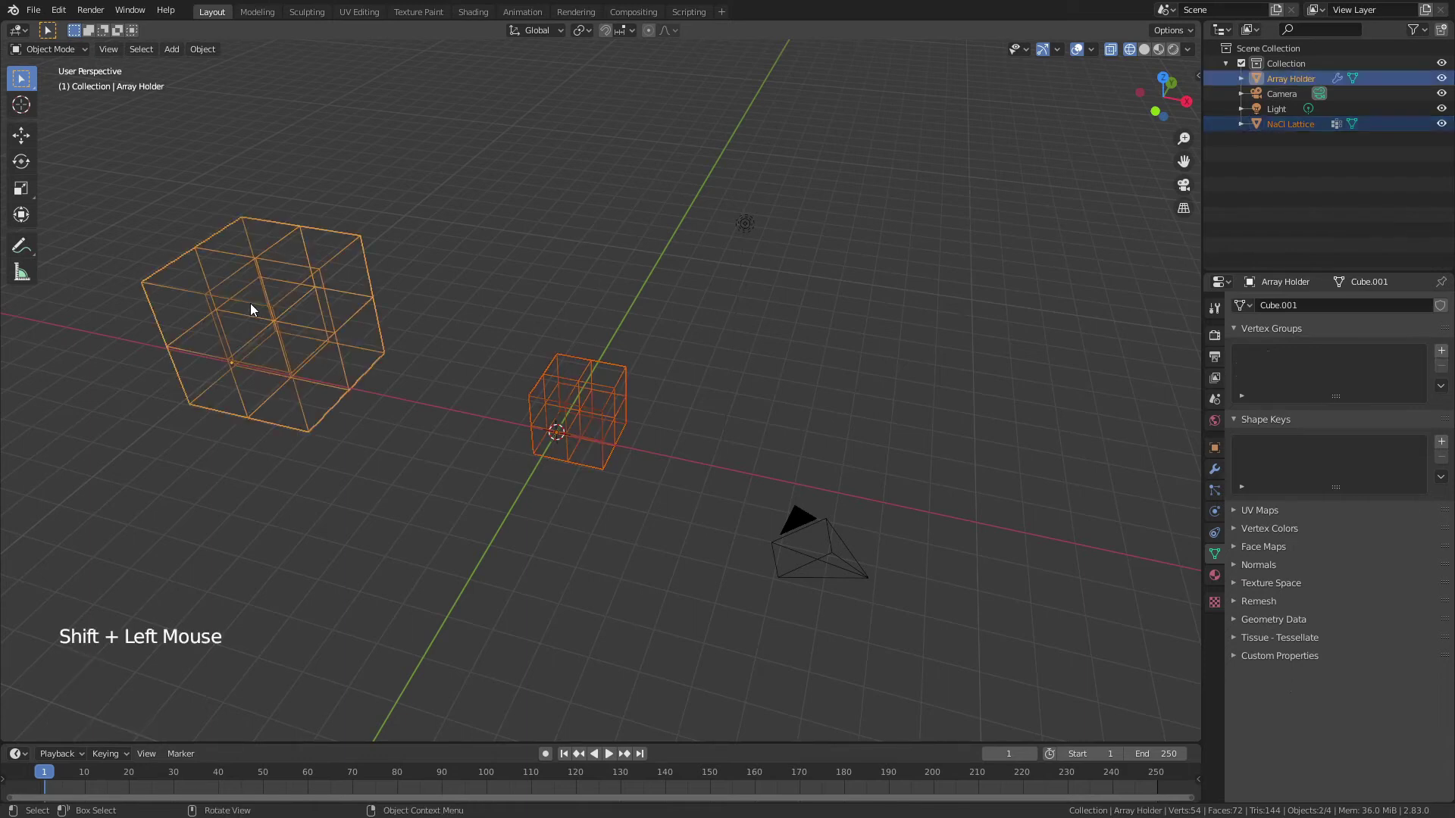
key(ctrl+l)
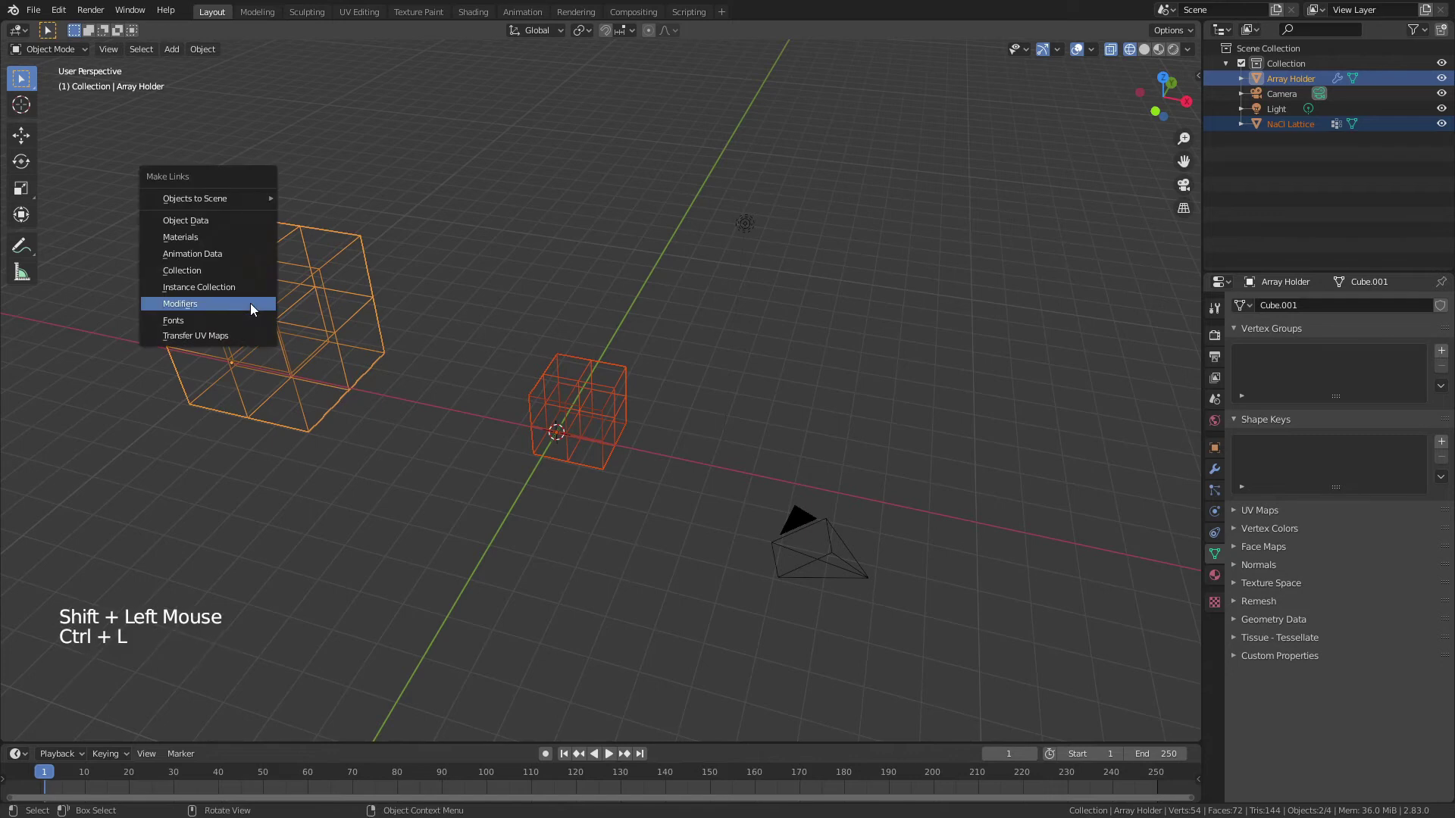
click(250, 303)
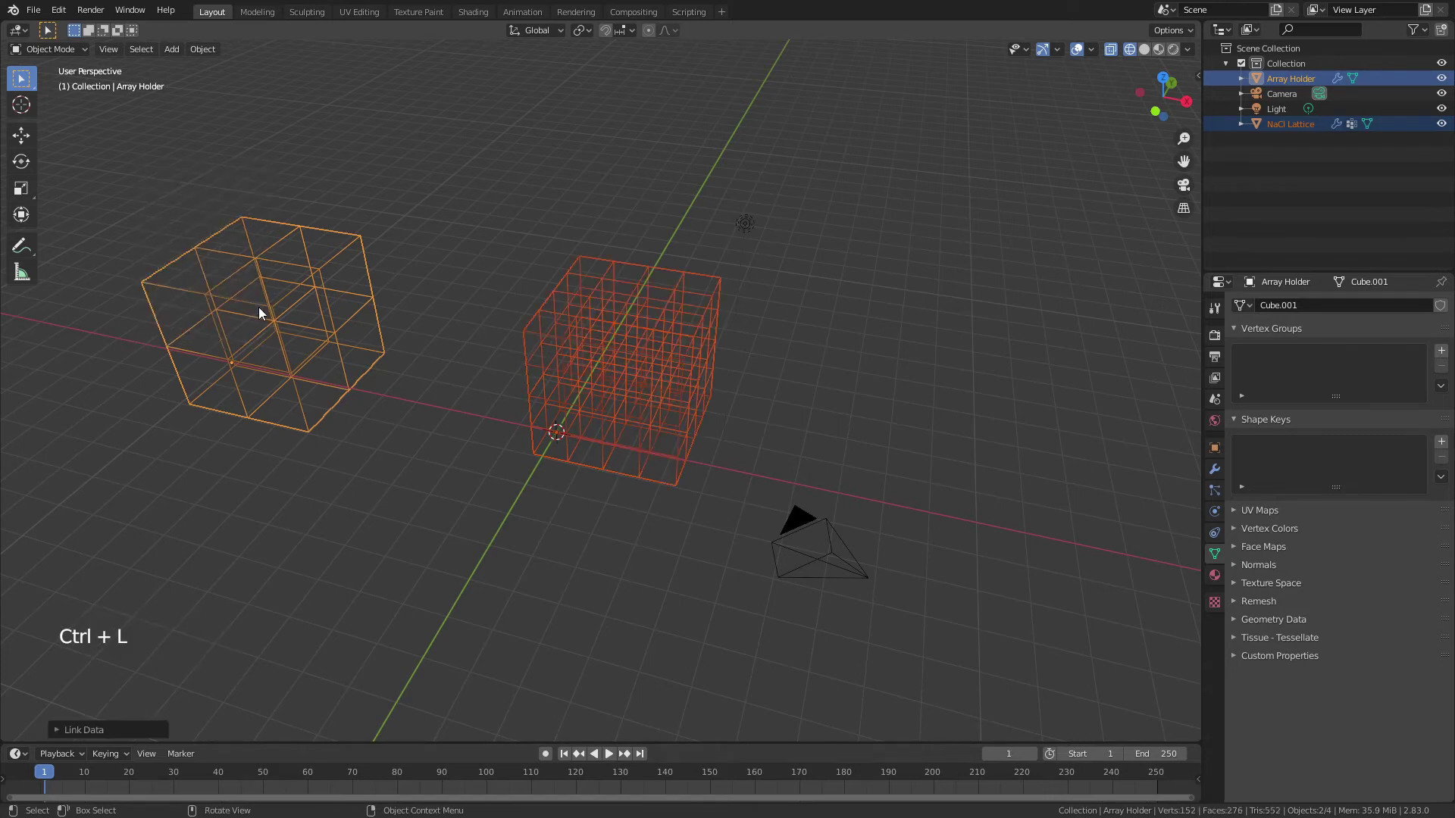
click(262, 303)
key(h)
- Scale NaCl Lattice back up and enter Edit Mode to inspect the larger grid
click(638, 393)
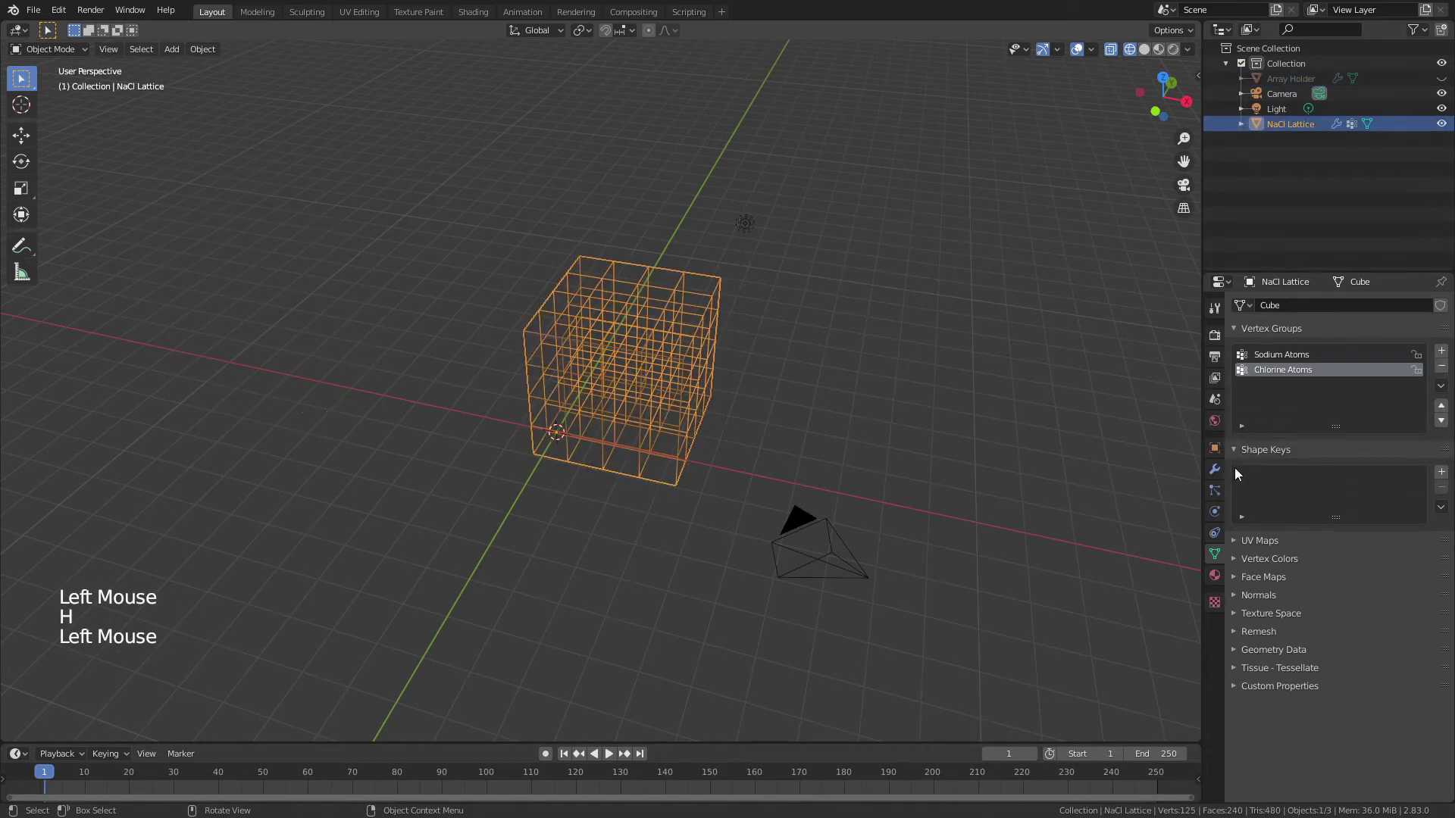
click(1214, 469)
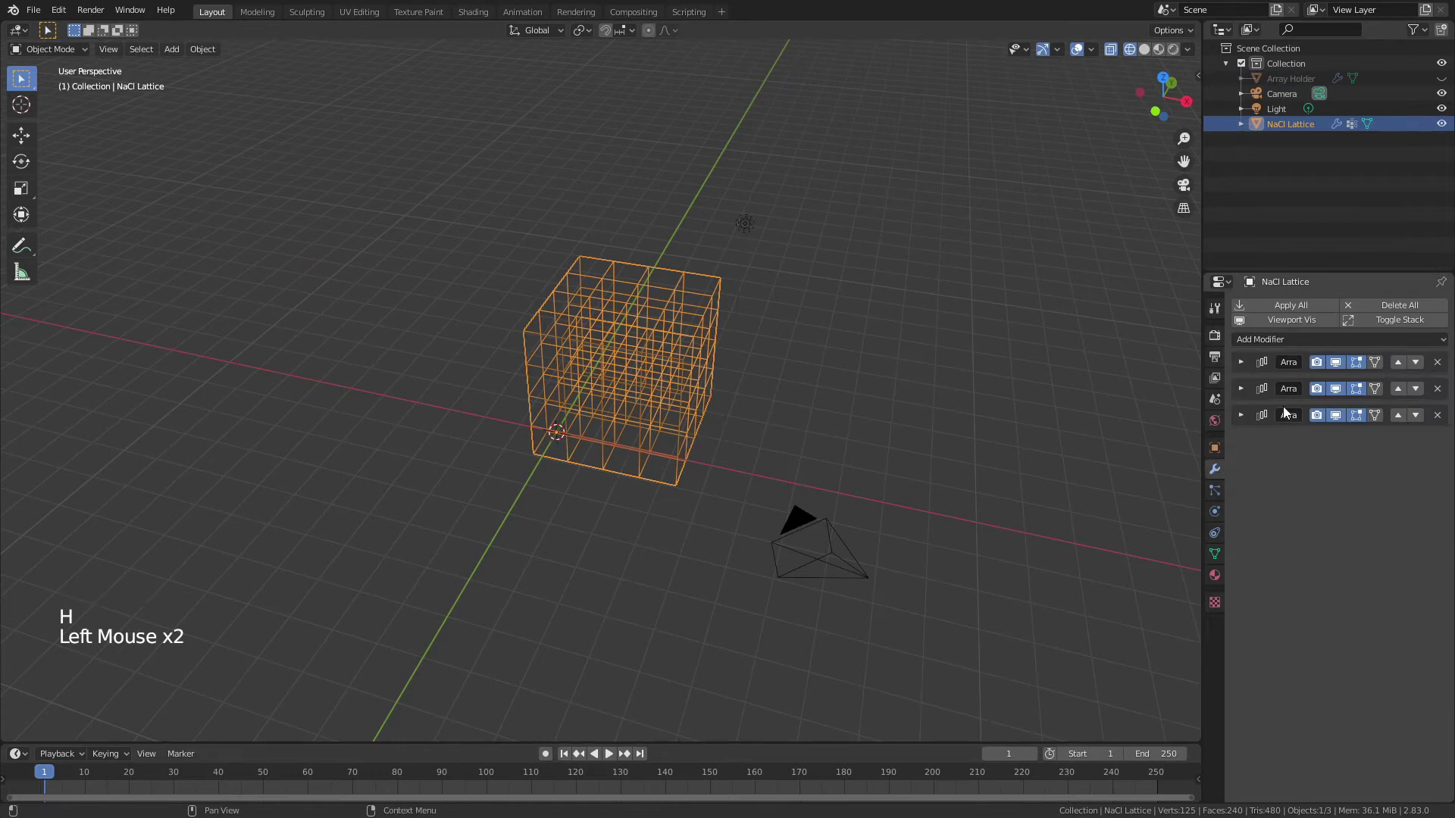
key(s)
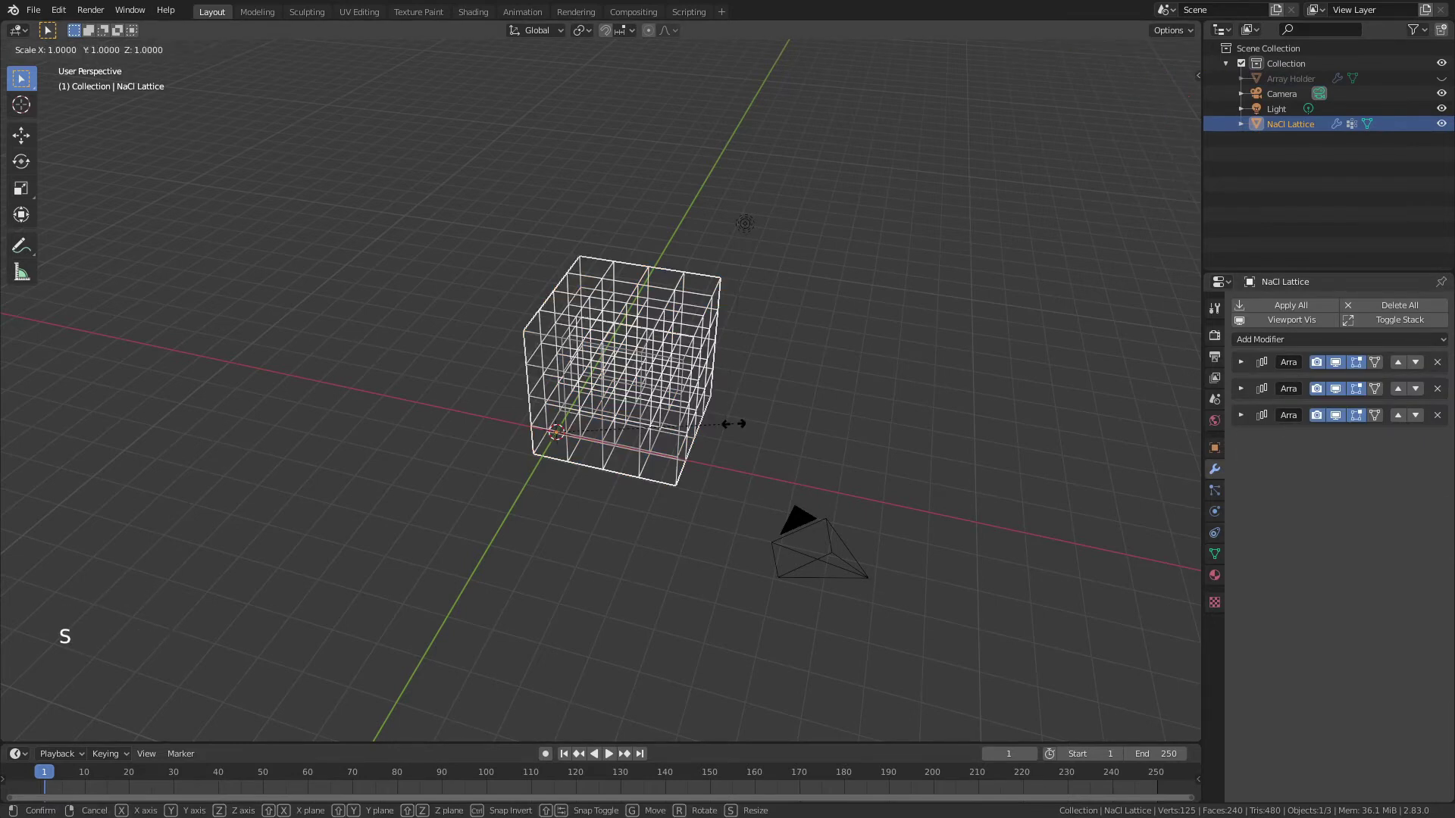
click(834, 423)
key(Tab)
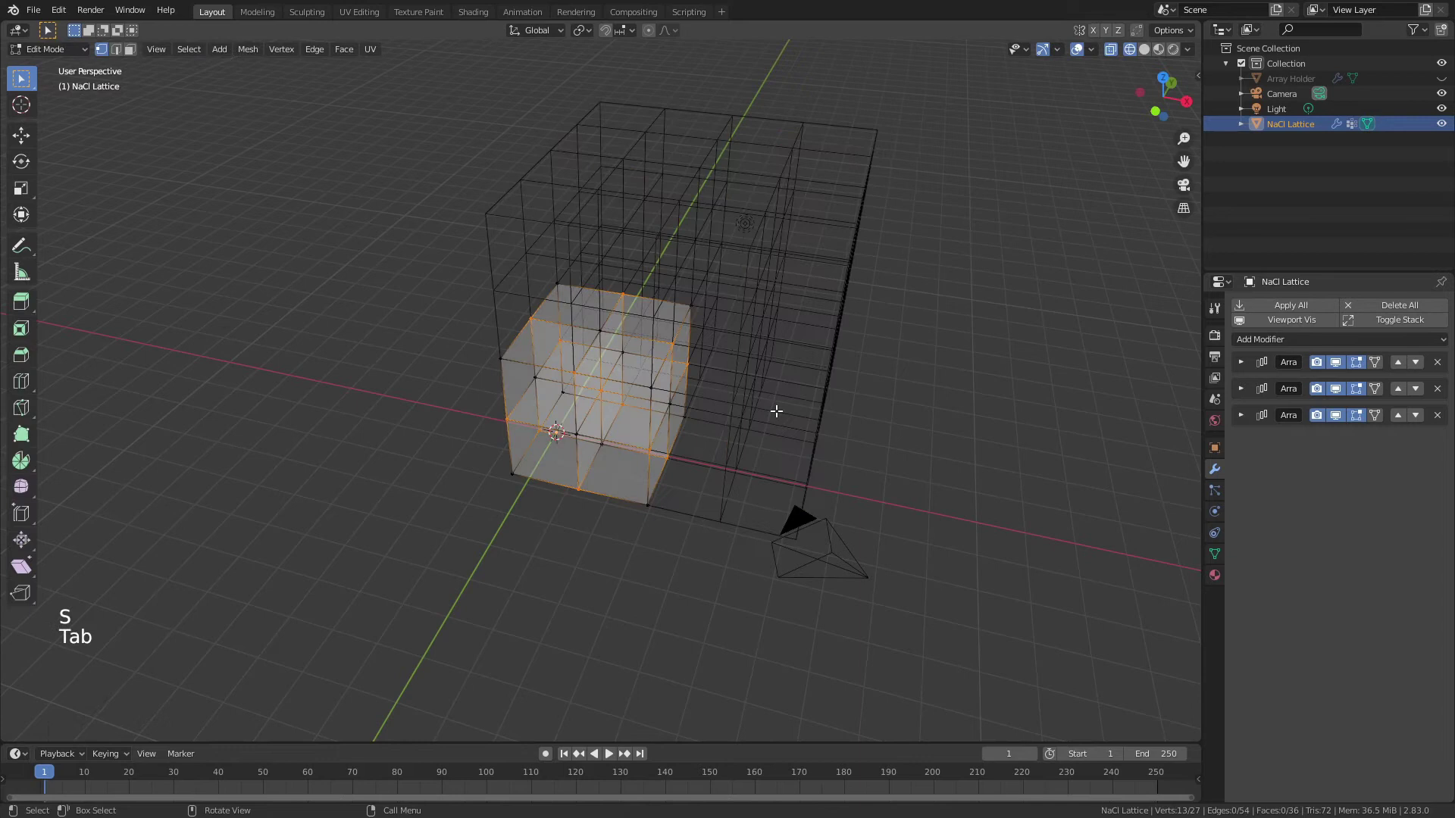
middle_drag(776, 412, 652, 394)
scroll(624, 339, up, 4)
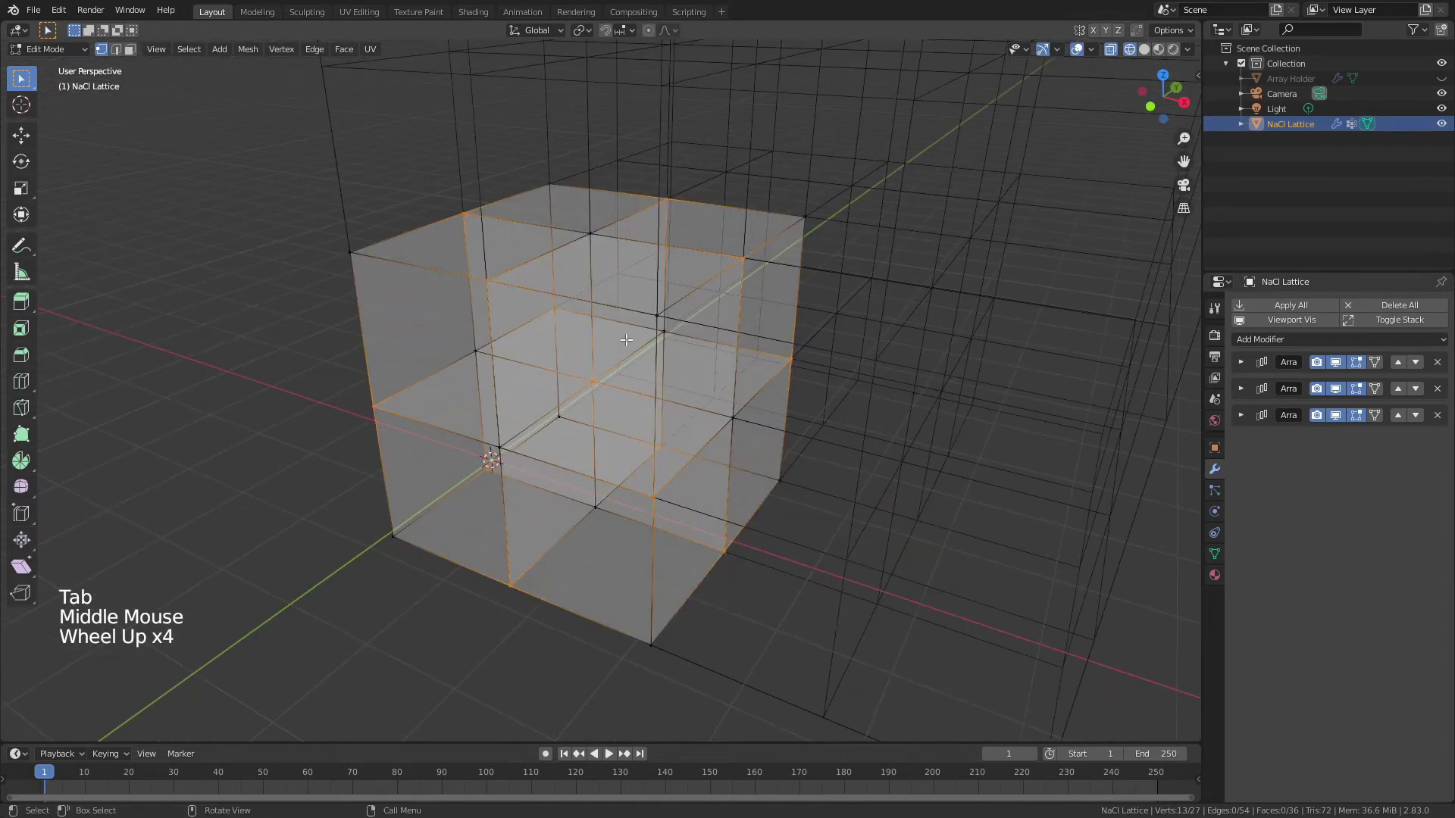
scroll(448, 363, down, 2)
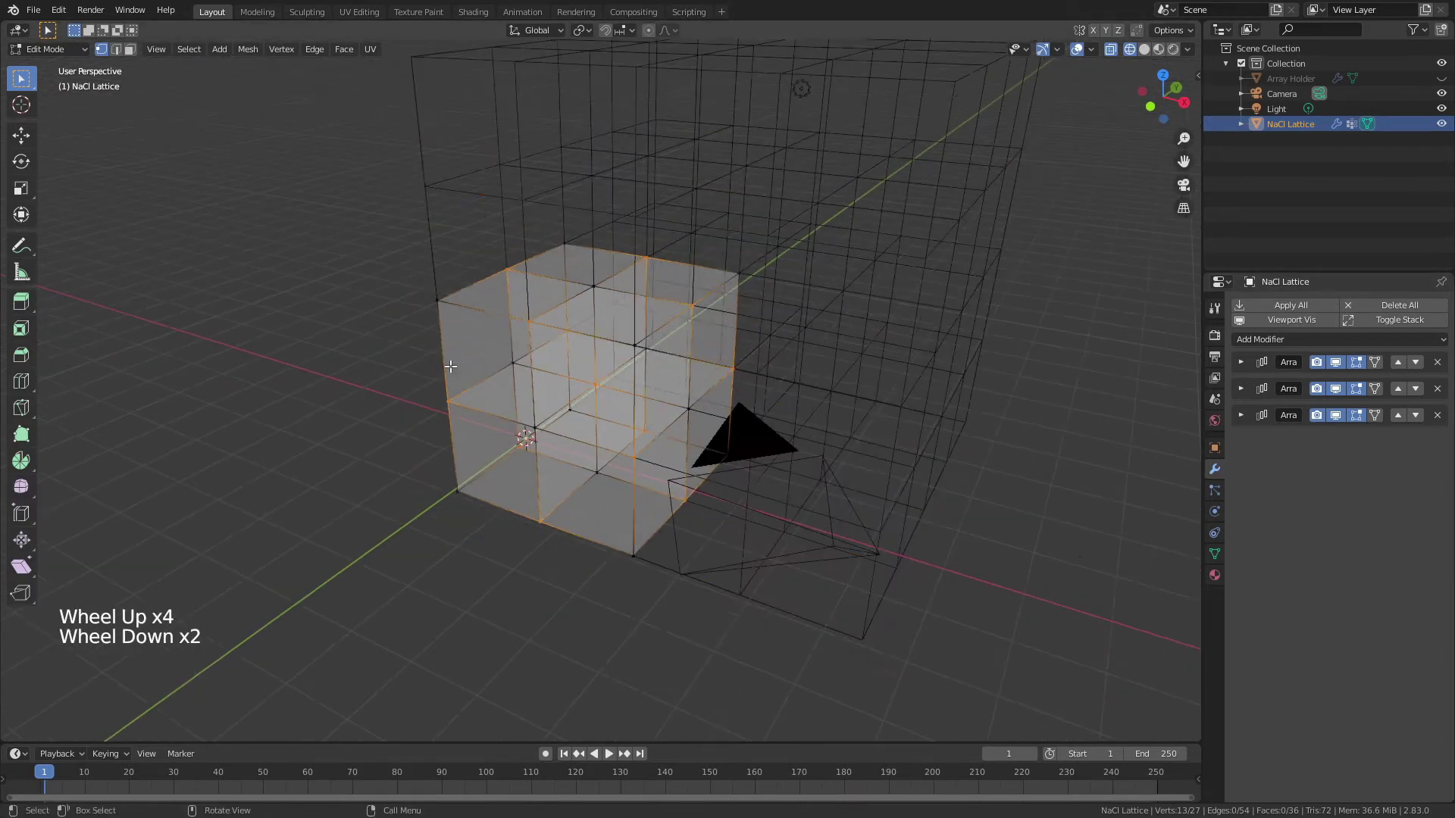
- Add a UV sphere with subdivision level 1 and smooth shading, placed left of the lattice
key(Tab)
key(shift+a)
mouse_move(524, 458)
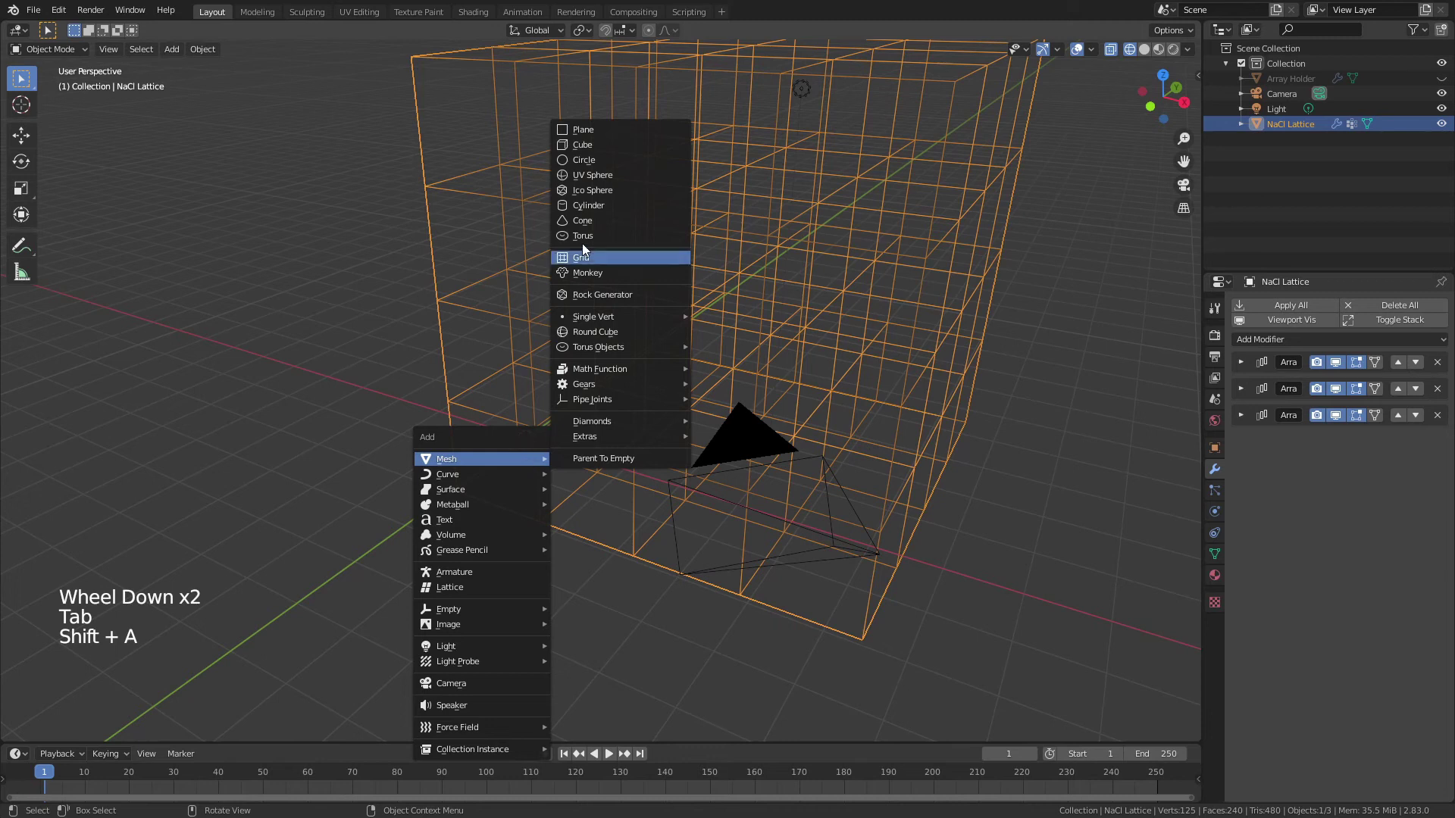
click(590, 179)
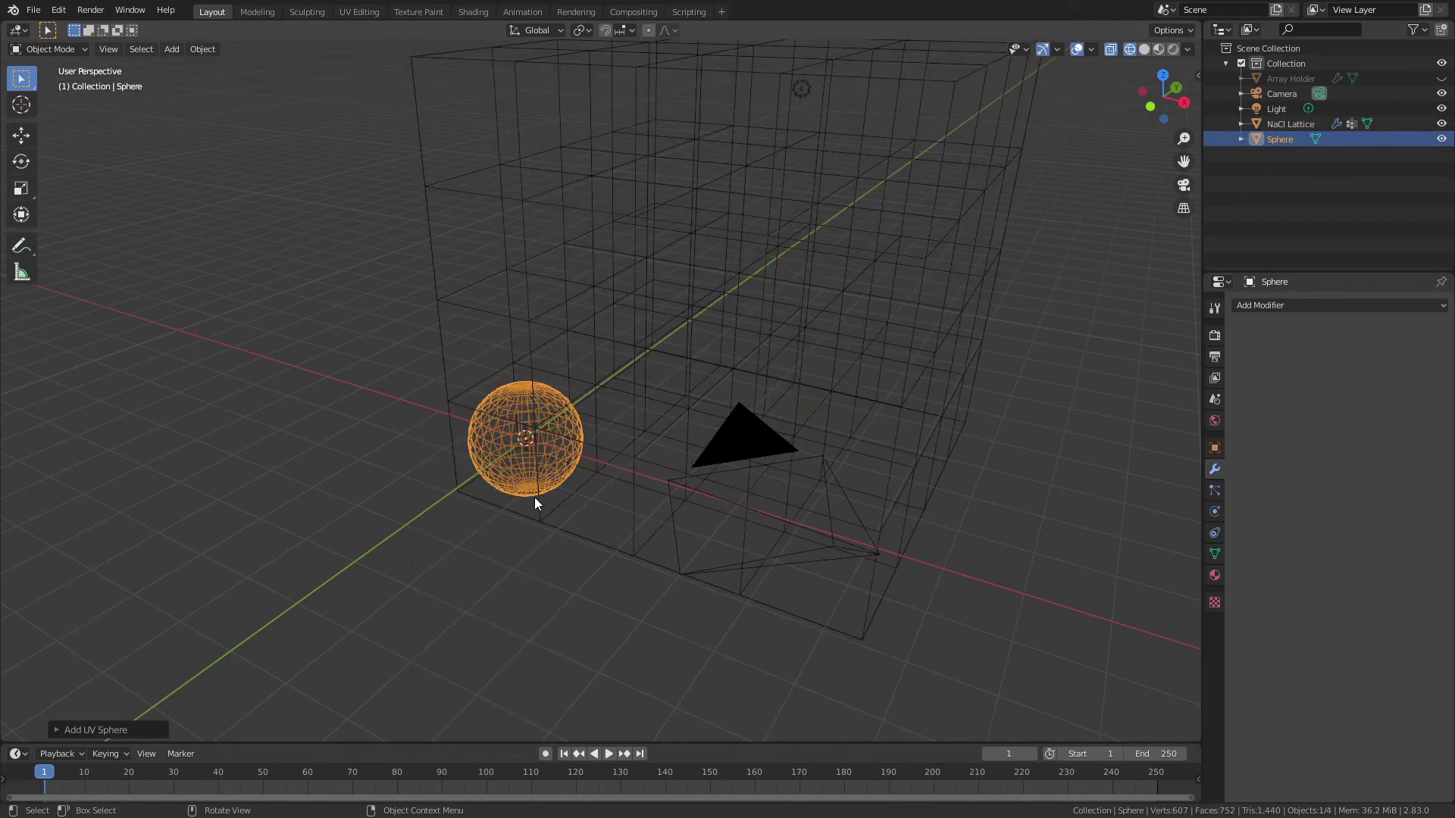
key(ctrl+1)
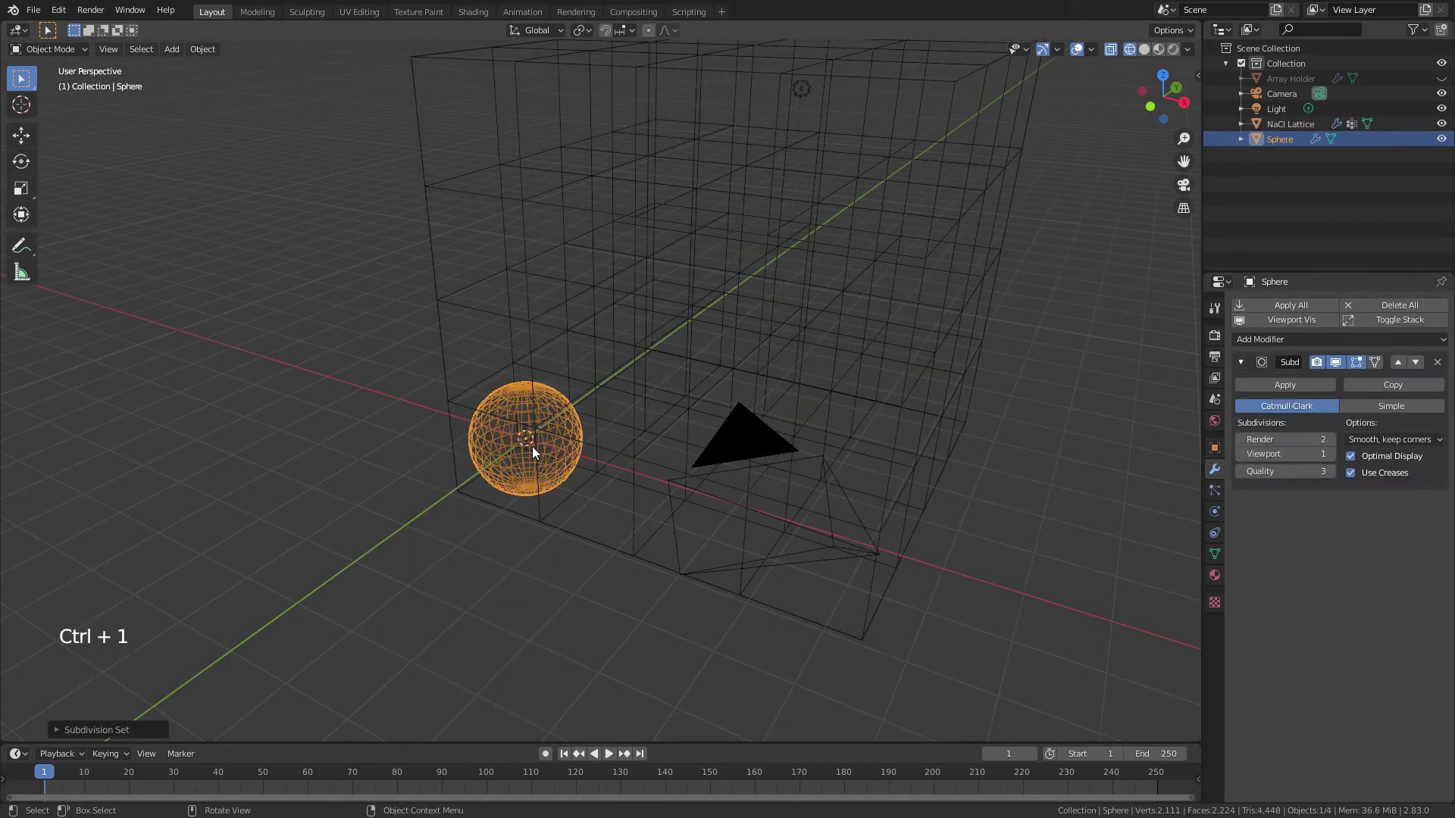
right_click(482, 444)
click(482, 443)
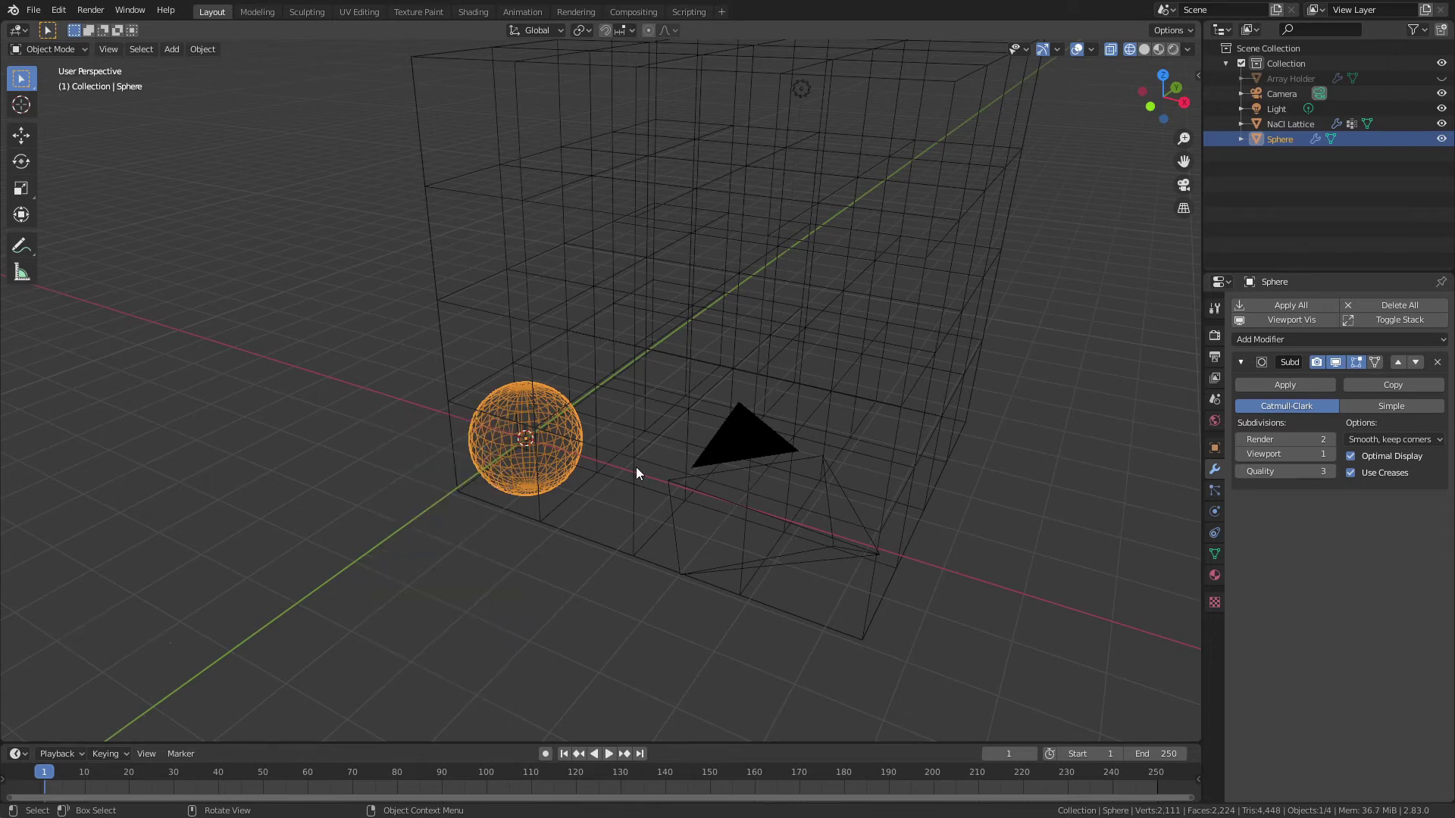
key(g)
click(210, 410)
shift+middle_drag(210, 409, 589, 457)
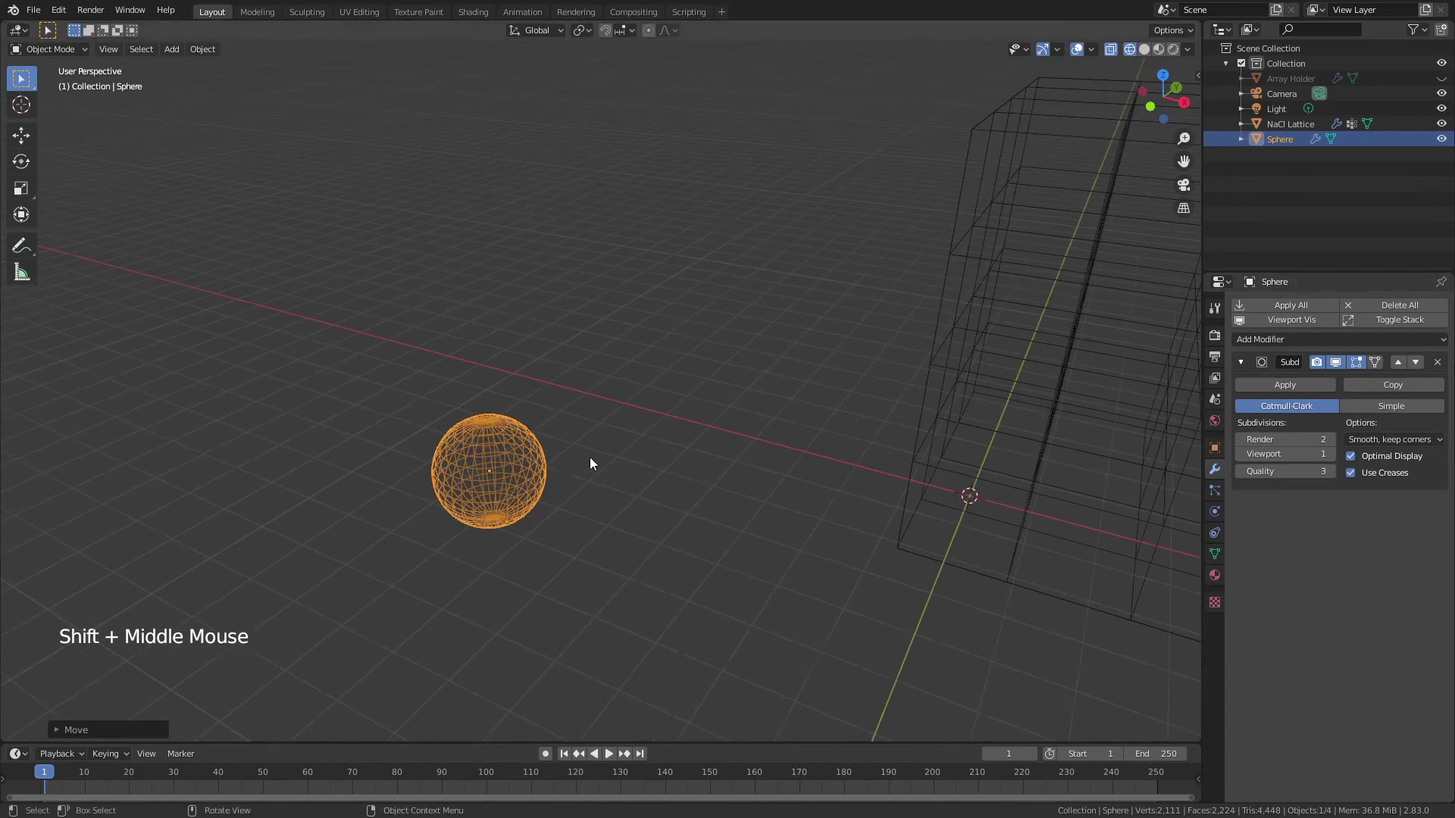
- Duplicate the sphere further left and scale the copy to 0.5
key(shift+d)
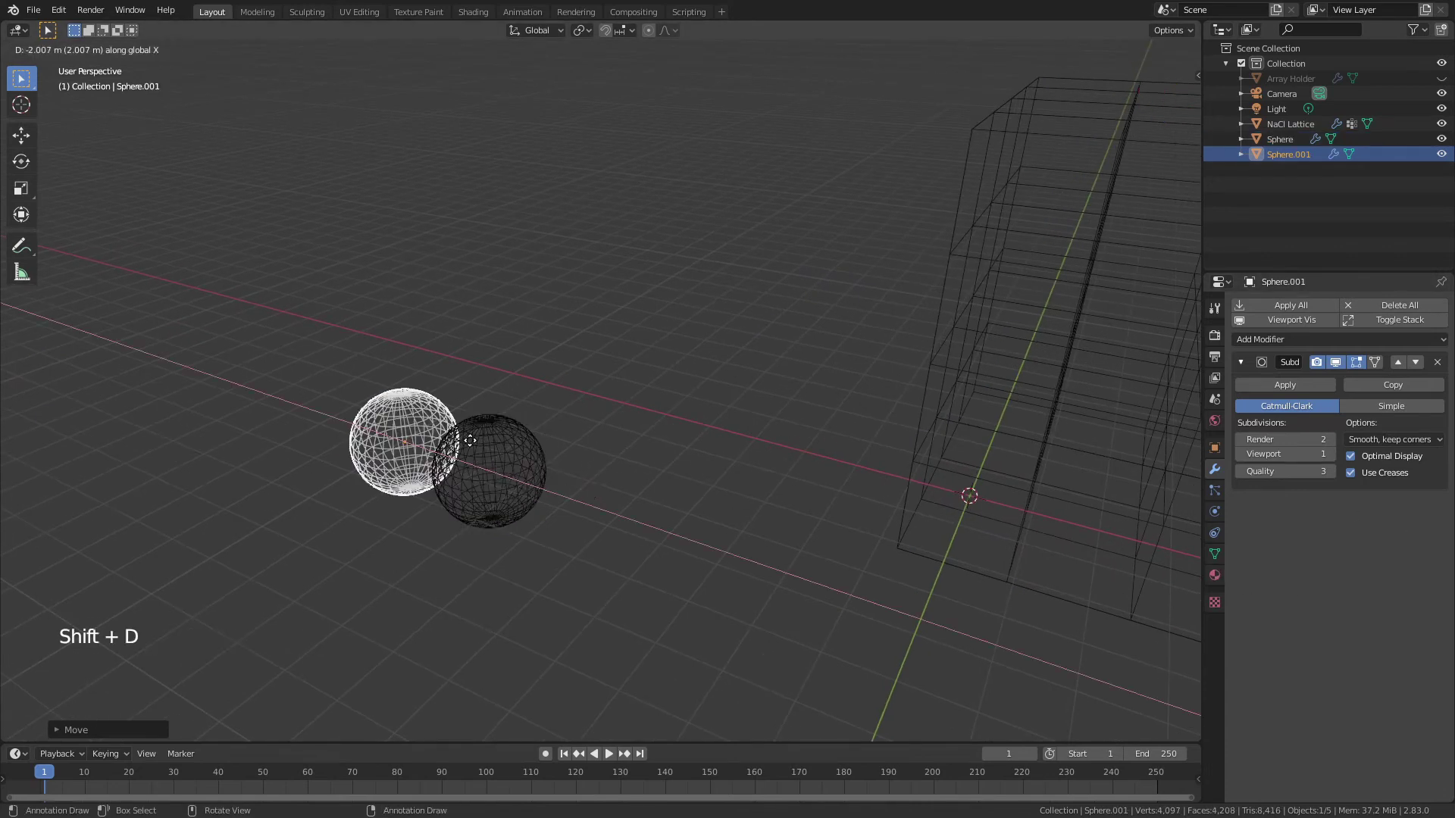
click(442, 429)
text(s)
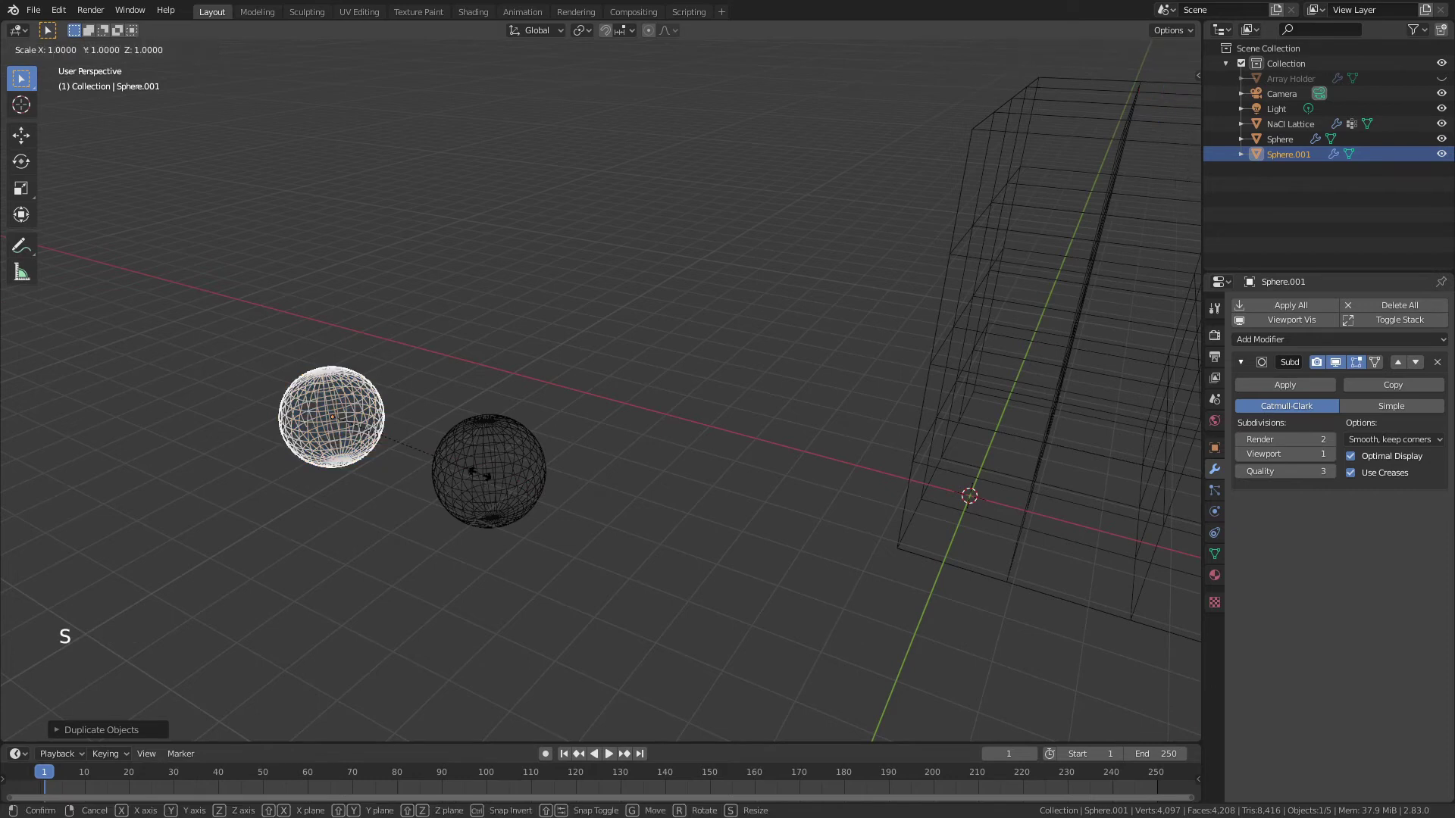
text(.5)
key(Return)
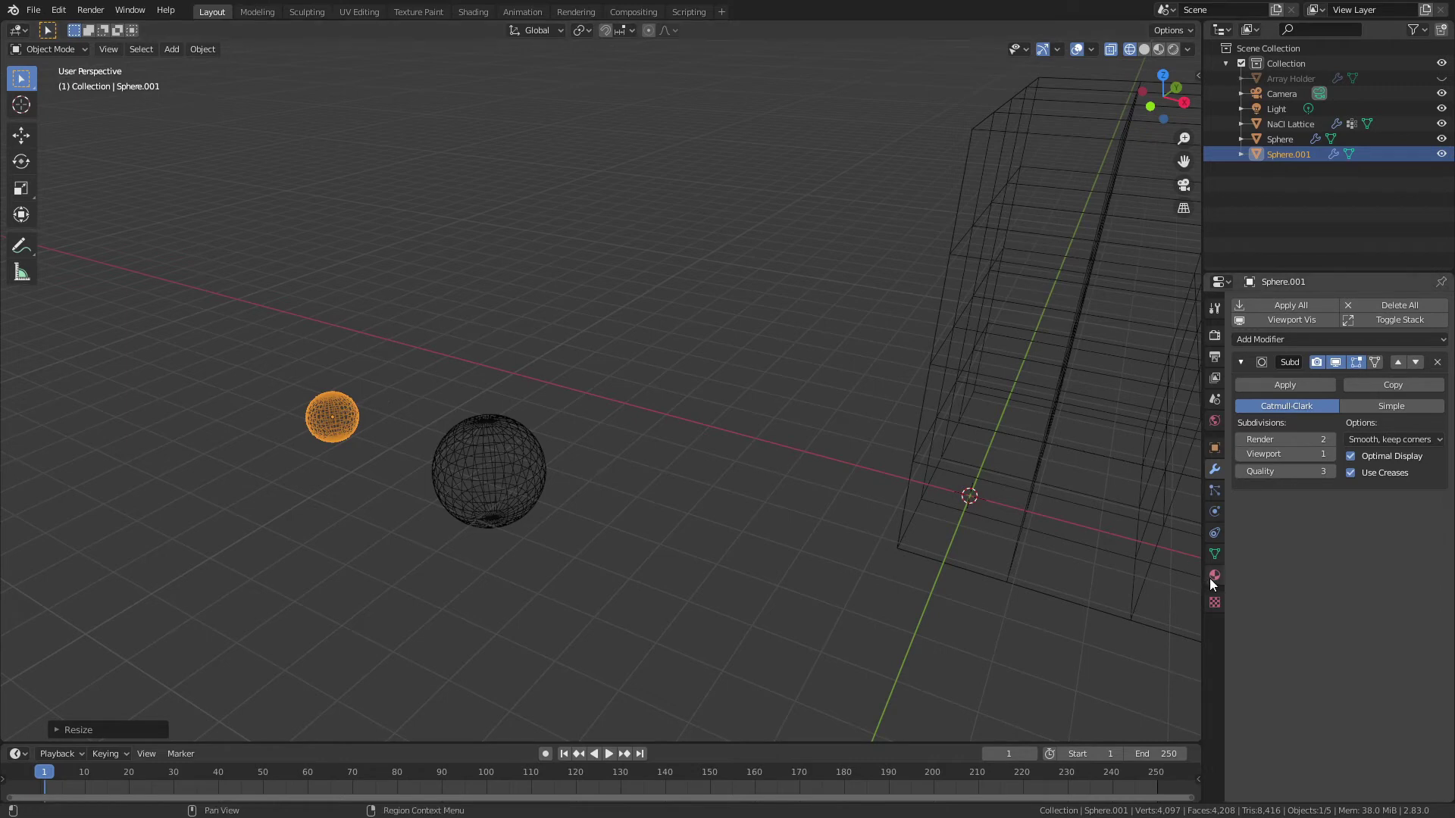
- In Material Preview shading, give the small sphere a new material with red base colour
key(z)
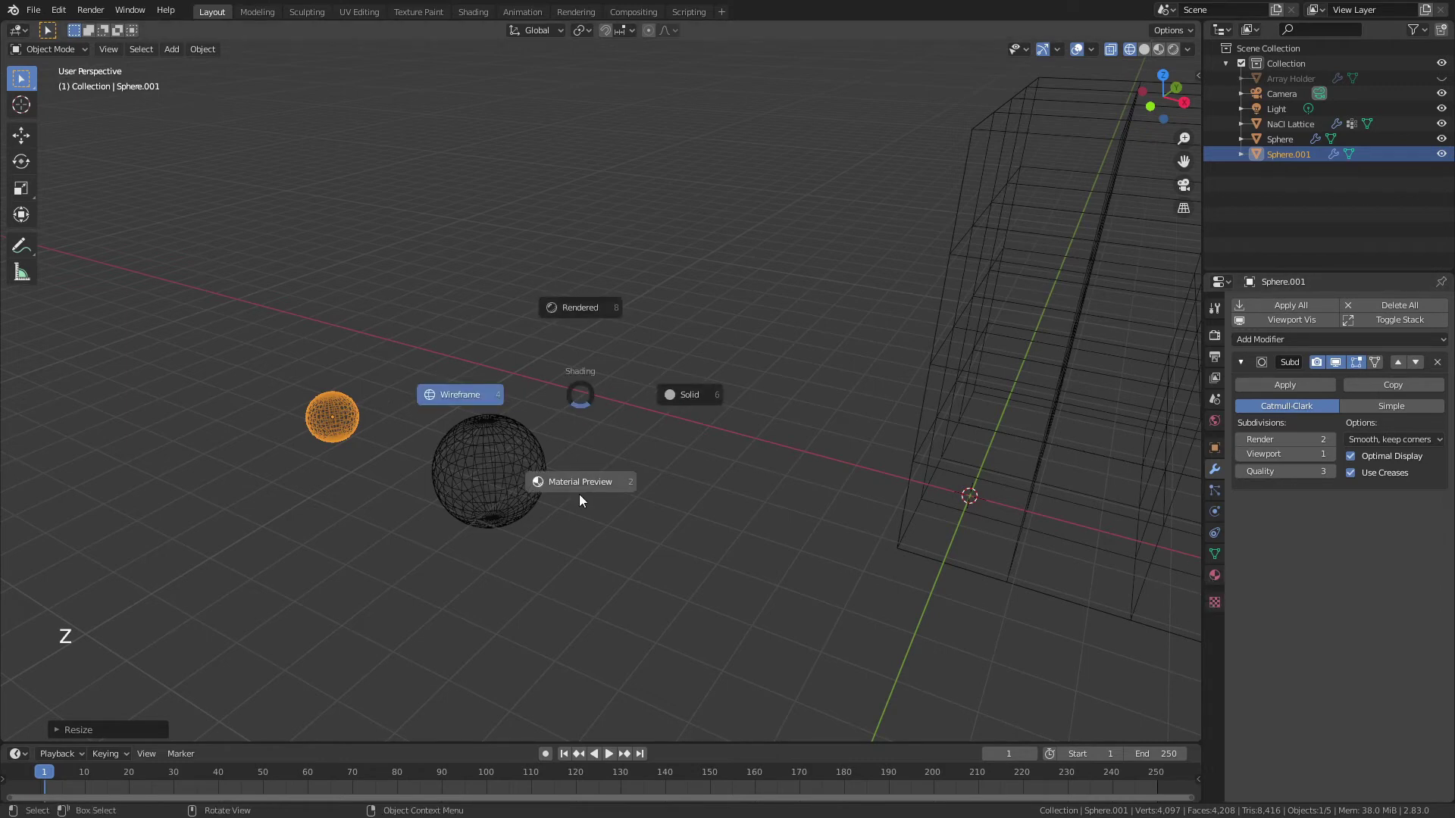
click(579, 494)
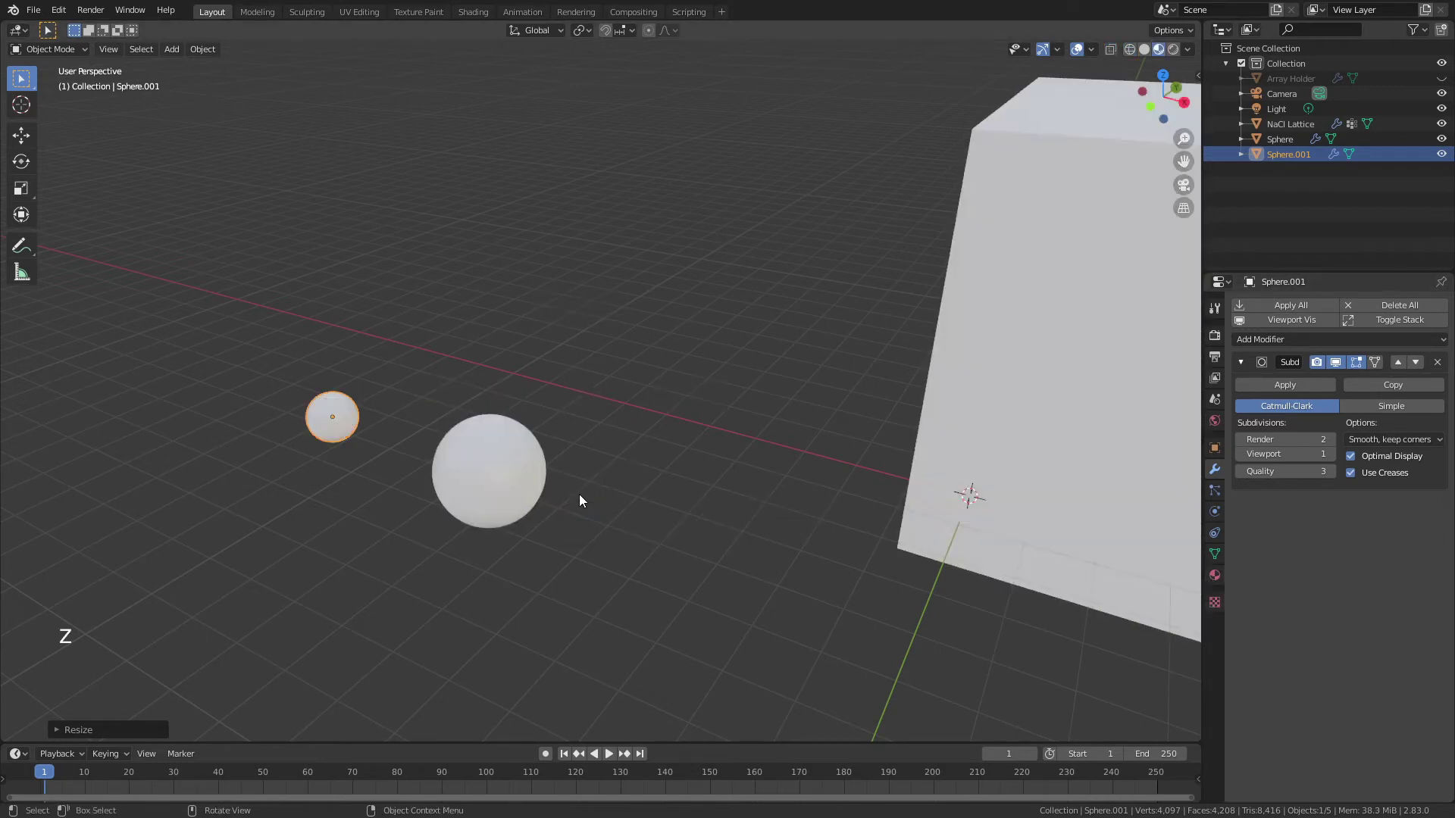
click(1215, 575)
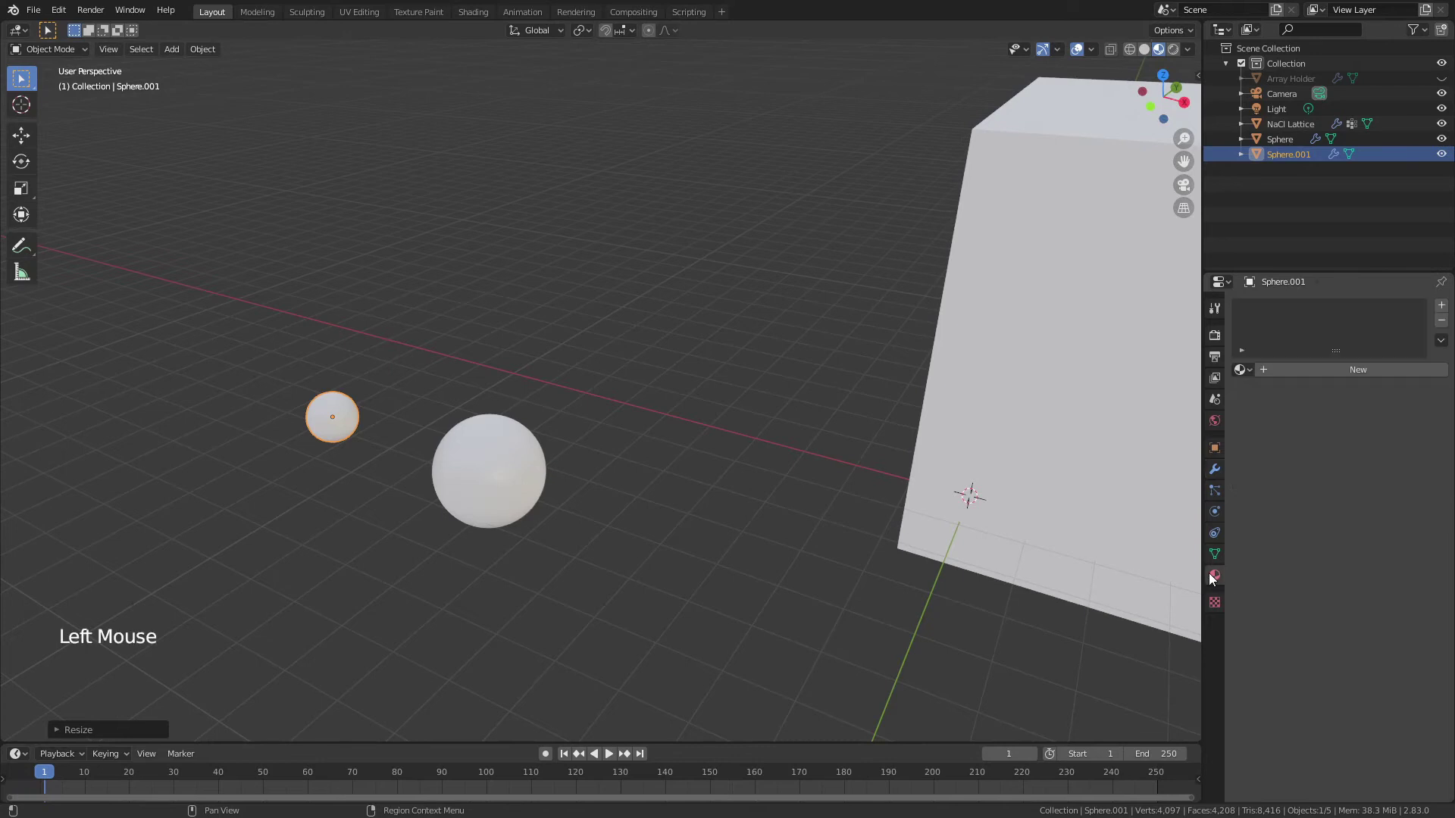
click(1280, 369)
click(1379, 525)
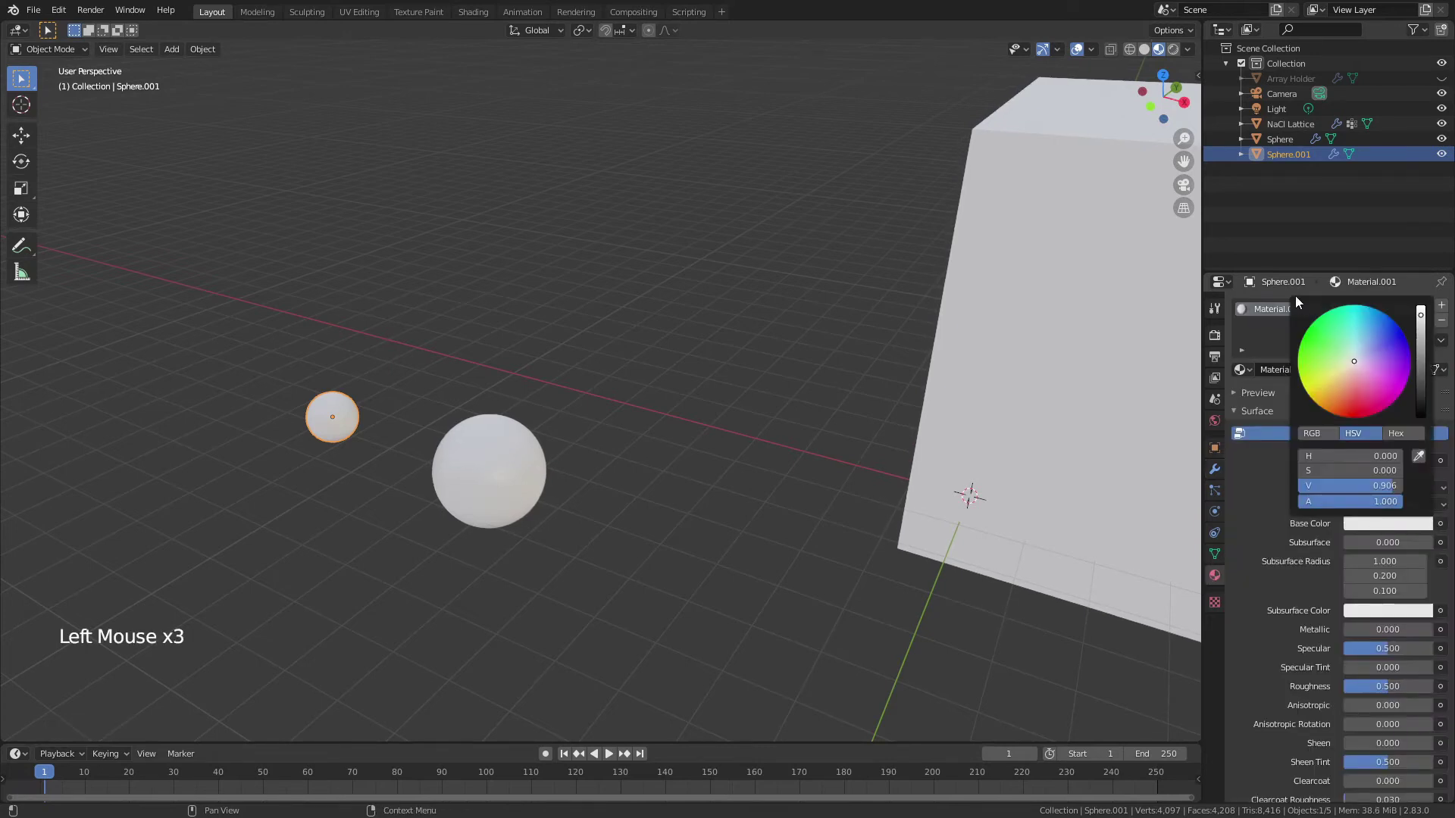
drag(1354, 361, 639, 458)
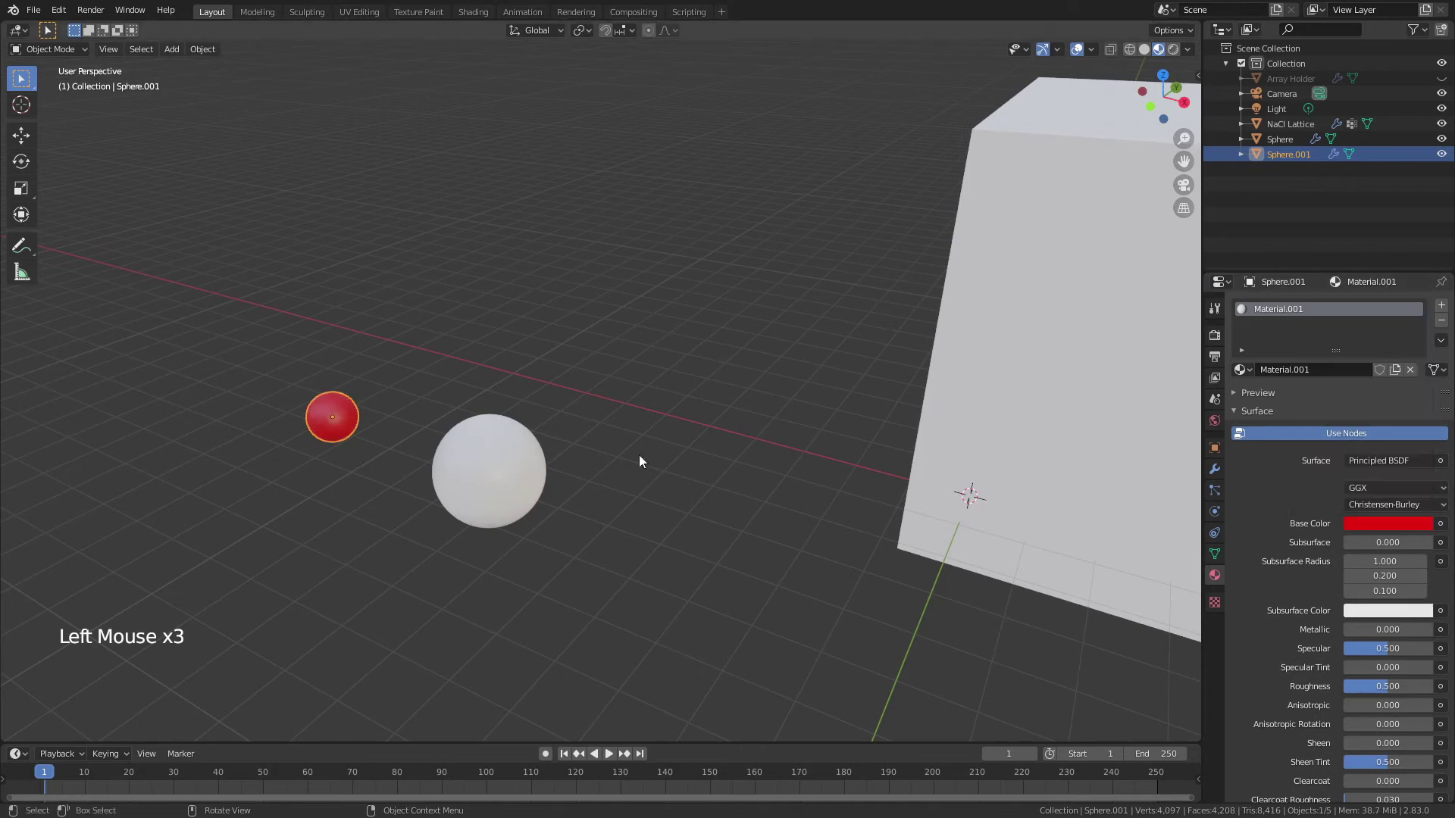
- Give the large sphere a new material with a green base colour
click(536, 470)
click(1341, 369)
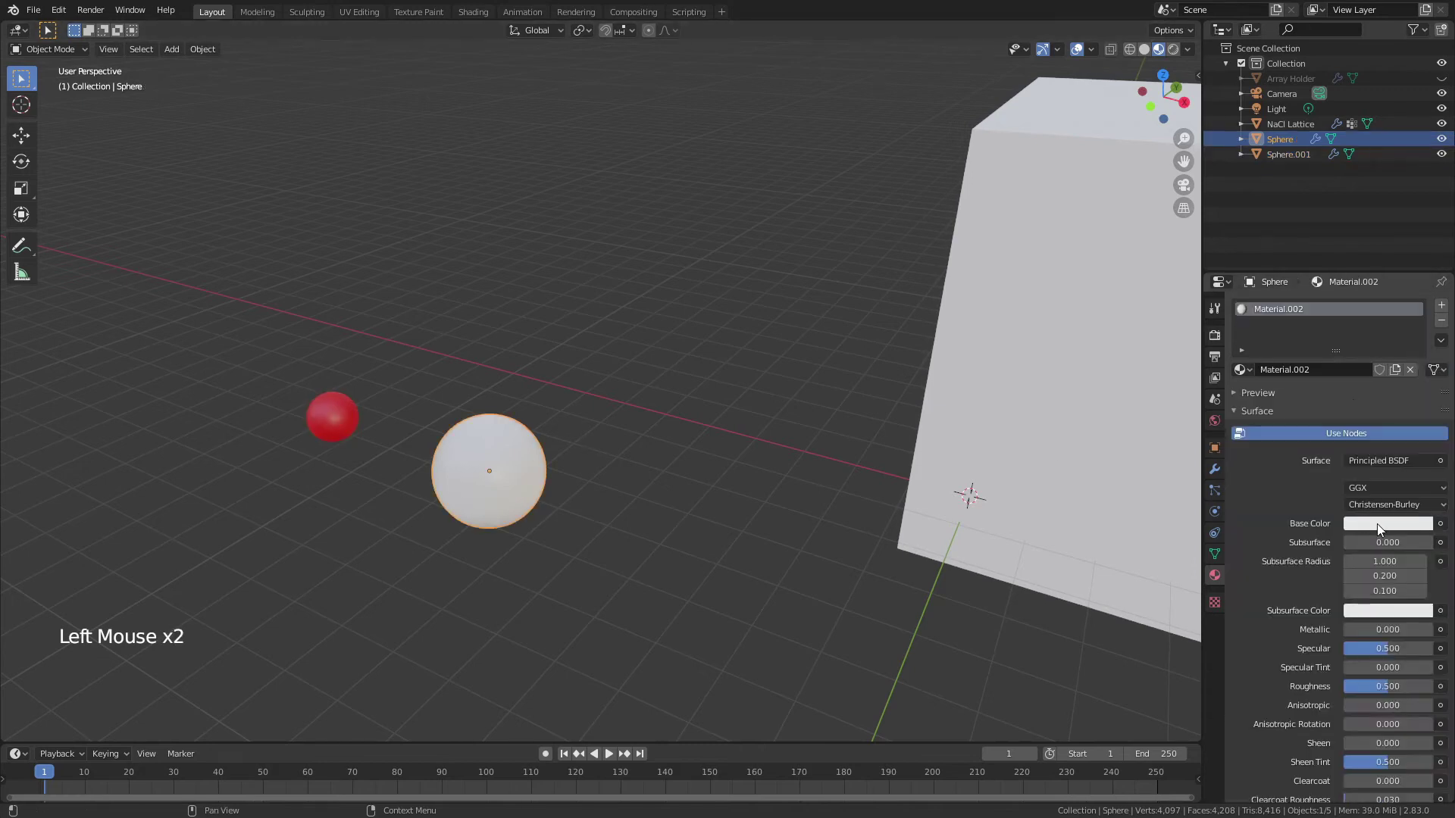
click(1376, 525)
click(1326, 394)
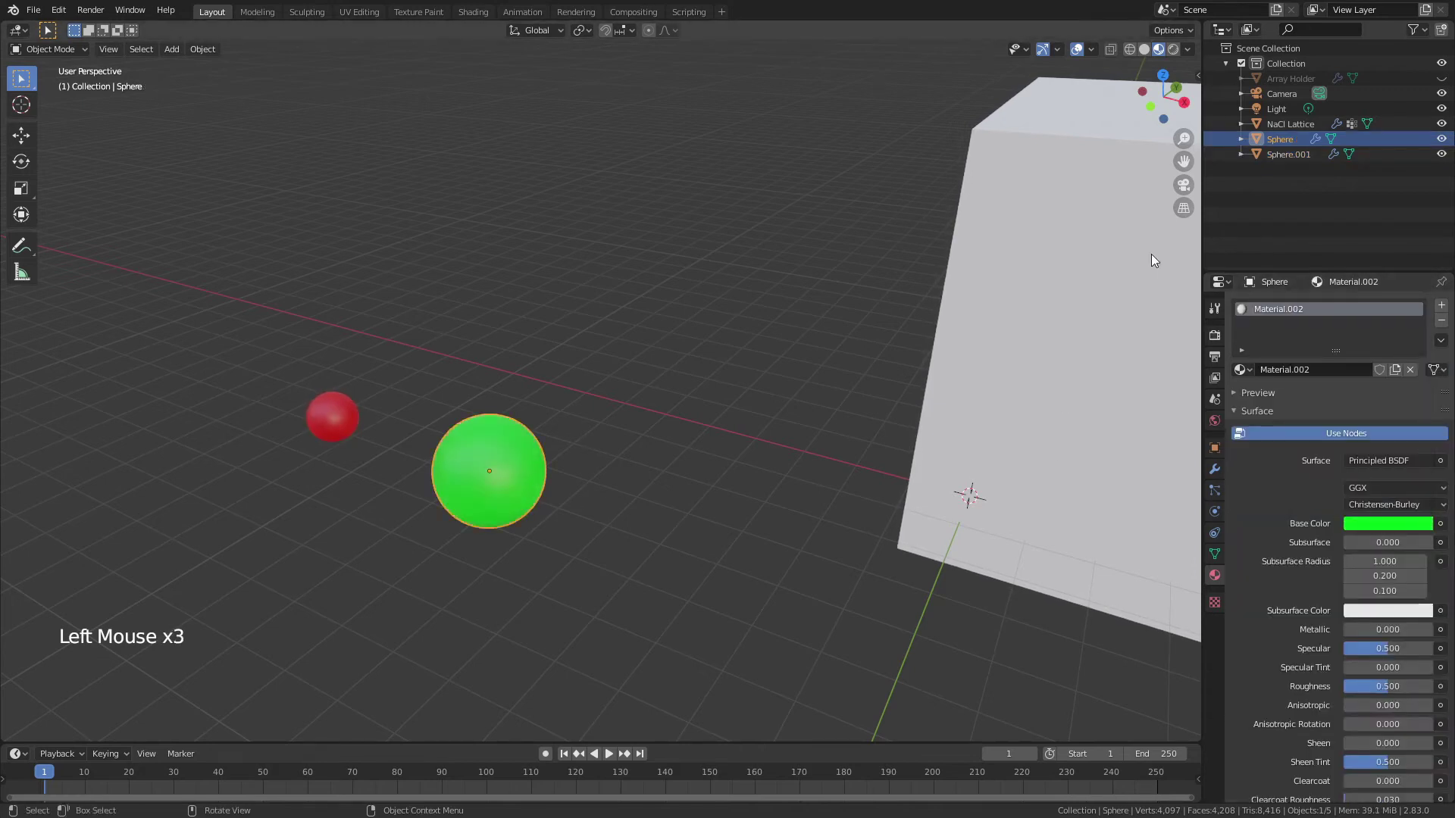
- Rename the large green sphere to 'Chlorine Atom'
double_click(1286, 139)
text(Ch)
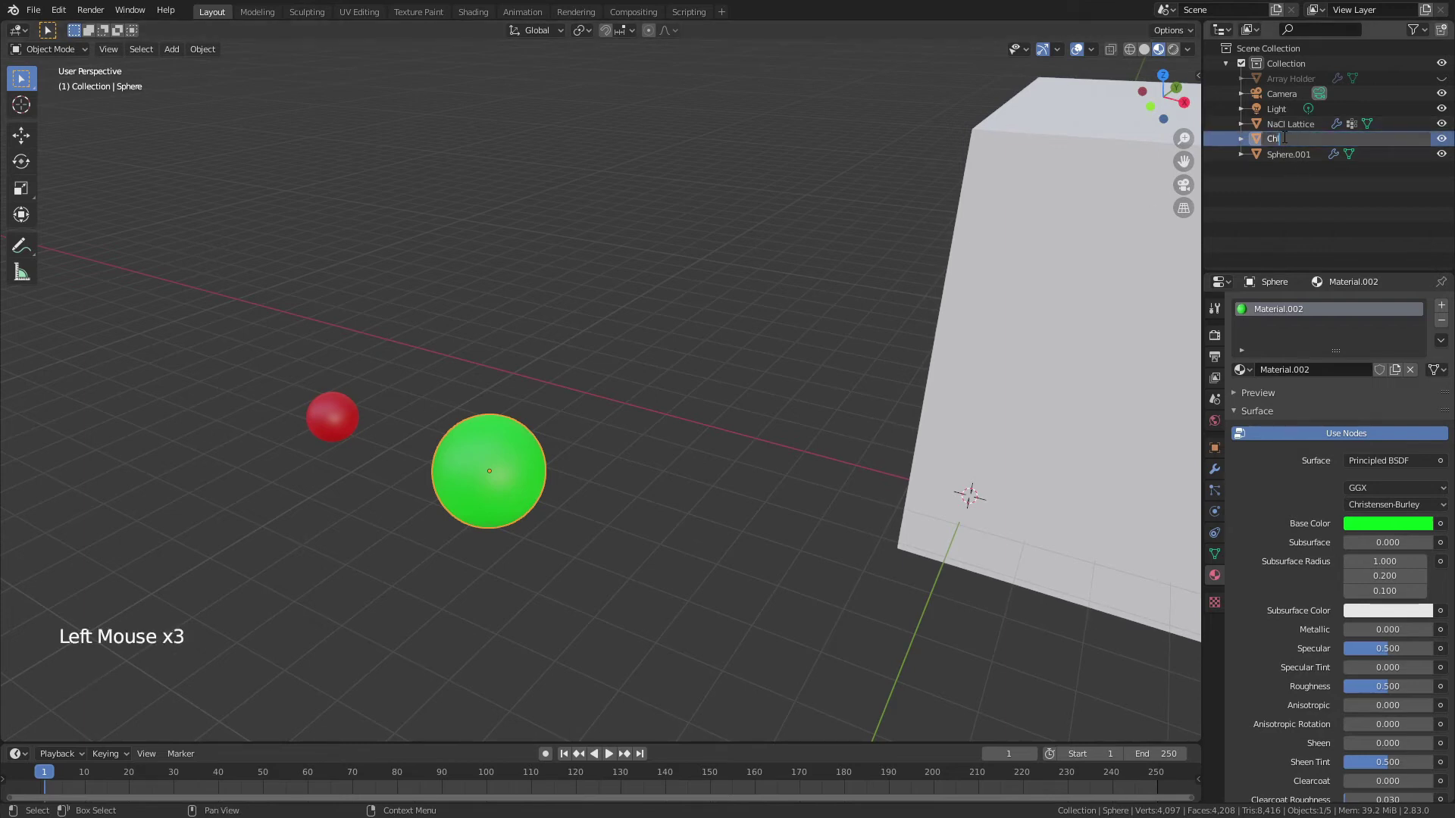
text(lorine Atom)
key(Return)
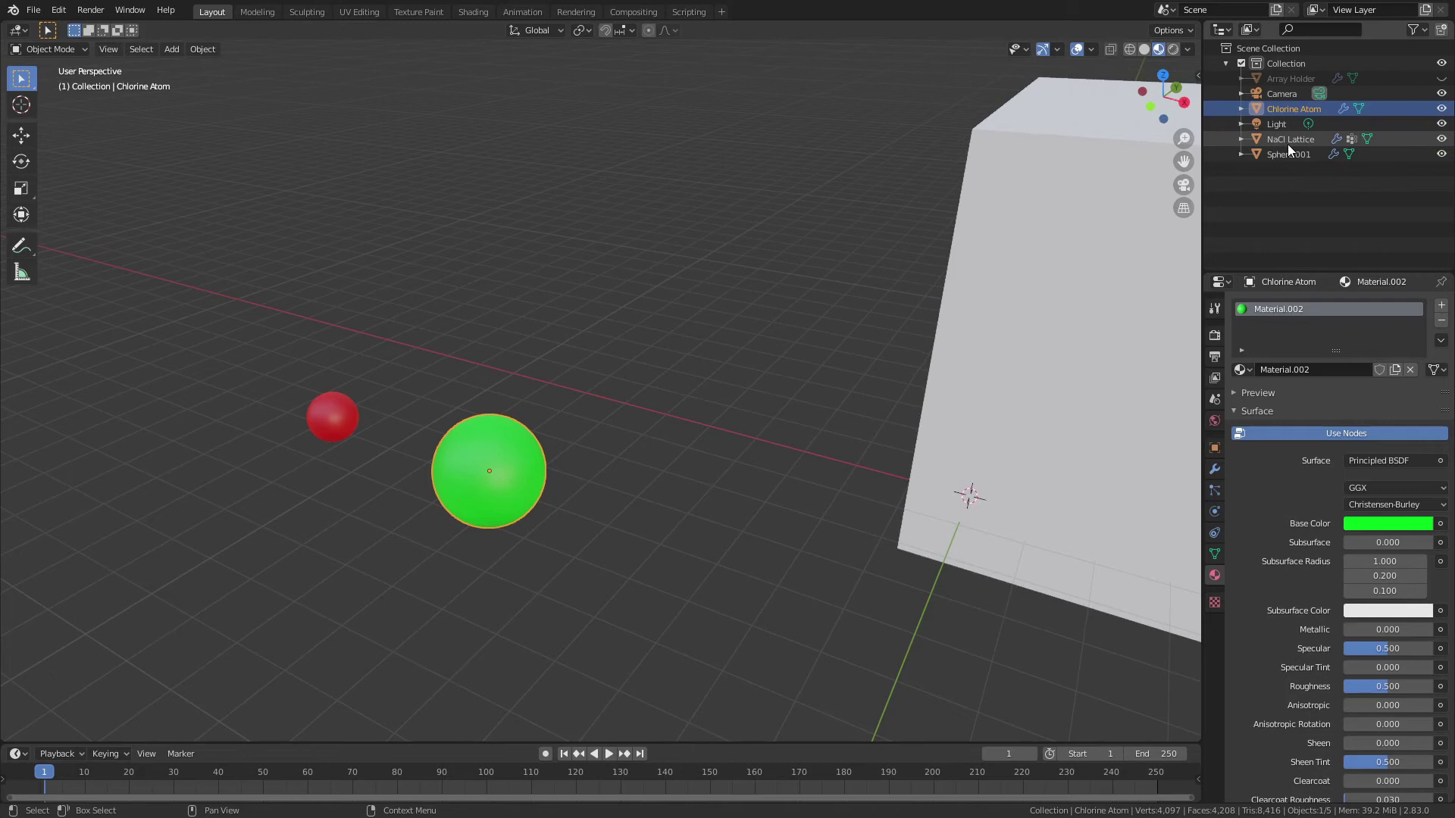
- Rename the red sphere Sphere.001 to 'Sodium Atom' and enter its Edit Mode
click(1289, 153)
double_click(1289, 153)
text(Soidum)
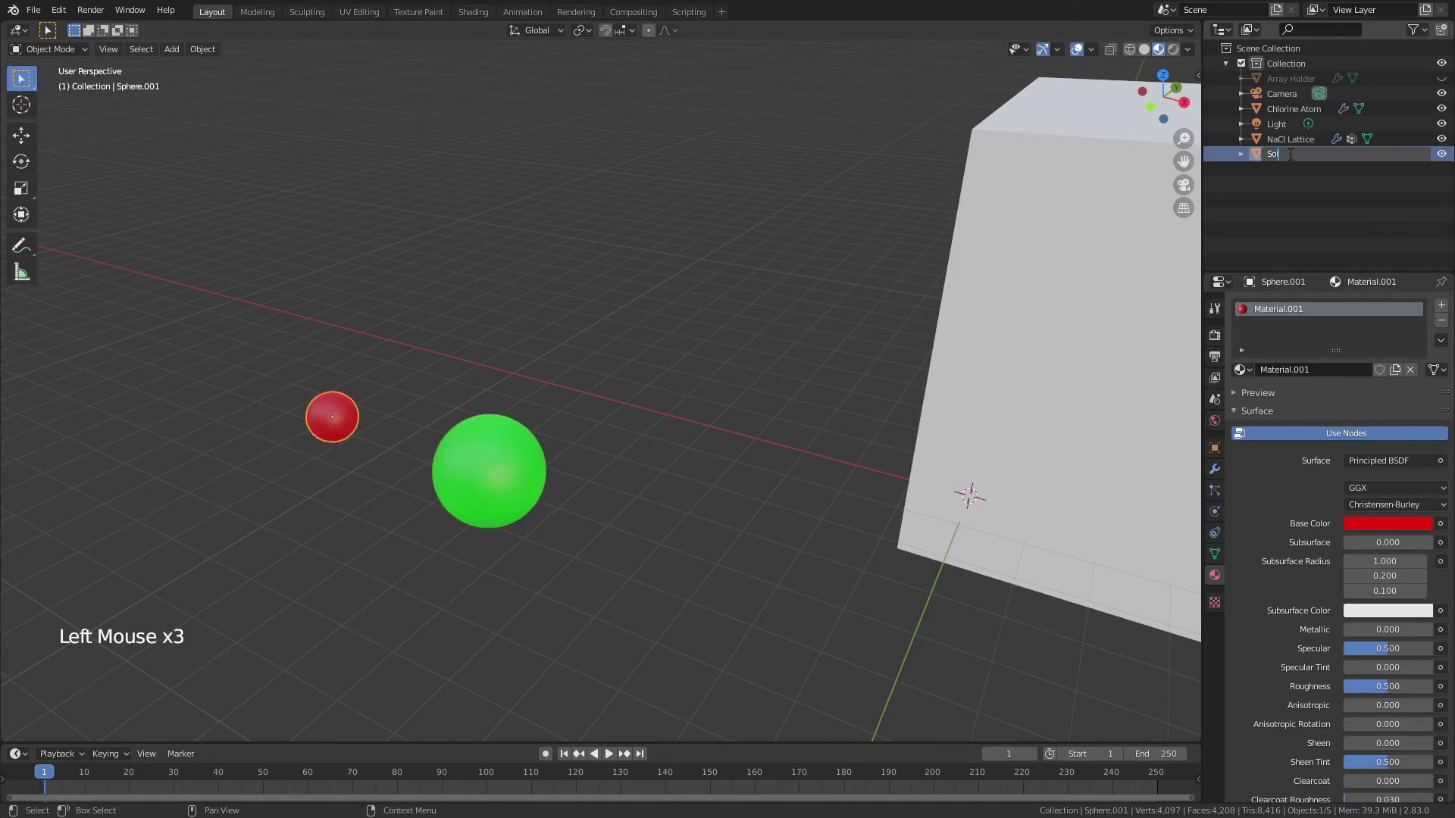
key(BackSpace)
key(BackSpace)
key(BackSpace)
key(BackSpace)
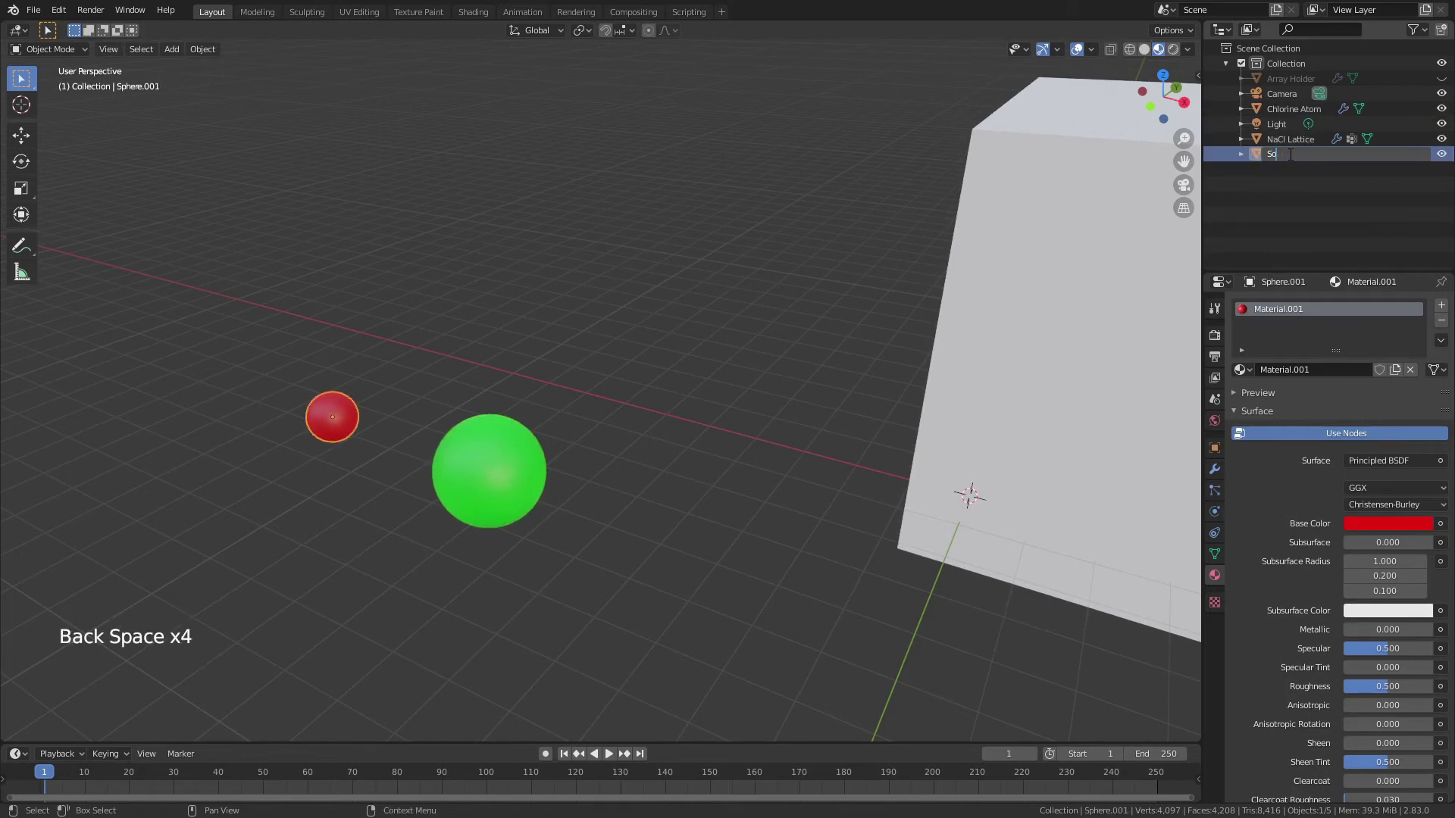
text(dium Atom)
key(Return)
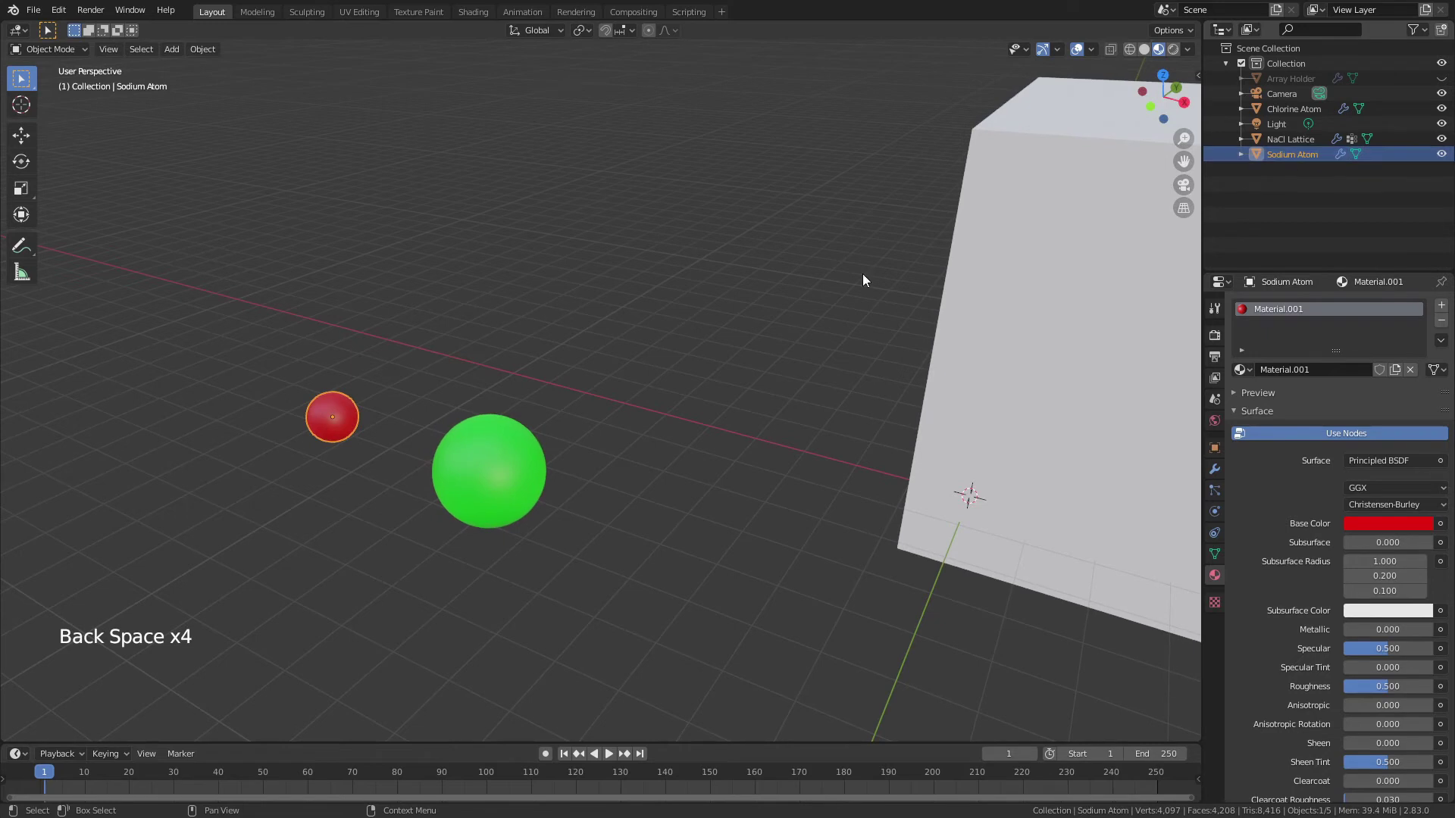
key(Tab)
shift+middle_drag(860, 385, 633, 357)
- Exit the sphere's Edit Mode, select the NaCl Lattice cube and deselect all its vertices in Edit Mode
click(851, 380)
key(Tab)
click(701, 371)
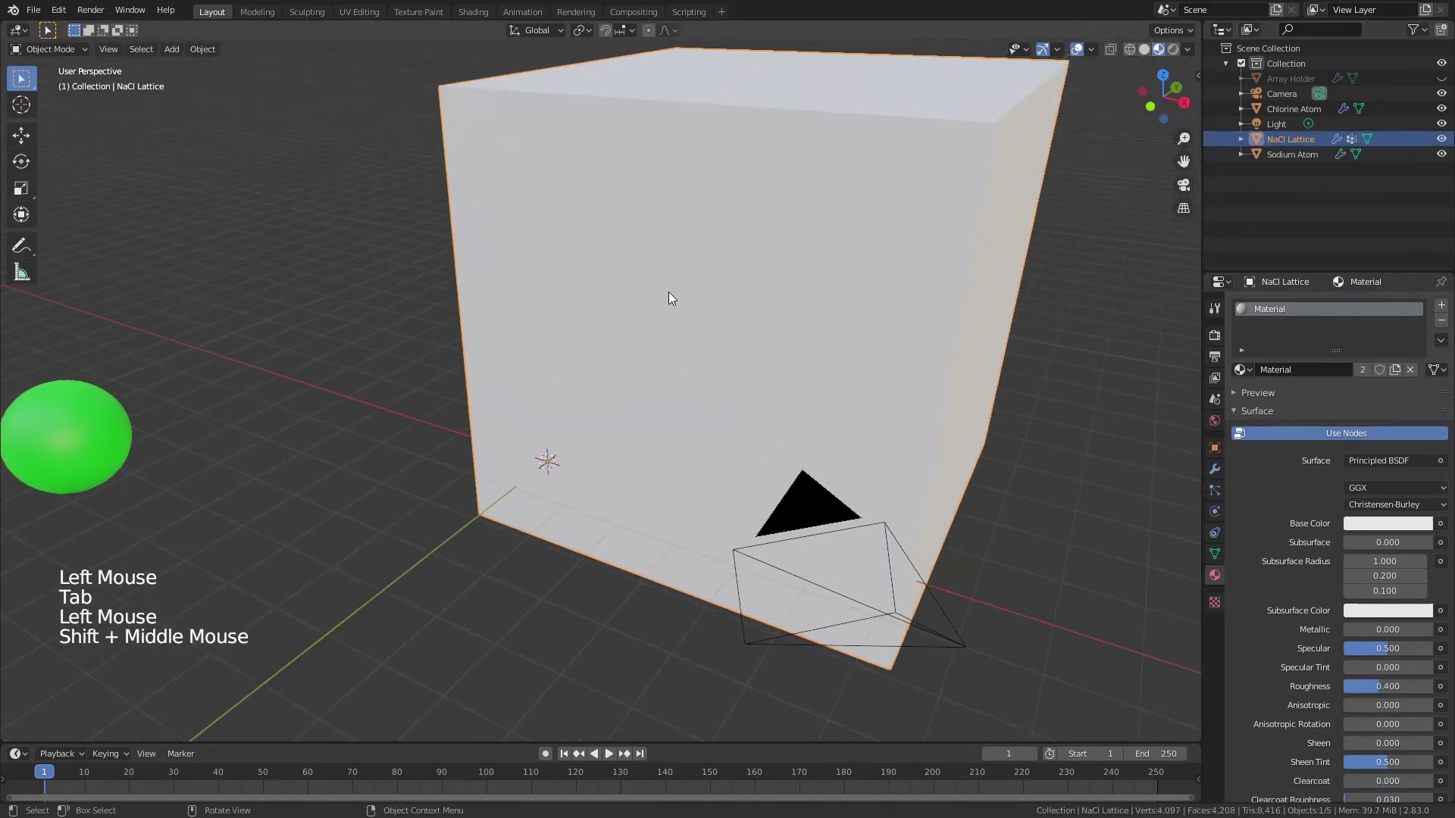
key(Tab)
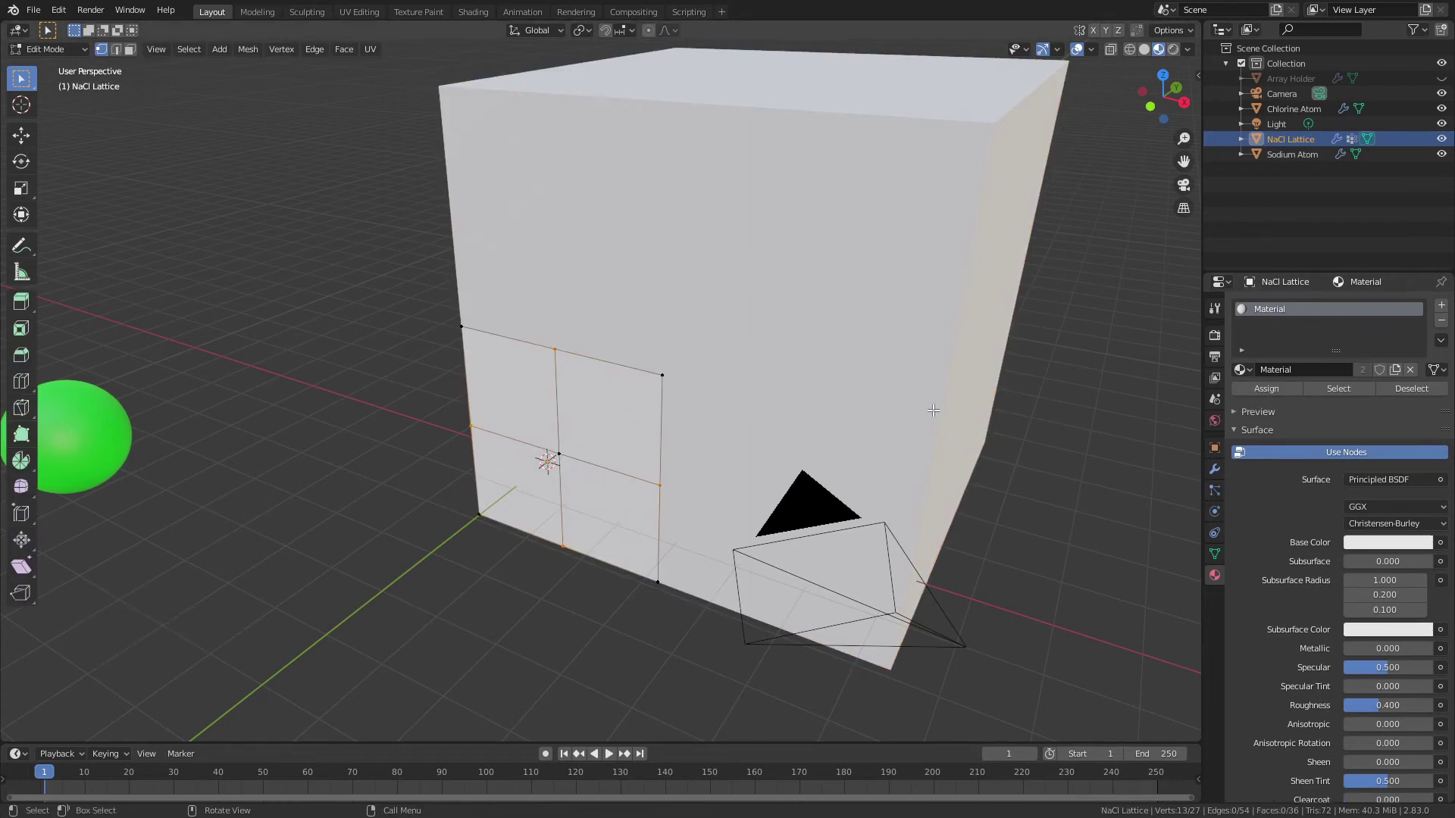
key(alt+a)
key(Tab)
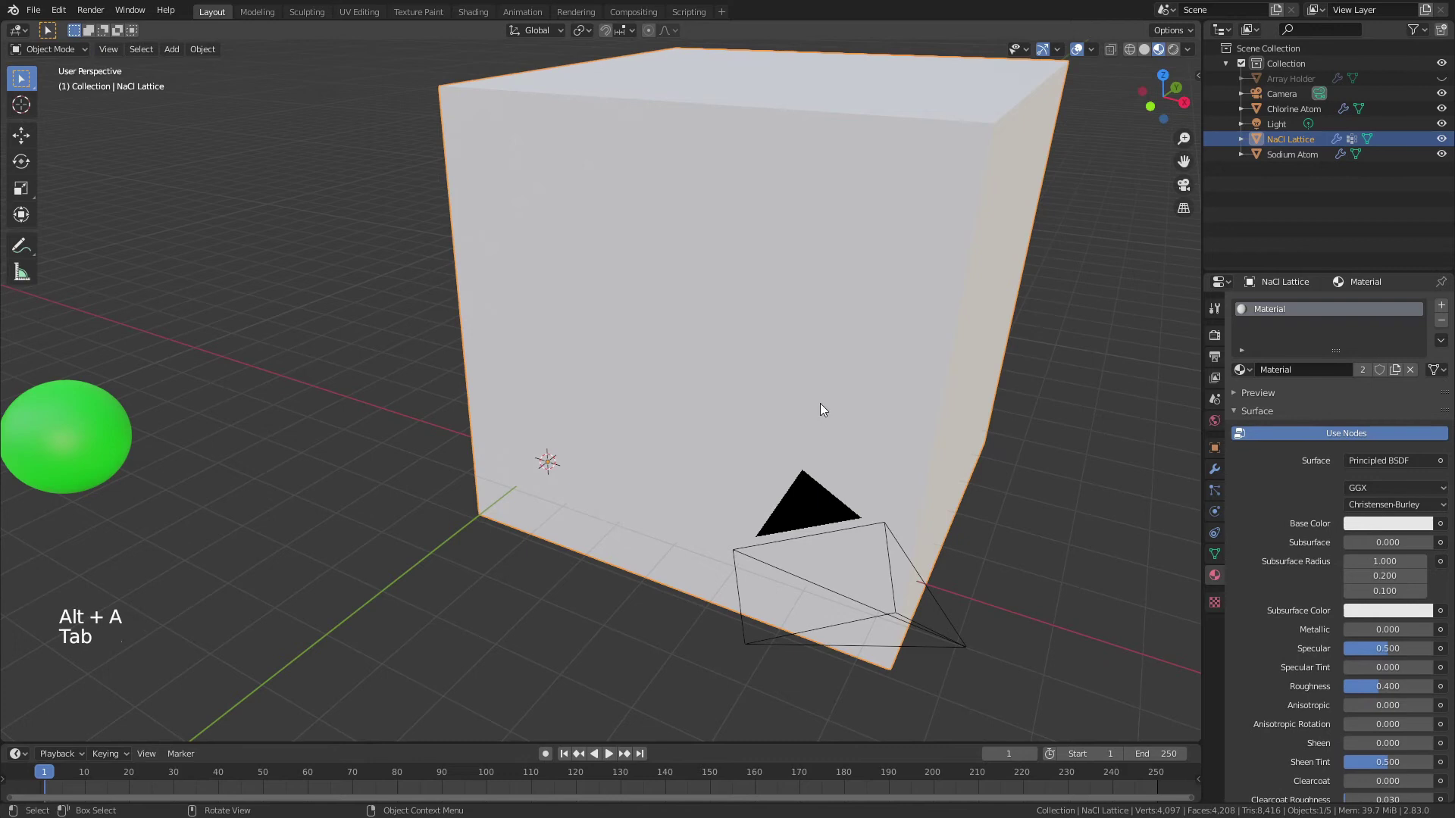
- Add a particle system to the lattice named 'Sodium Atoms'
click(1216, 491)
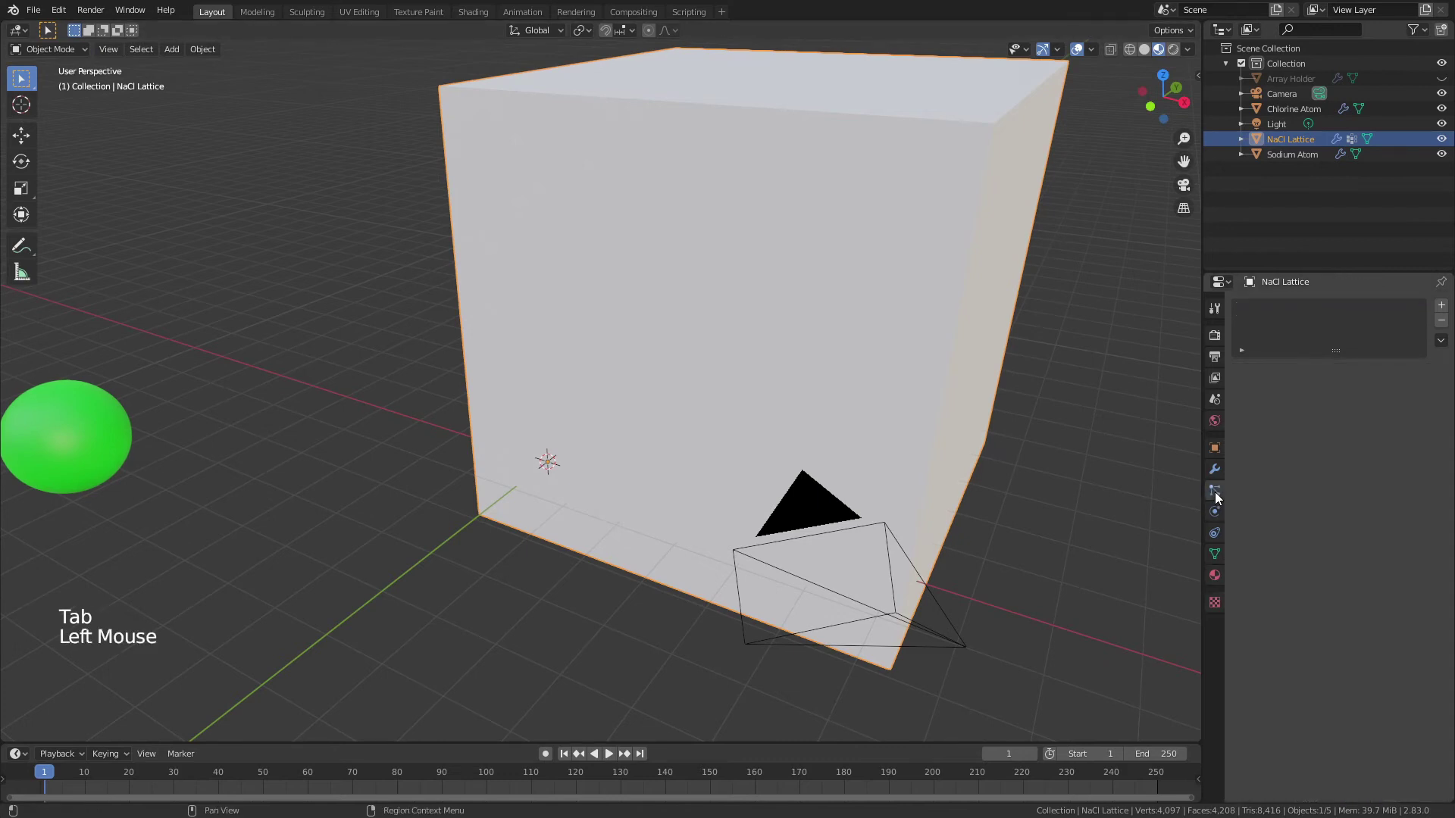
click(1441, 305)
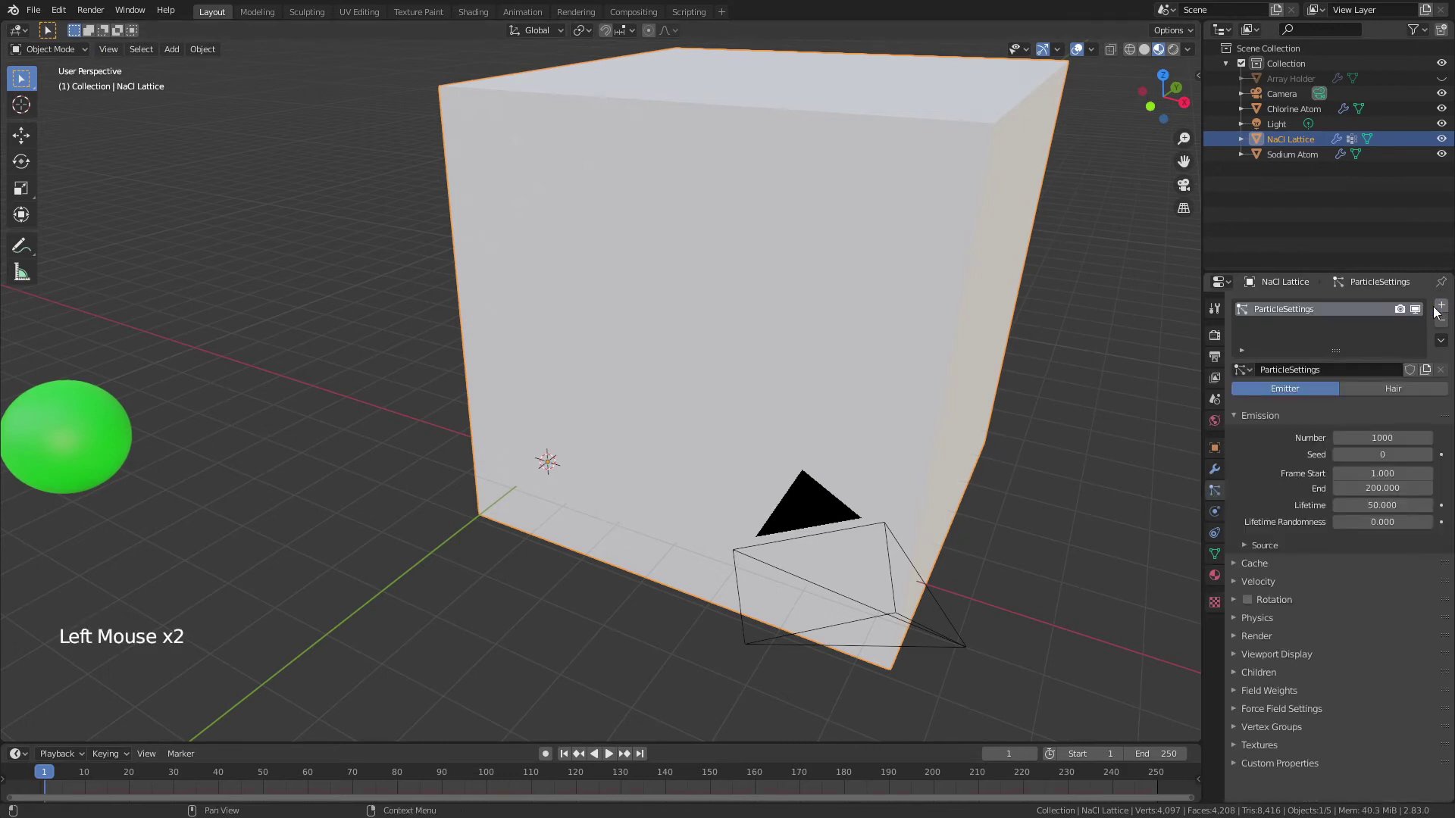
double_click(1268, 310)
text(Sod)
key(BackSpace)
key(BackSpace)
key(BackSpace)
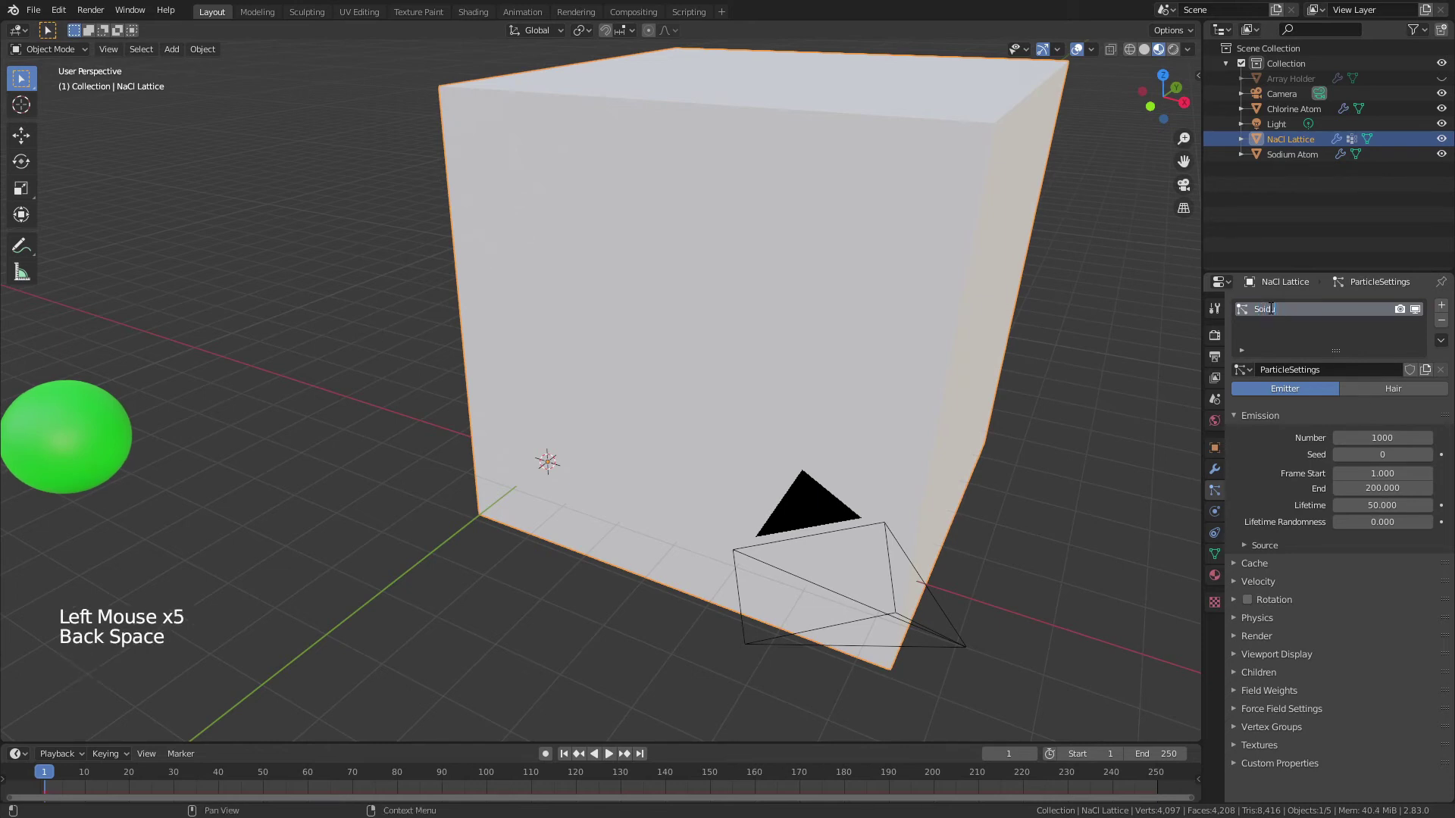
text(Atoms)
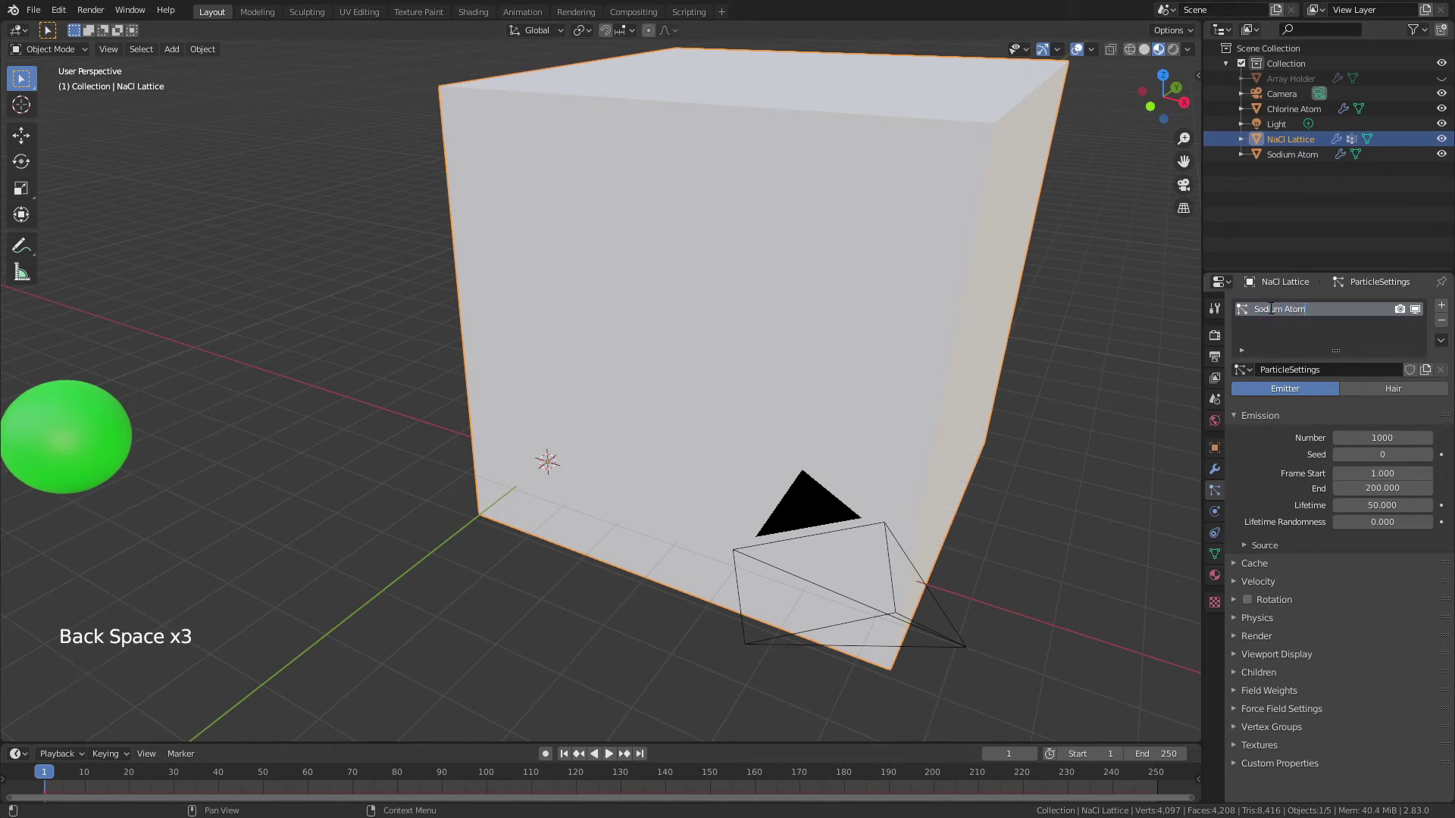
key(Return)
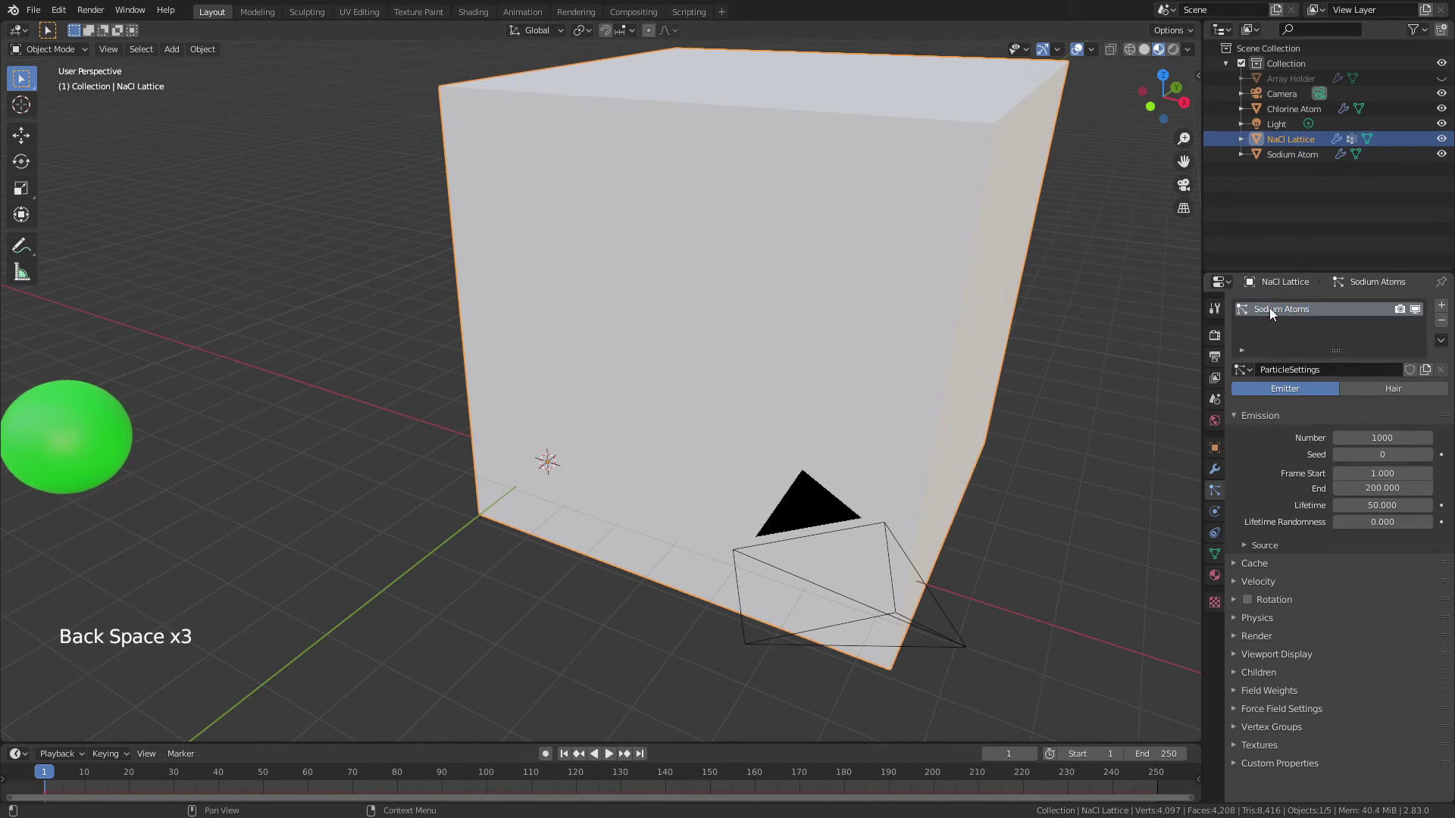
- Make it a Hair system emitting from Verts, using the modifier stack, without random order
click(1368, 388)
click(1247, 526)
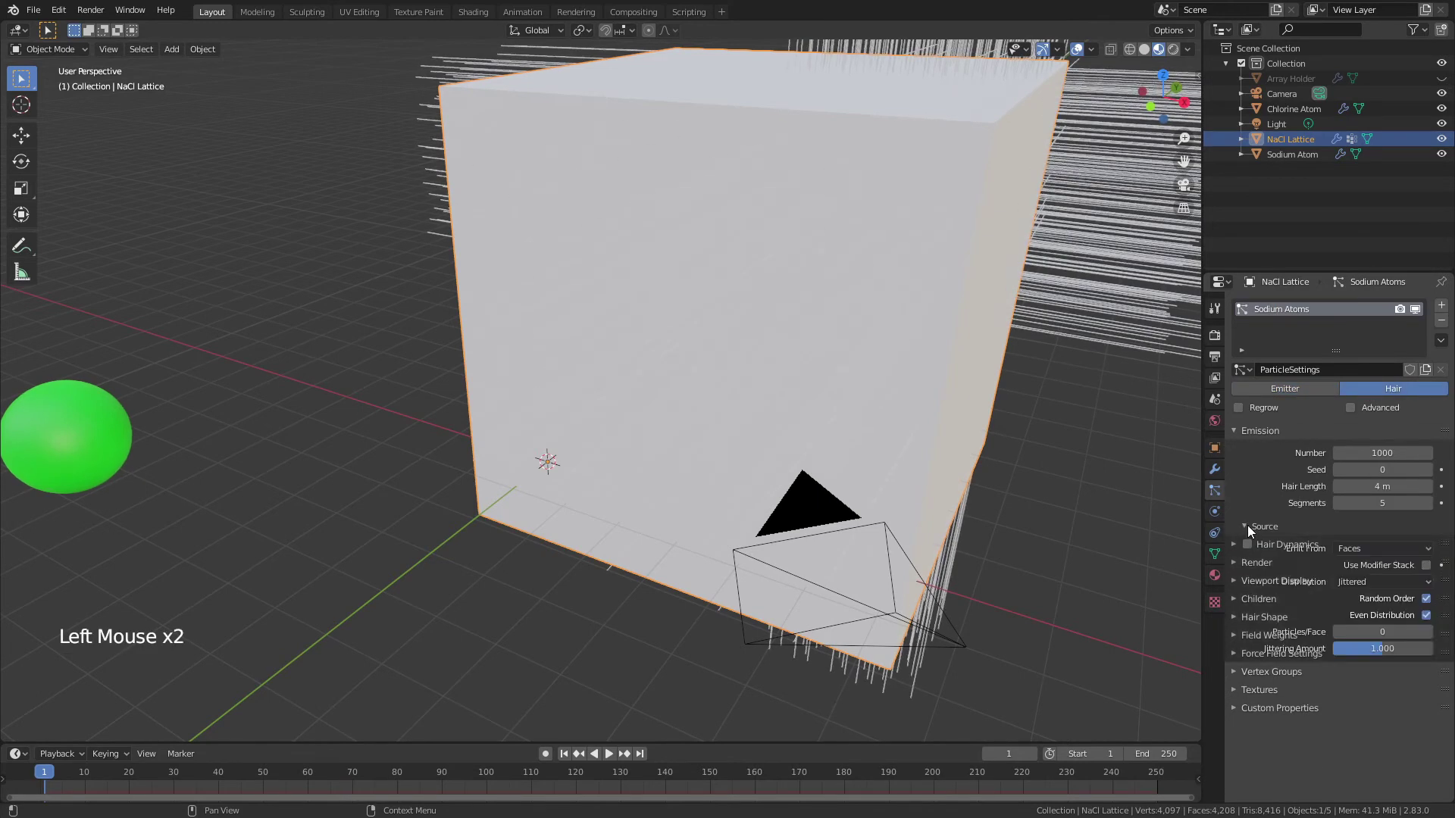
click(1384, 553)
click(1373, 566)
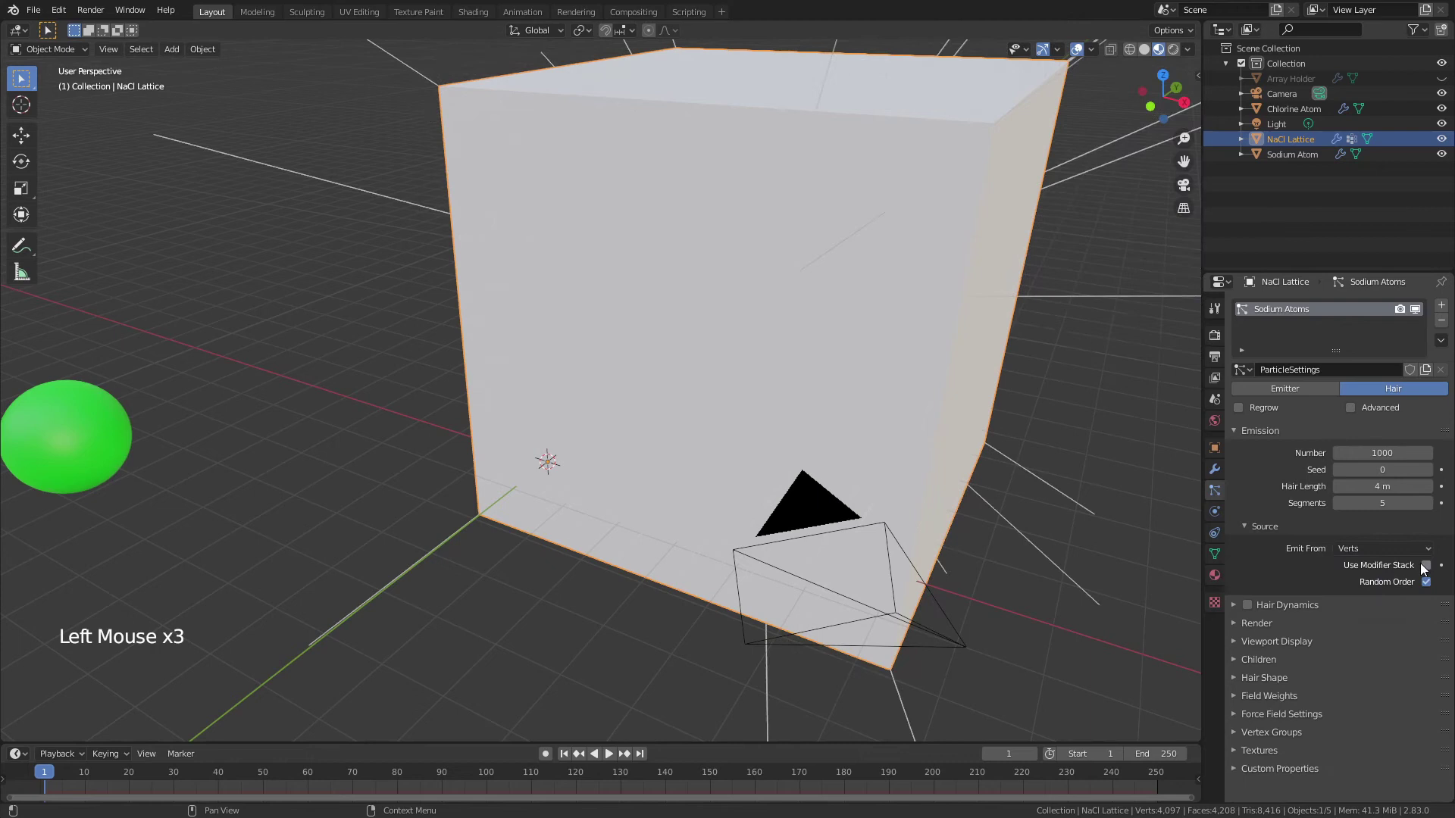
click(1426, 565)
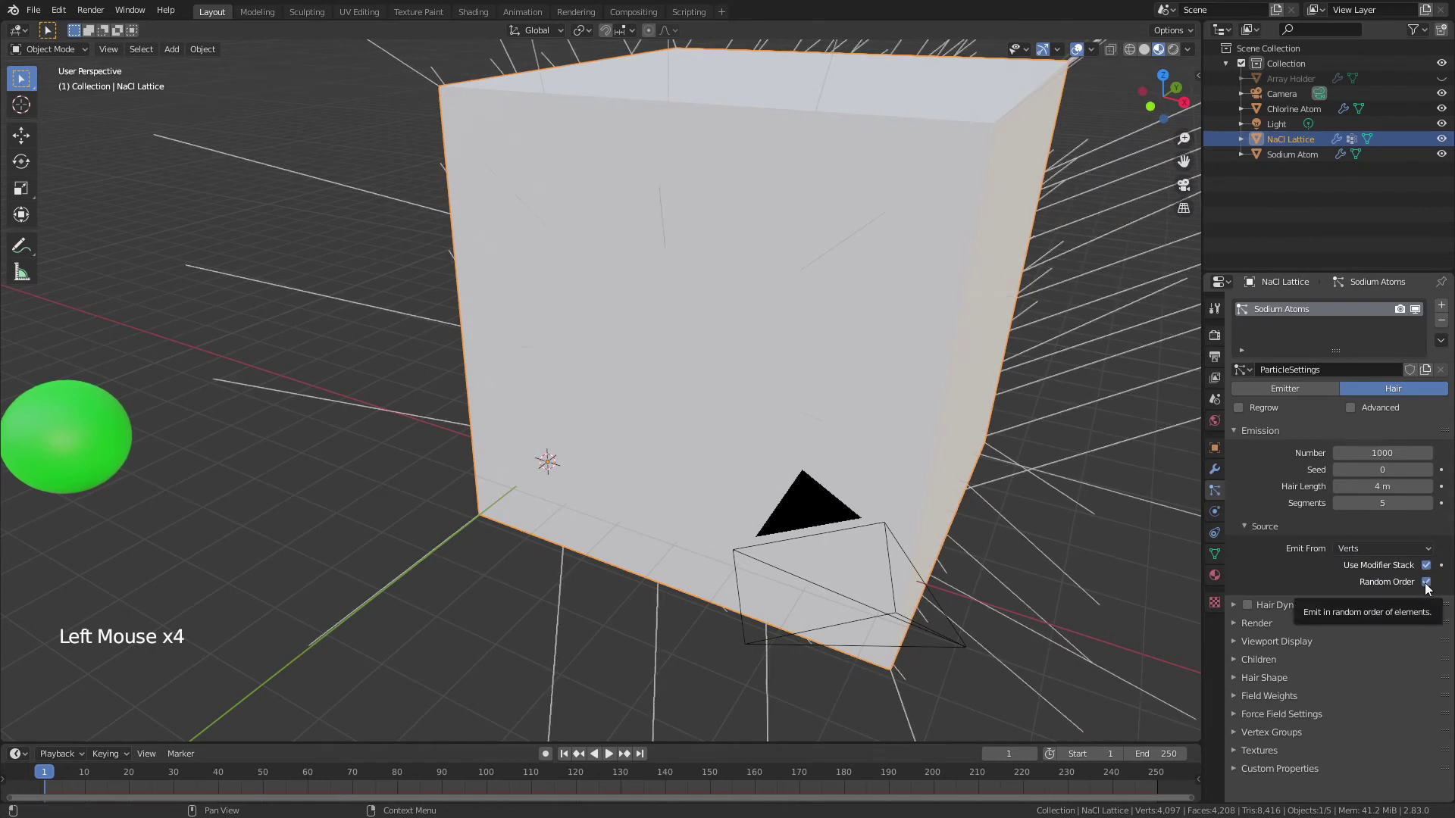
click(1426, 582)
- Render the particles as Object, using the Sodium Atom sphere
click(1235, 624)
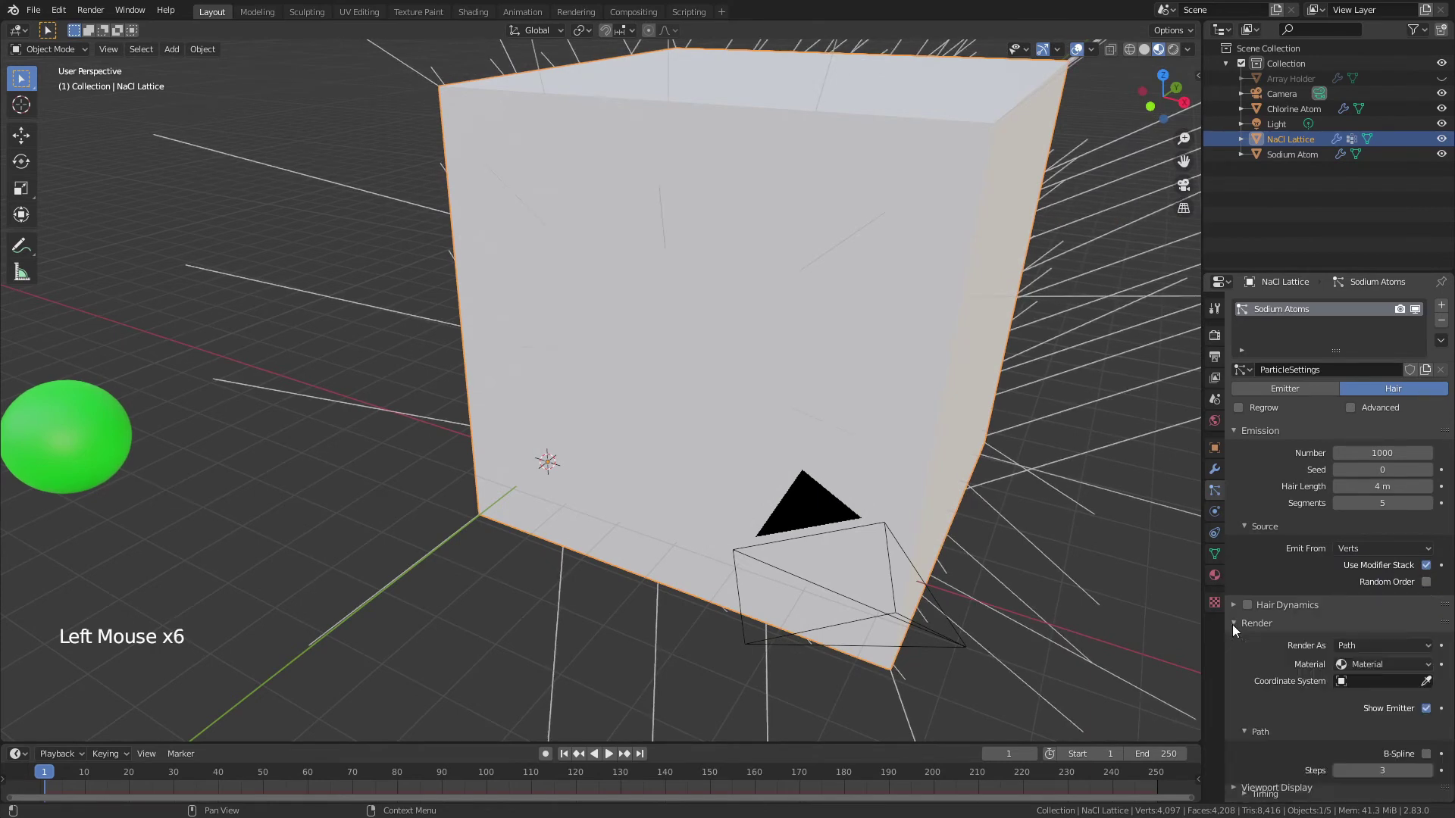
click(1367, 645)
click(1342, 694)
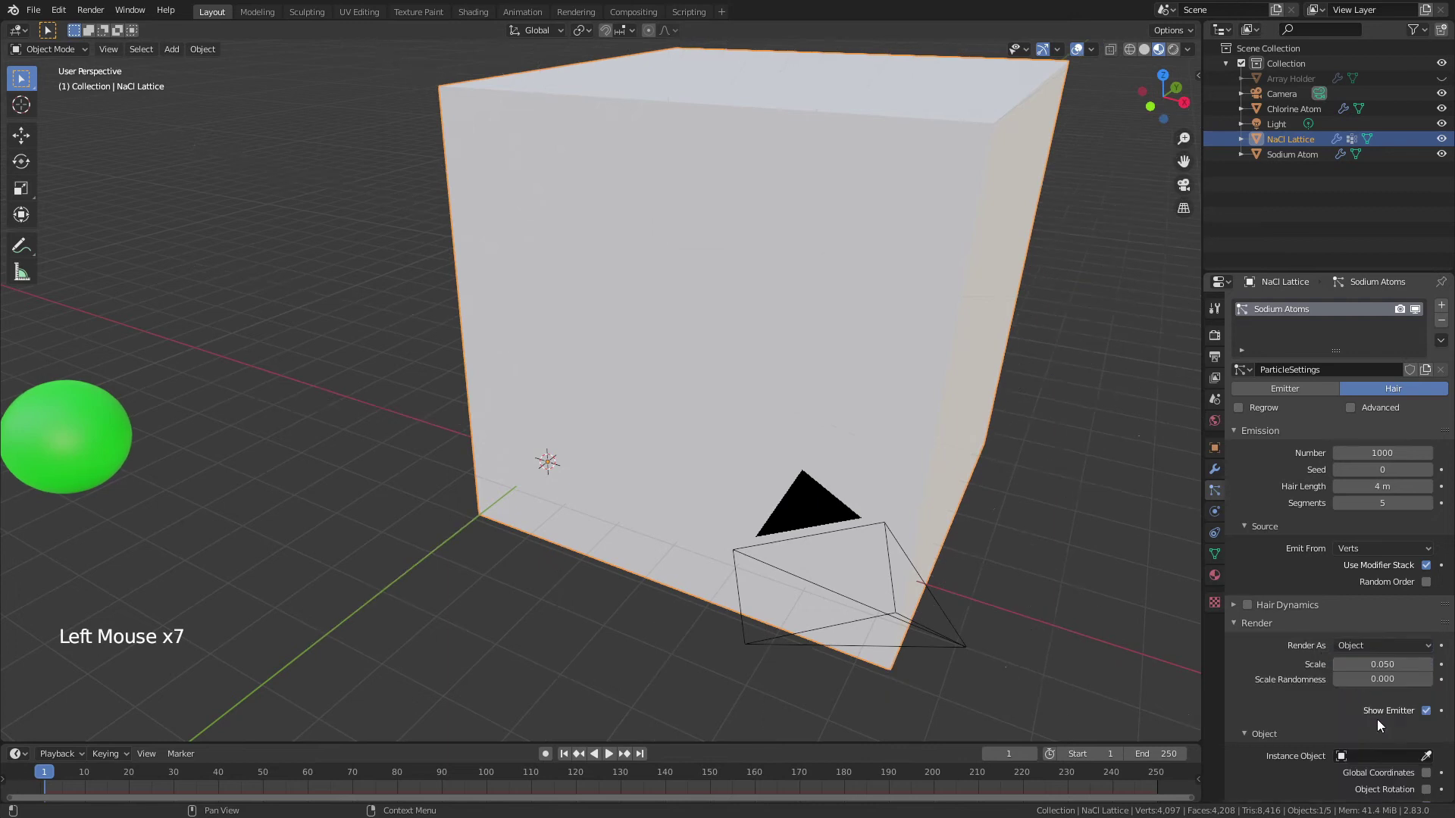
click(1373, 754)
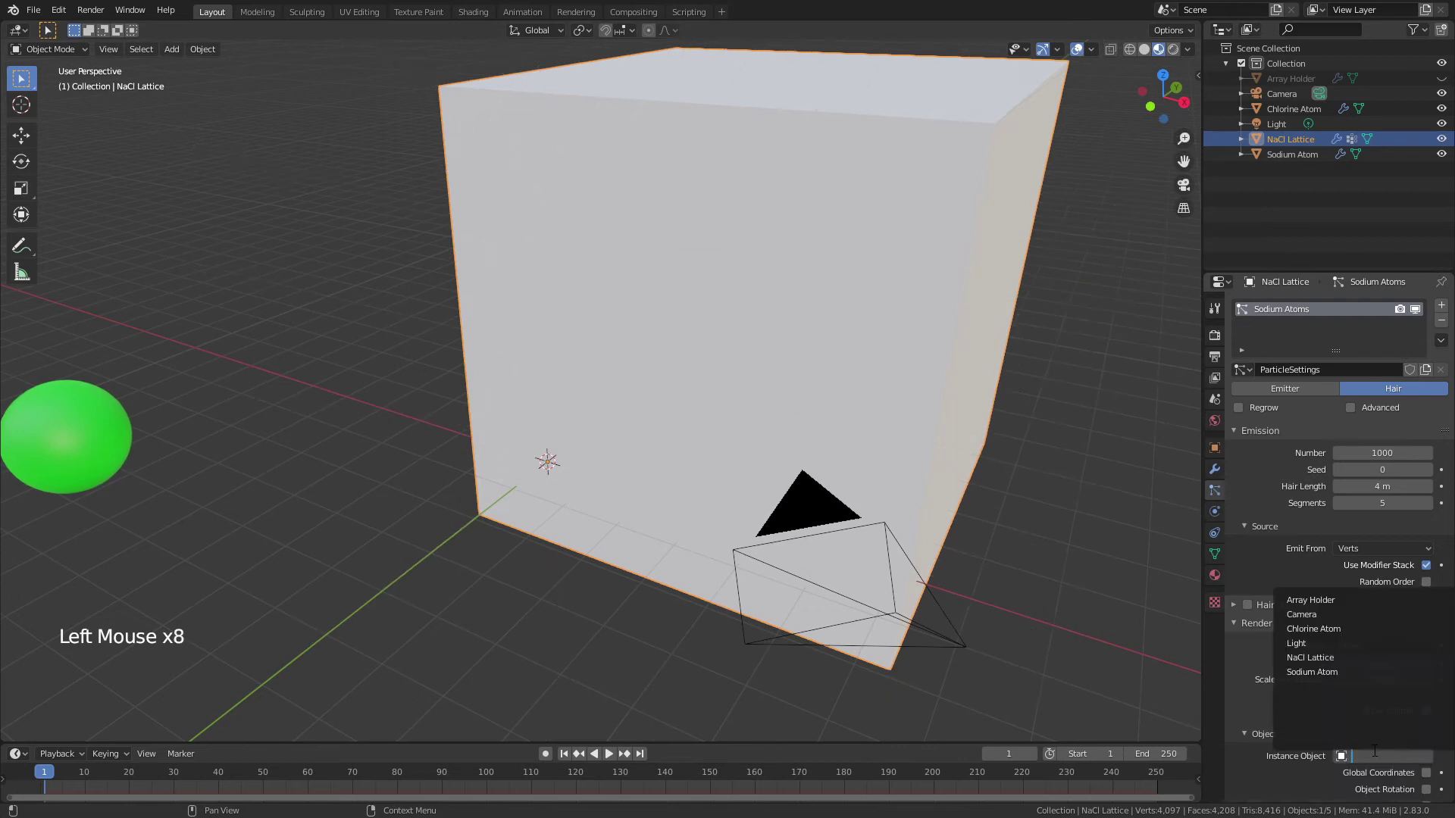
click(1322, 671)
middle_drag(616, 202, 654, 221)
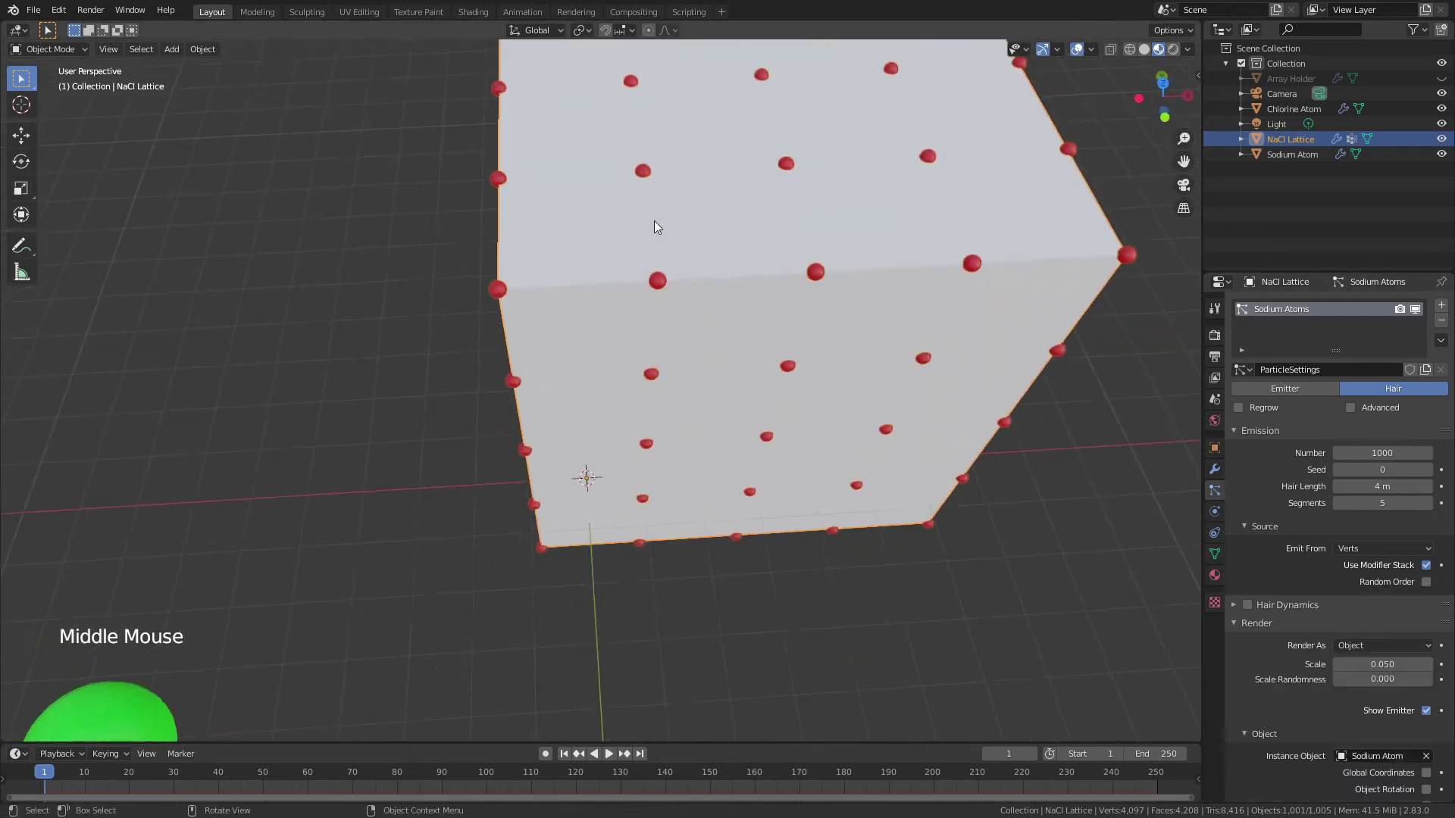
scroll(811, 315, down, 2)
shift+middle_drag(811, 315, 775, 356)
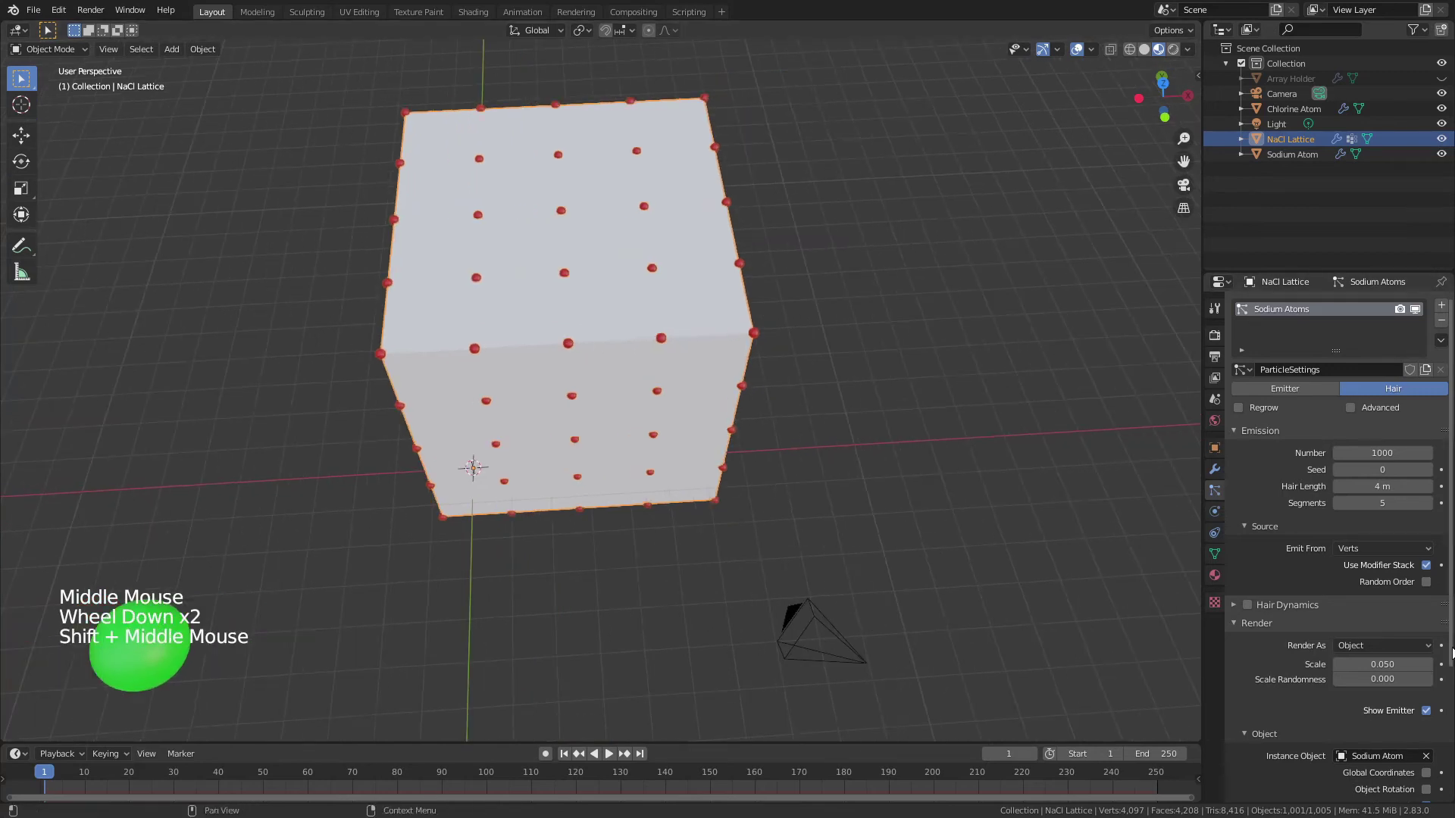
click(1230, 622)
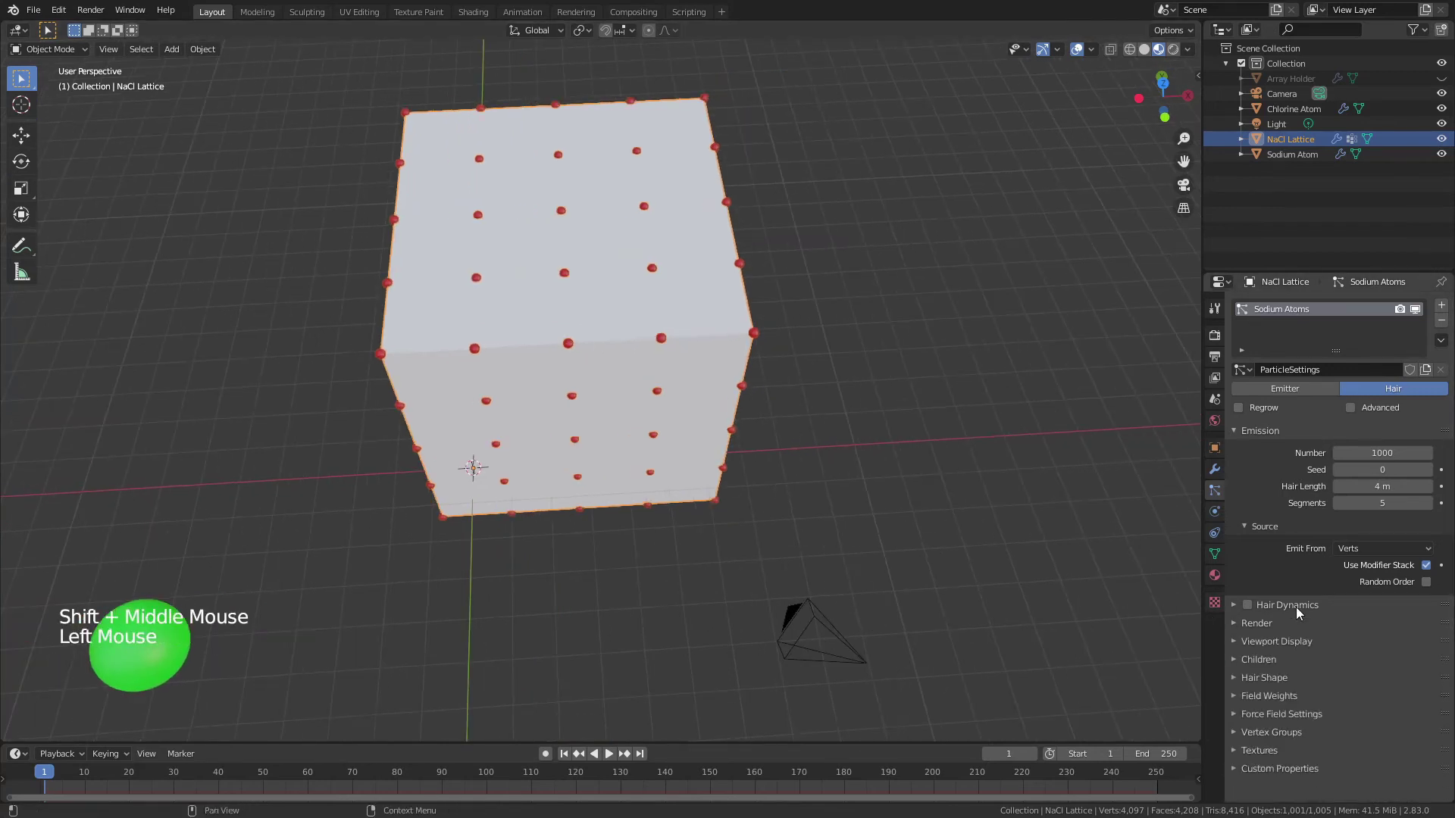
scroll(1231, 716, down, 7)
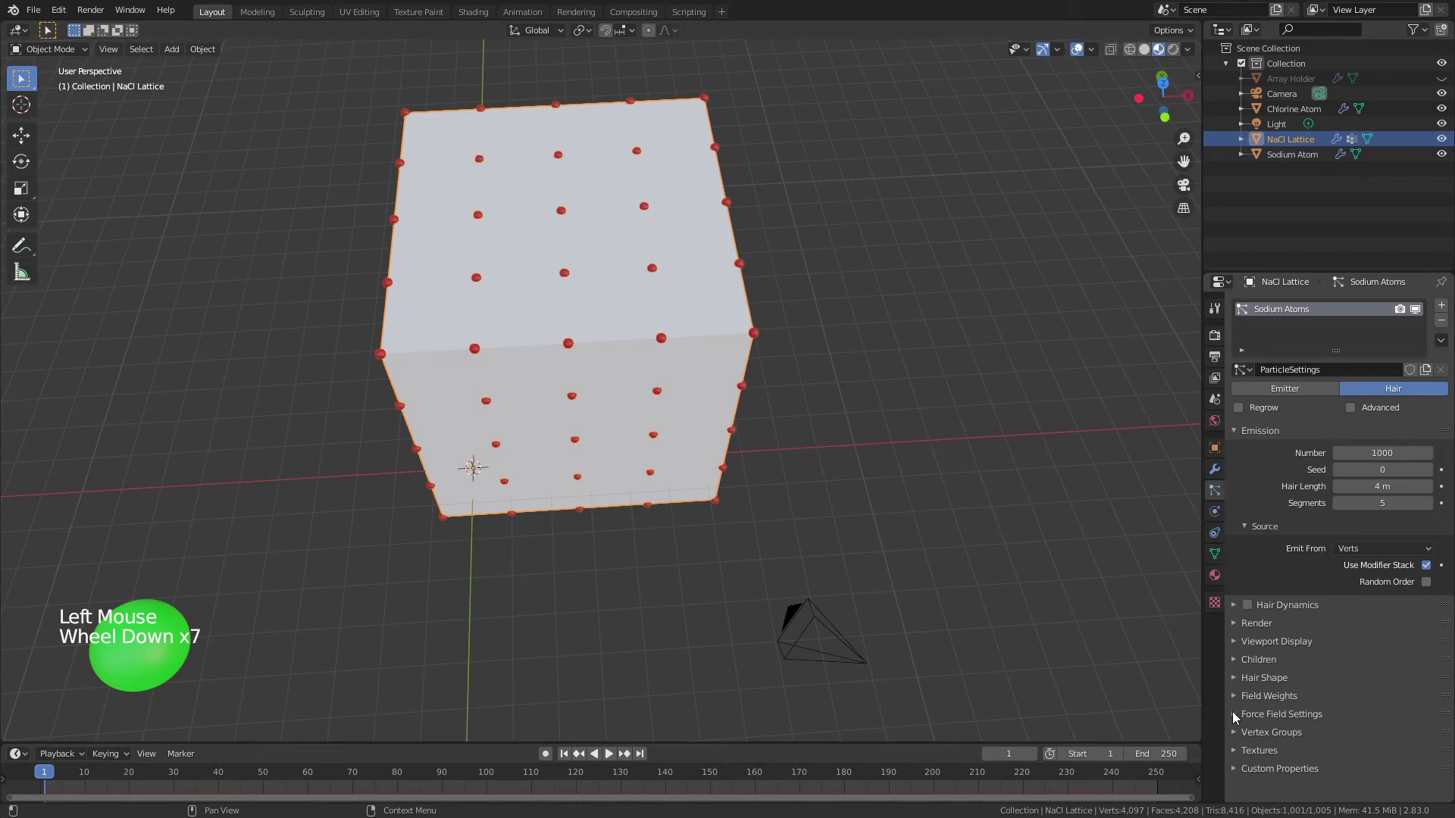
- Limit particle density to the Sodium Atoms vertex group
click(1233, 732)
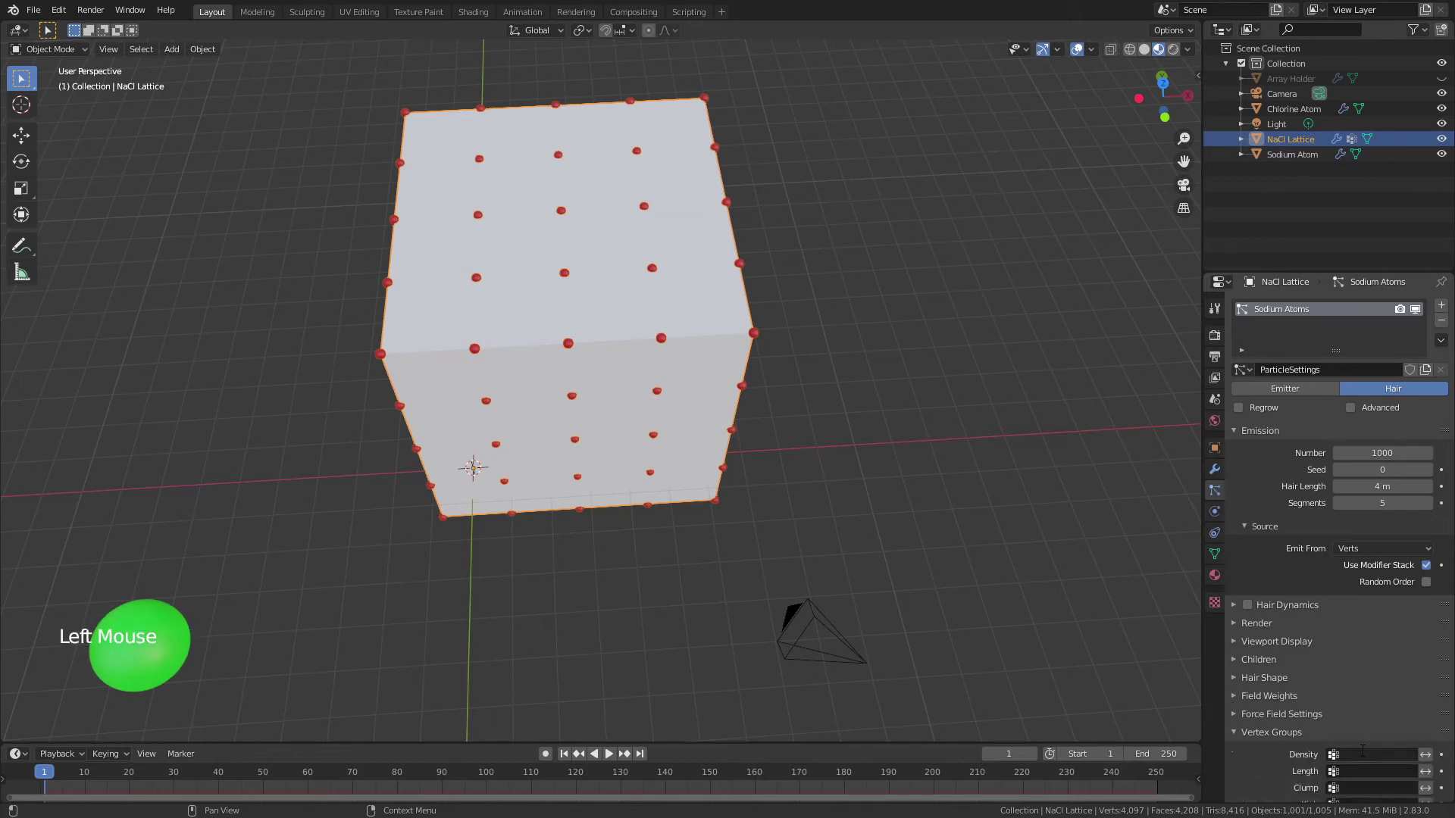
click(1362, 753)
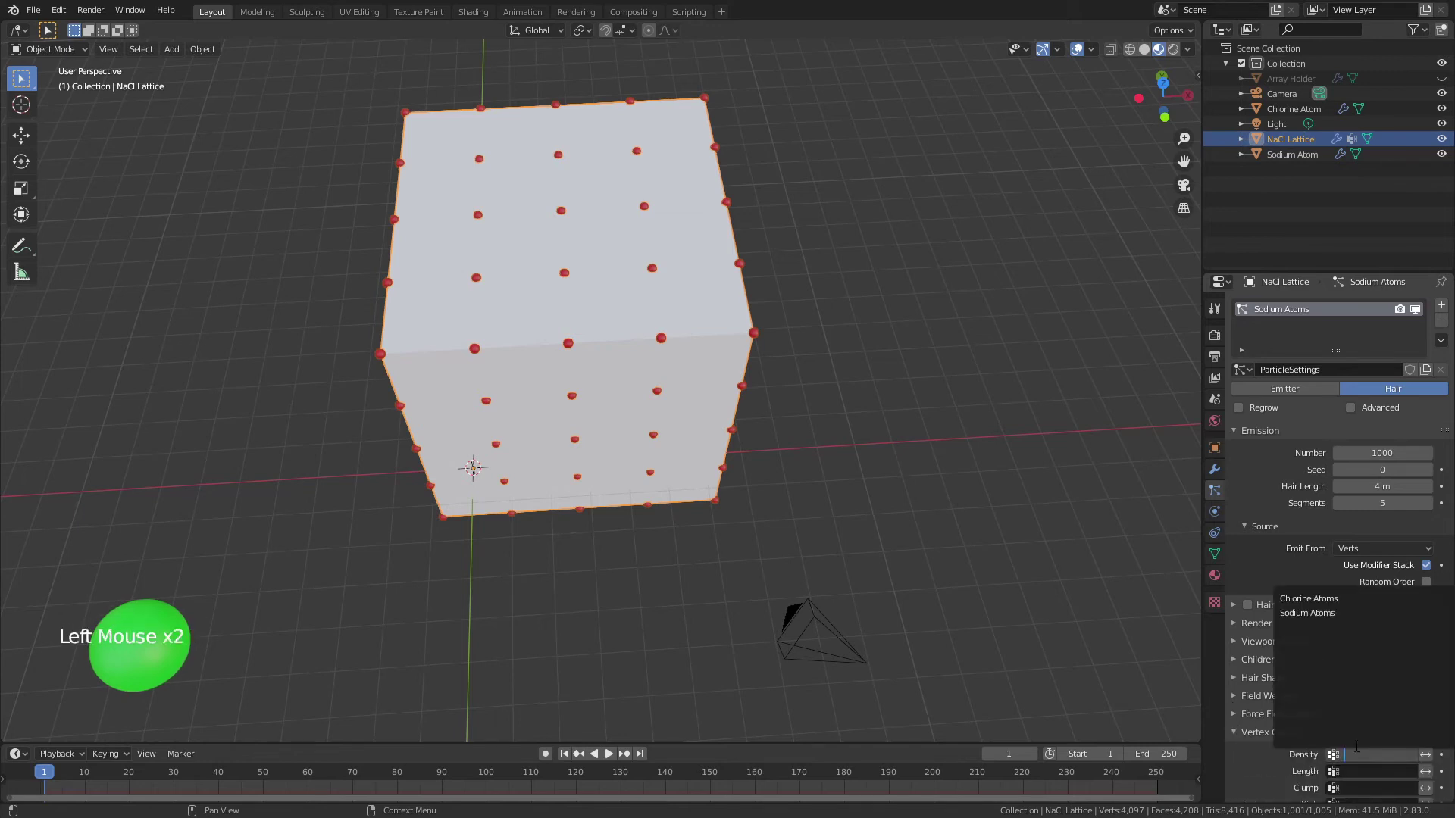
click(1307, 614)
middle_drag(888, 470, 825, 422)
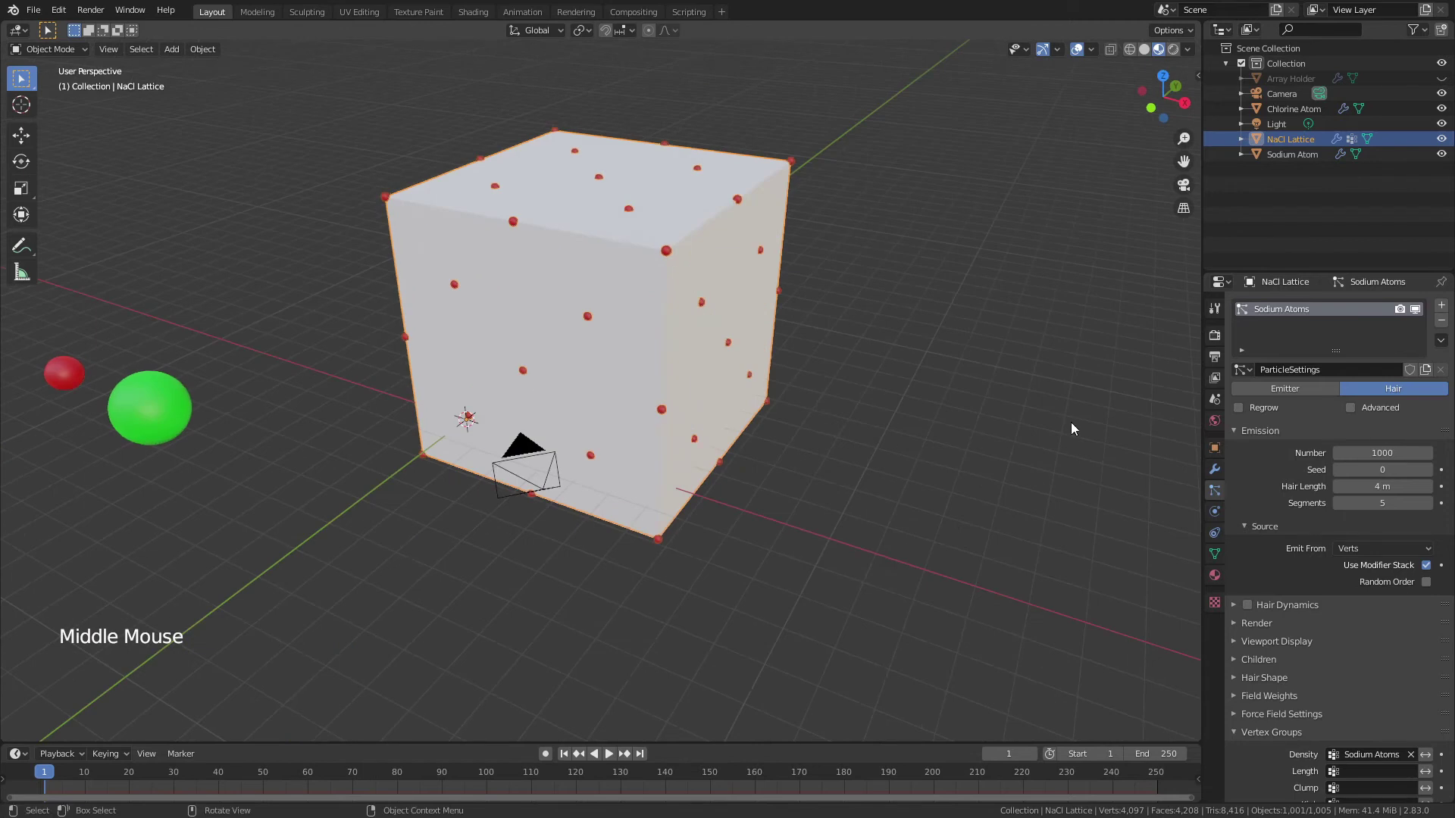
- Switch the viewport to wireframe shading and inspect the lattice
key(z)
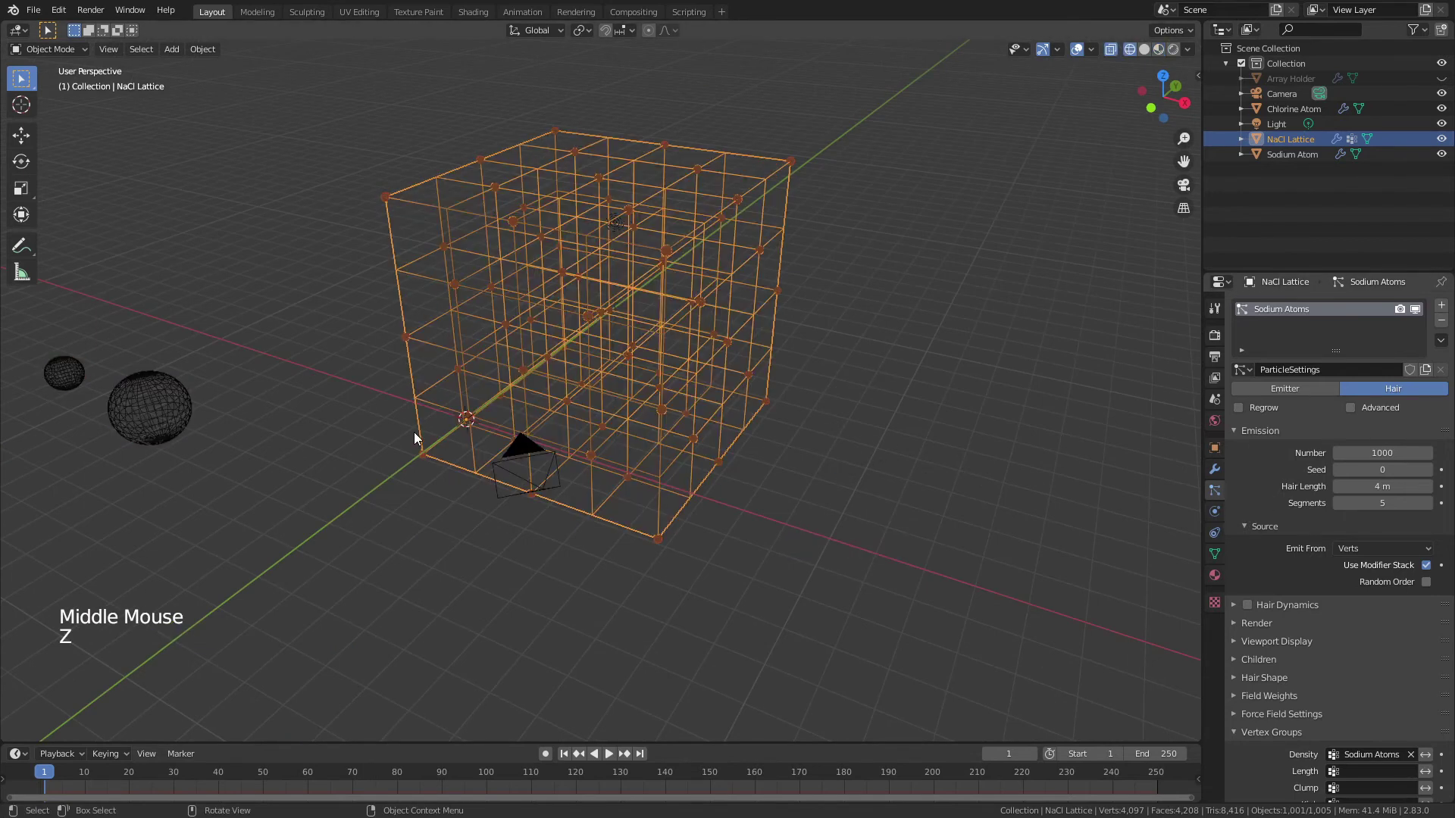
click(794, 509)
scroll(758, 493, up, 4)
middle_drag(734, 484, 555, 425)
shift+middle_drag(388, 363, 458, 520)
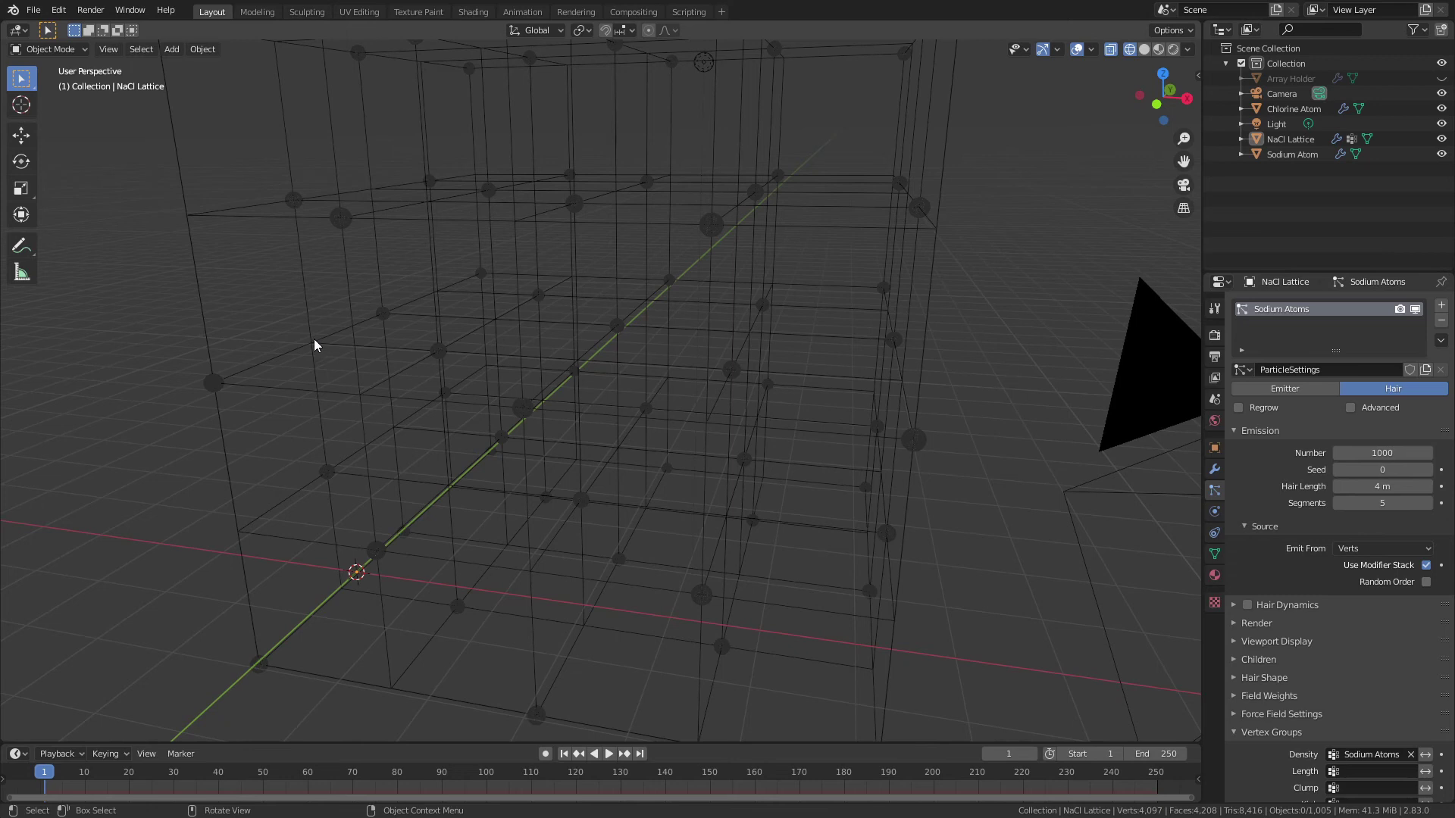
- Add a second particle system to the lattice named 'Chlorine Atoms'
click(1441, 304)
double_click(1303, 326)
text(Ch)
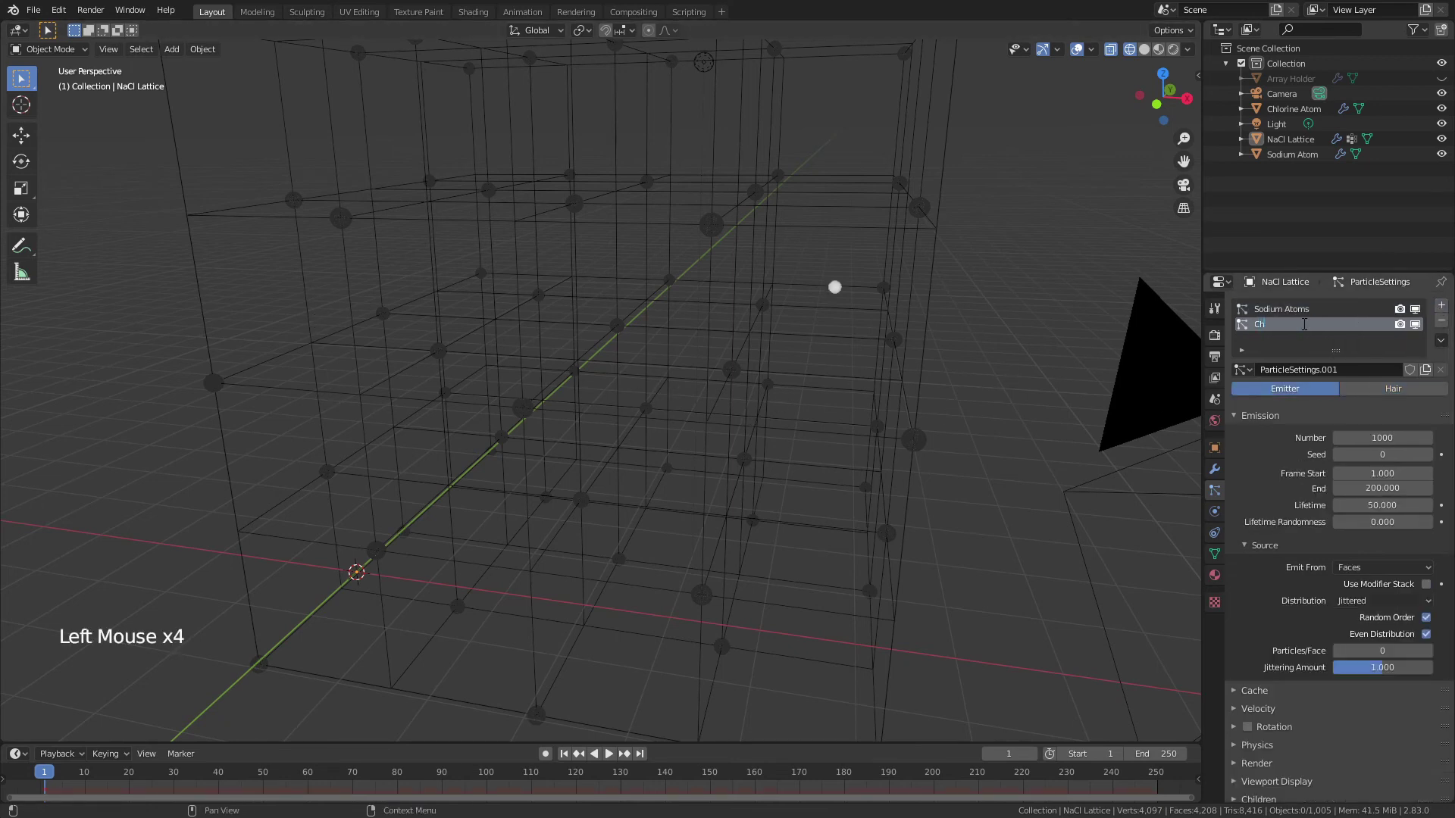
text(lorine Atoms)
key(Return)
- Make it a Hair system emitting from Verts, using the modifier stack, without random order
click(1381, 391)
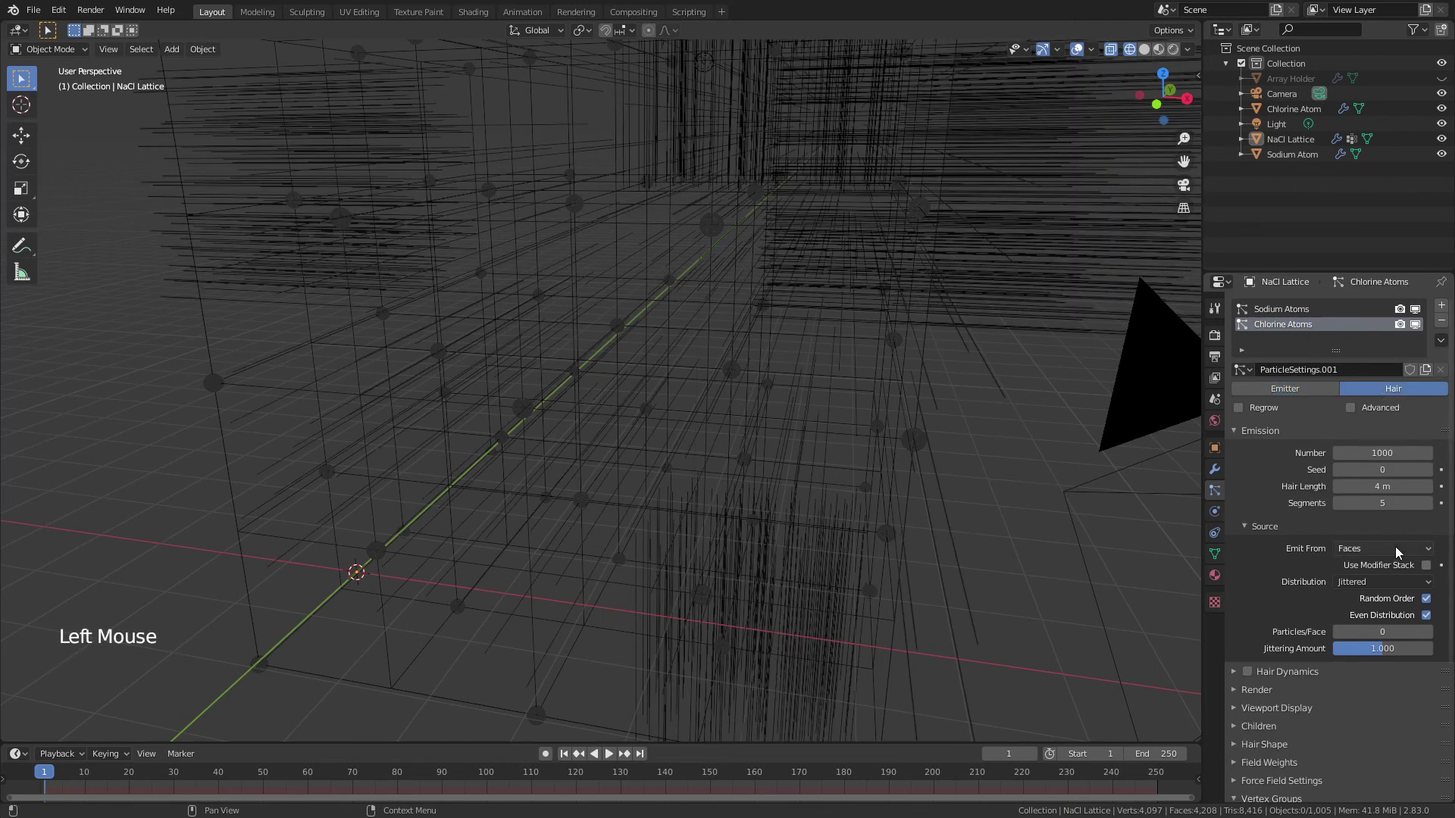
click(1395, 547)
click(1385, 569)
click(1426, 566)
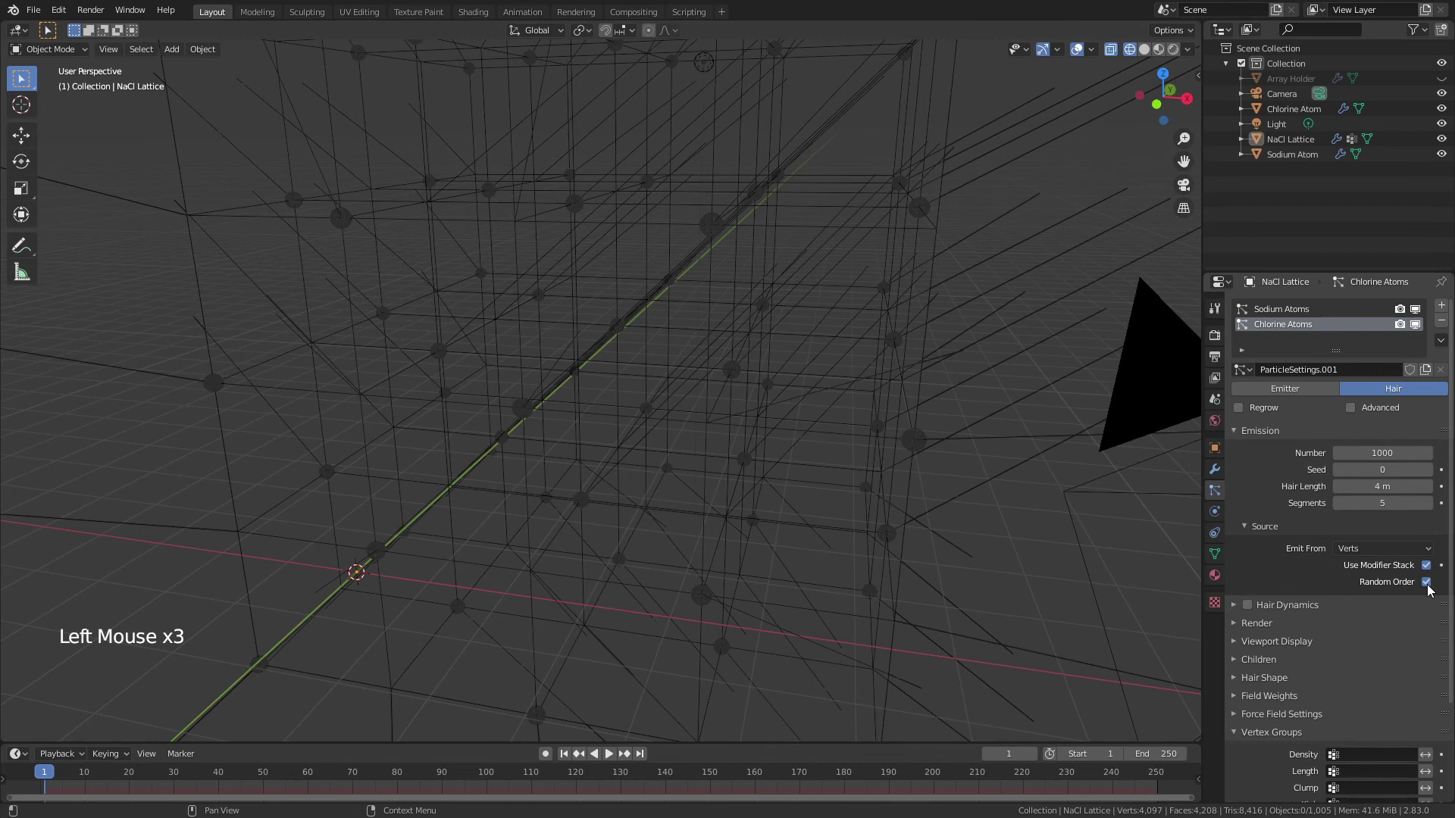
click(1426, 582)
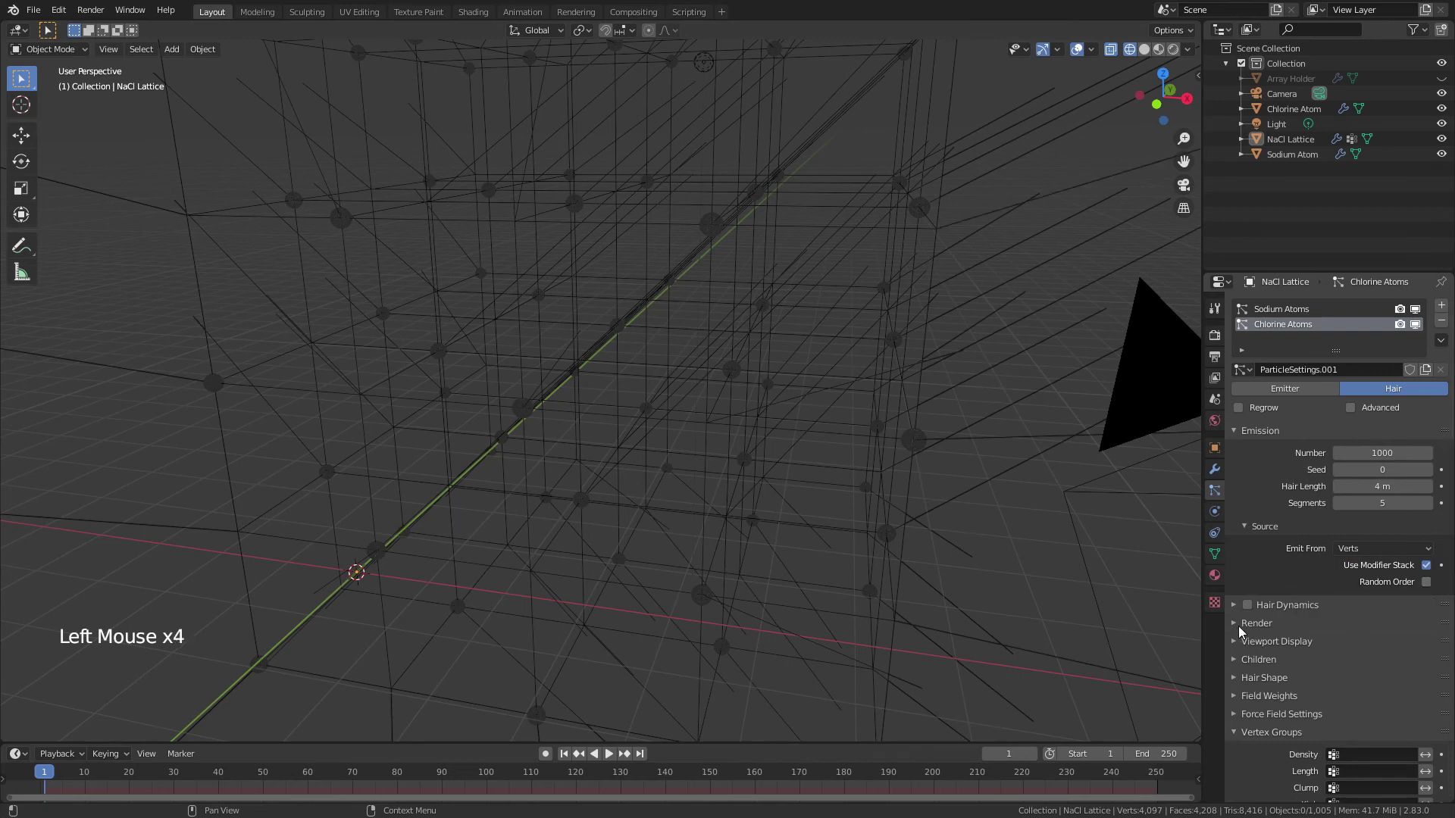
- Render the particles as Object, using the Chlorine Atom sphere
click(1238, 626)
click(1362, 640)
click(1362, 645)
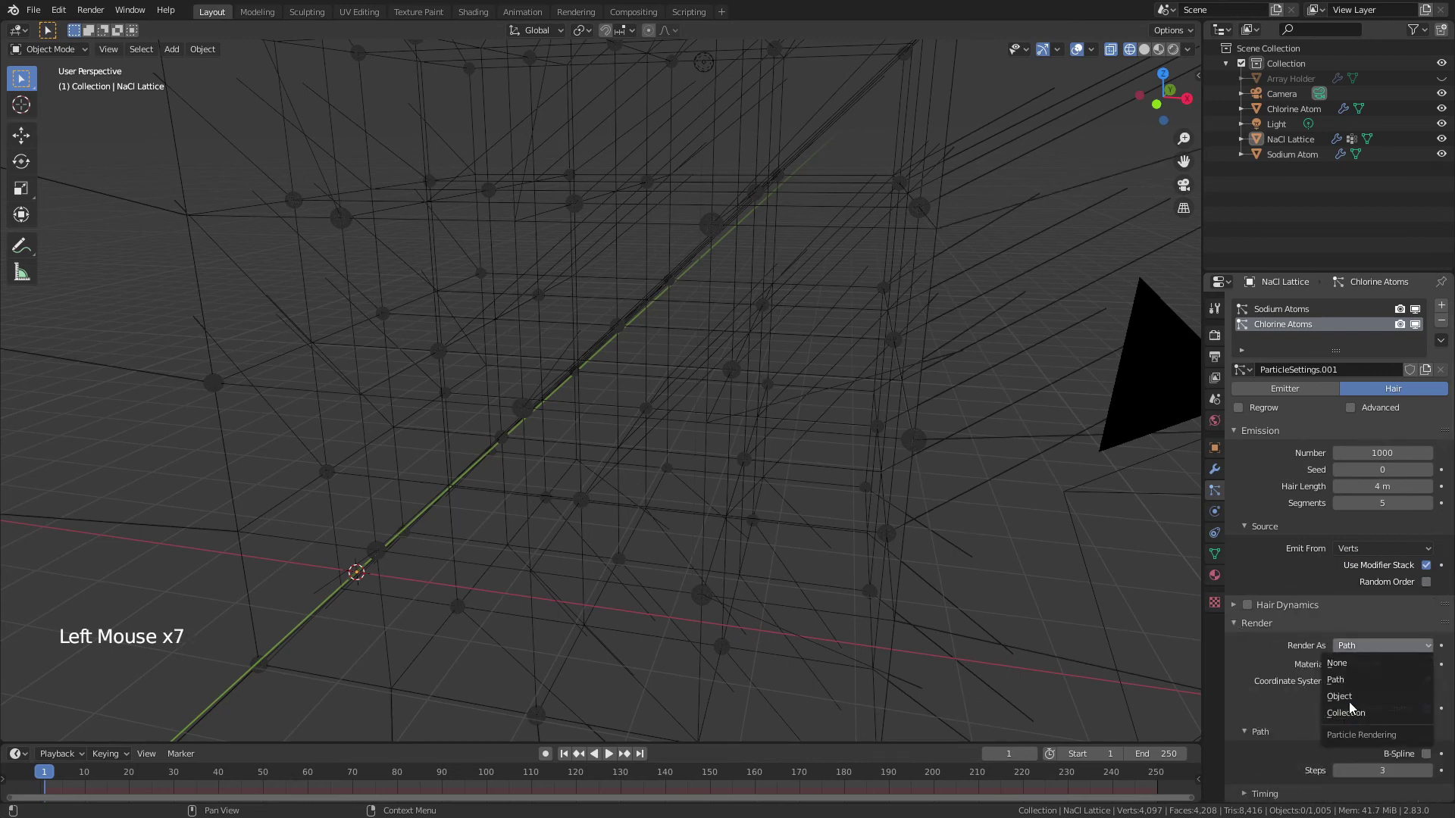
click(1349, 698)
click(1361, 755)
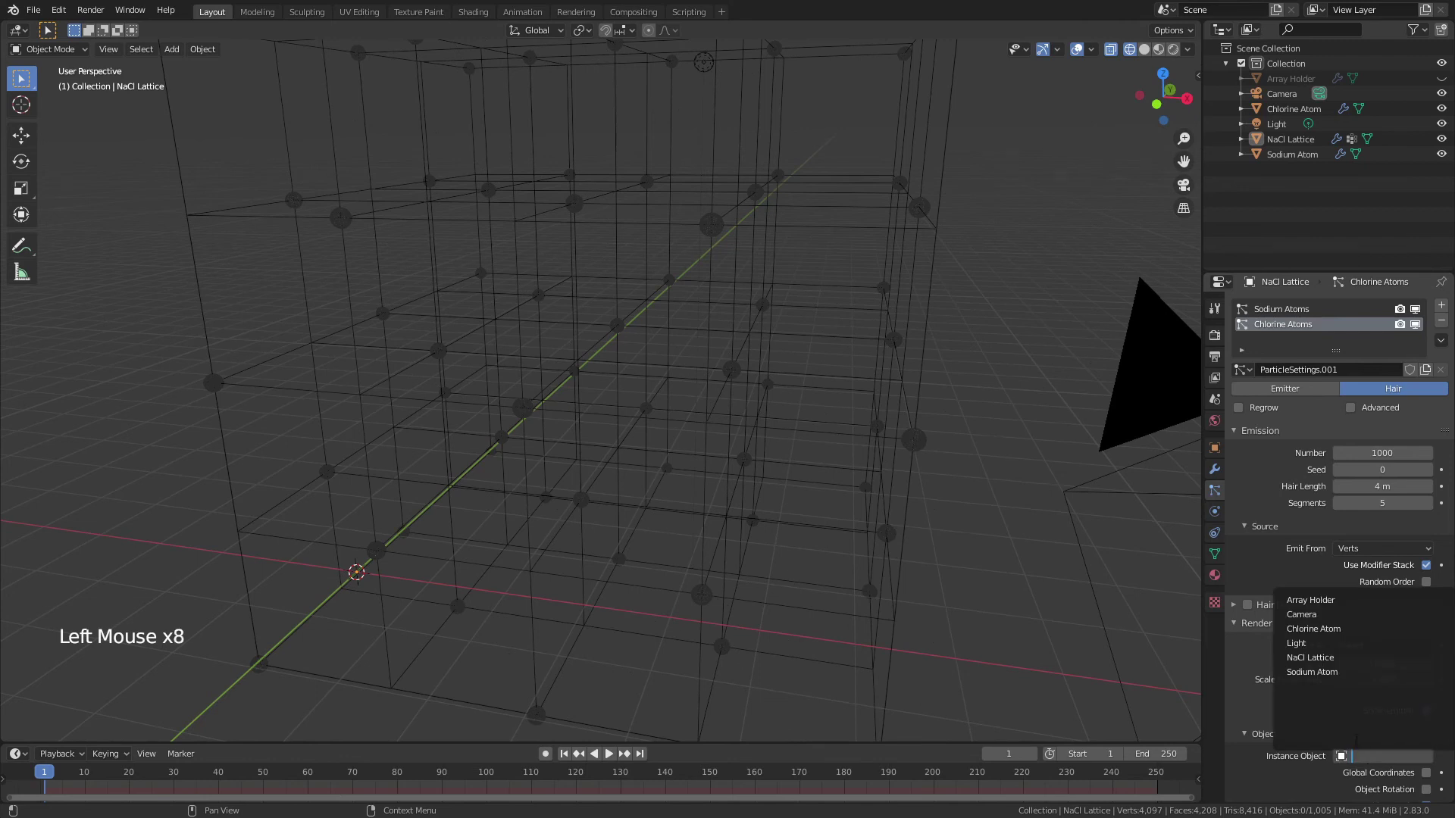
click(1314, 629)
- Limit particle density to the Chlorine Atoms vertex group
scroll(1349, 615, down, 12)
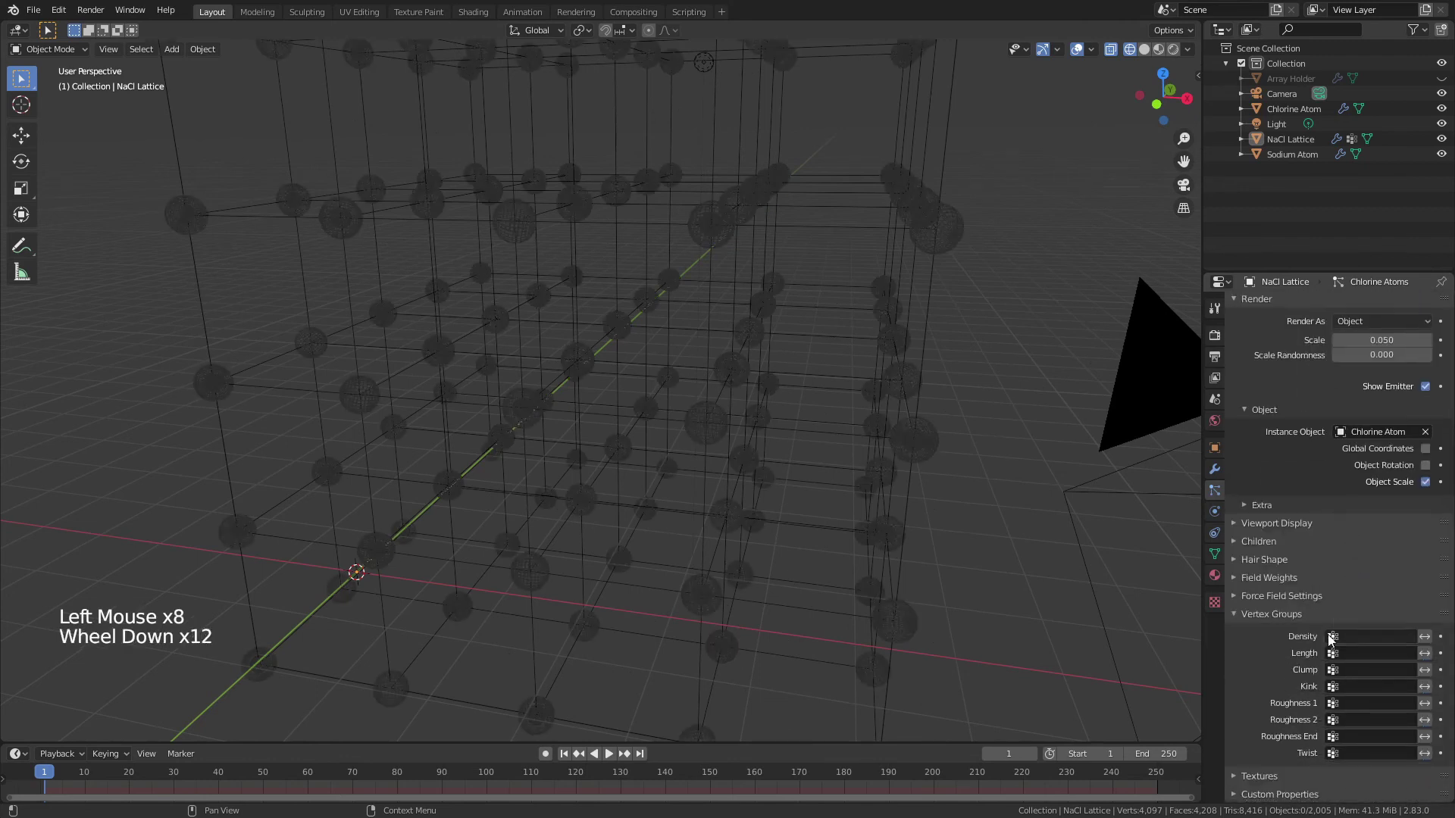
click(1375, 636)
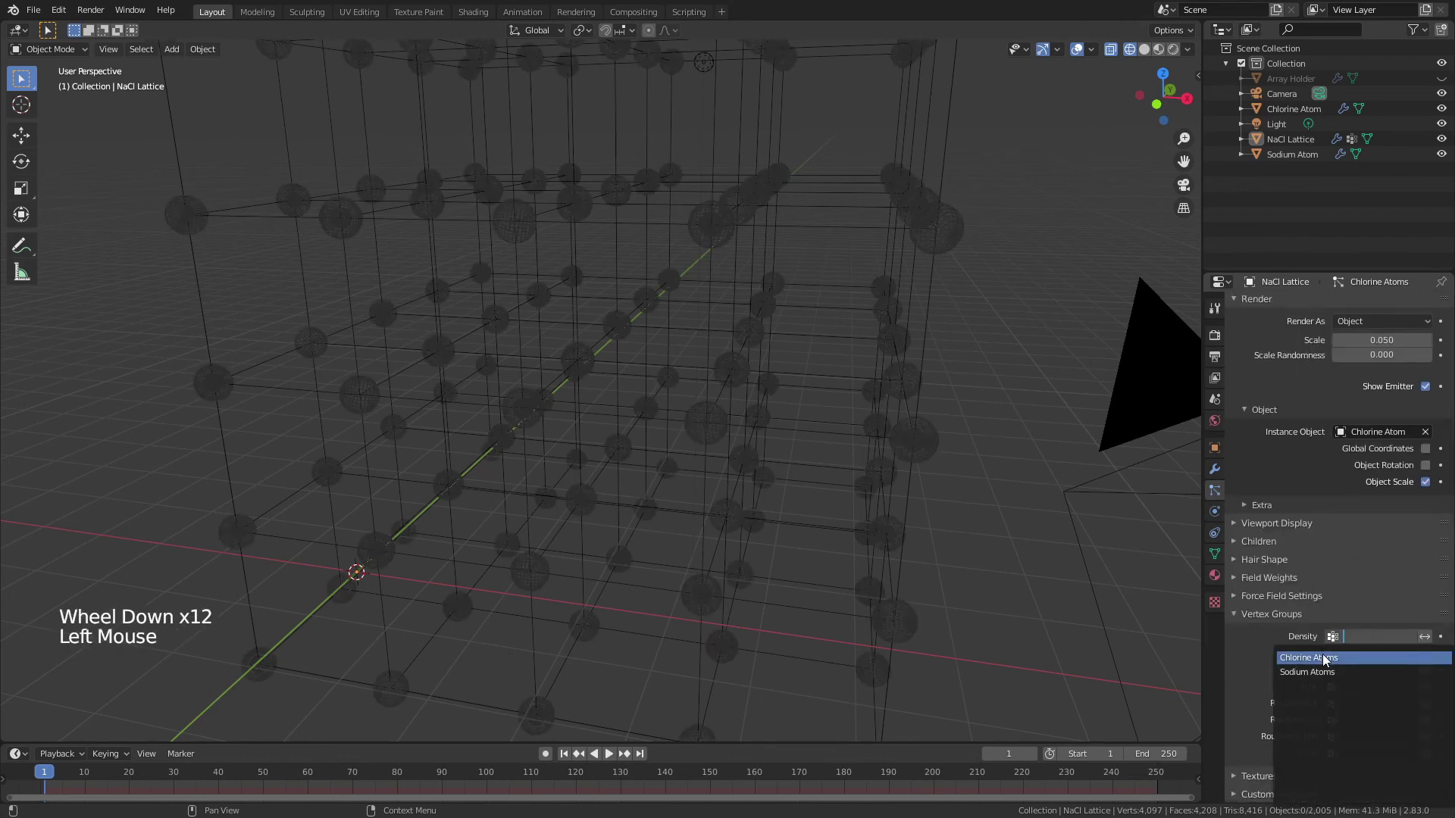
click(1324, 658)
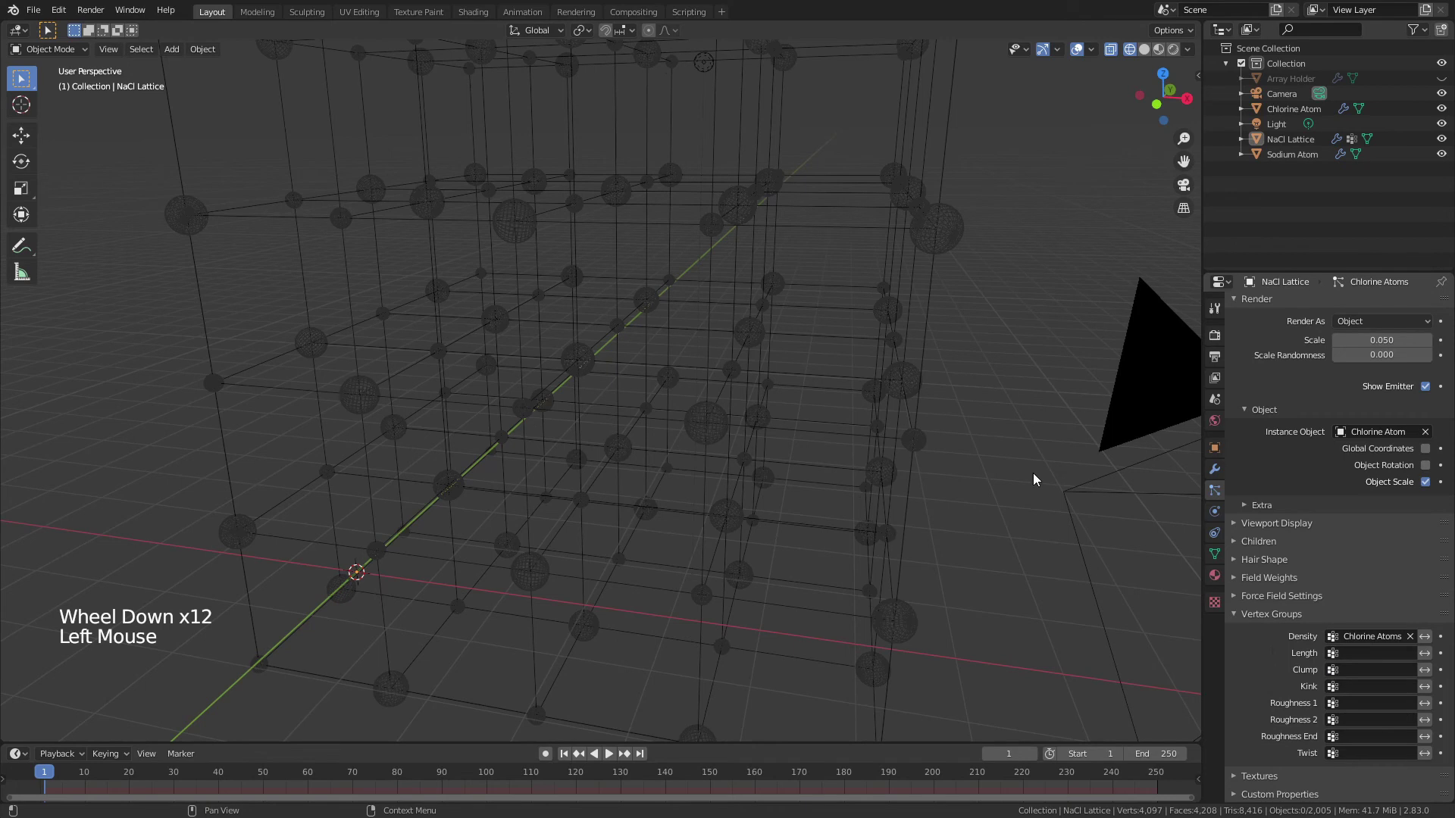
click(1235, 615)
- Switch the viewport to Material Preview shading
key(z)
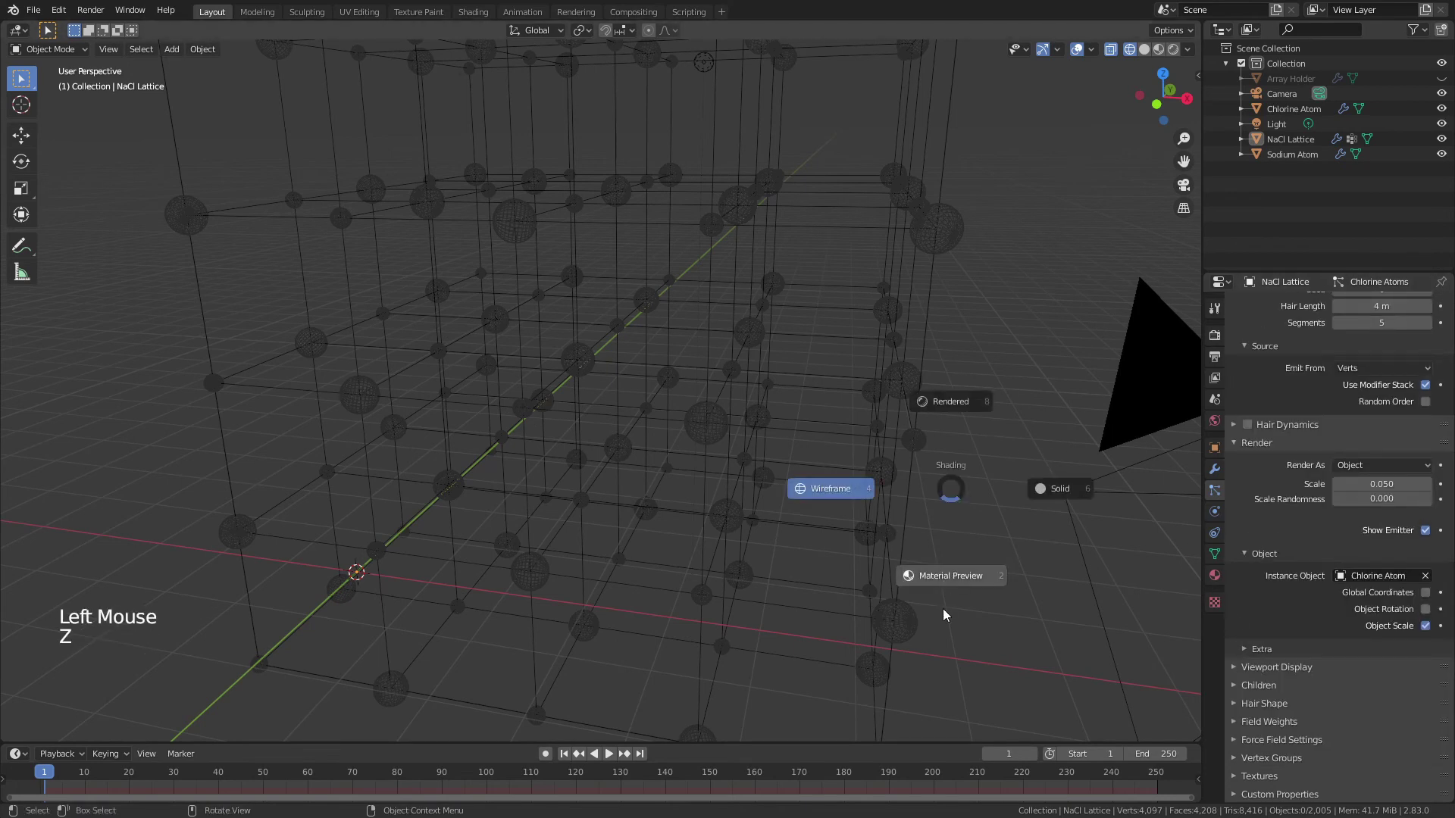
middle_drag(944, 526, 859, 461)
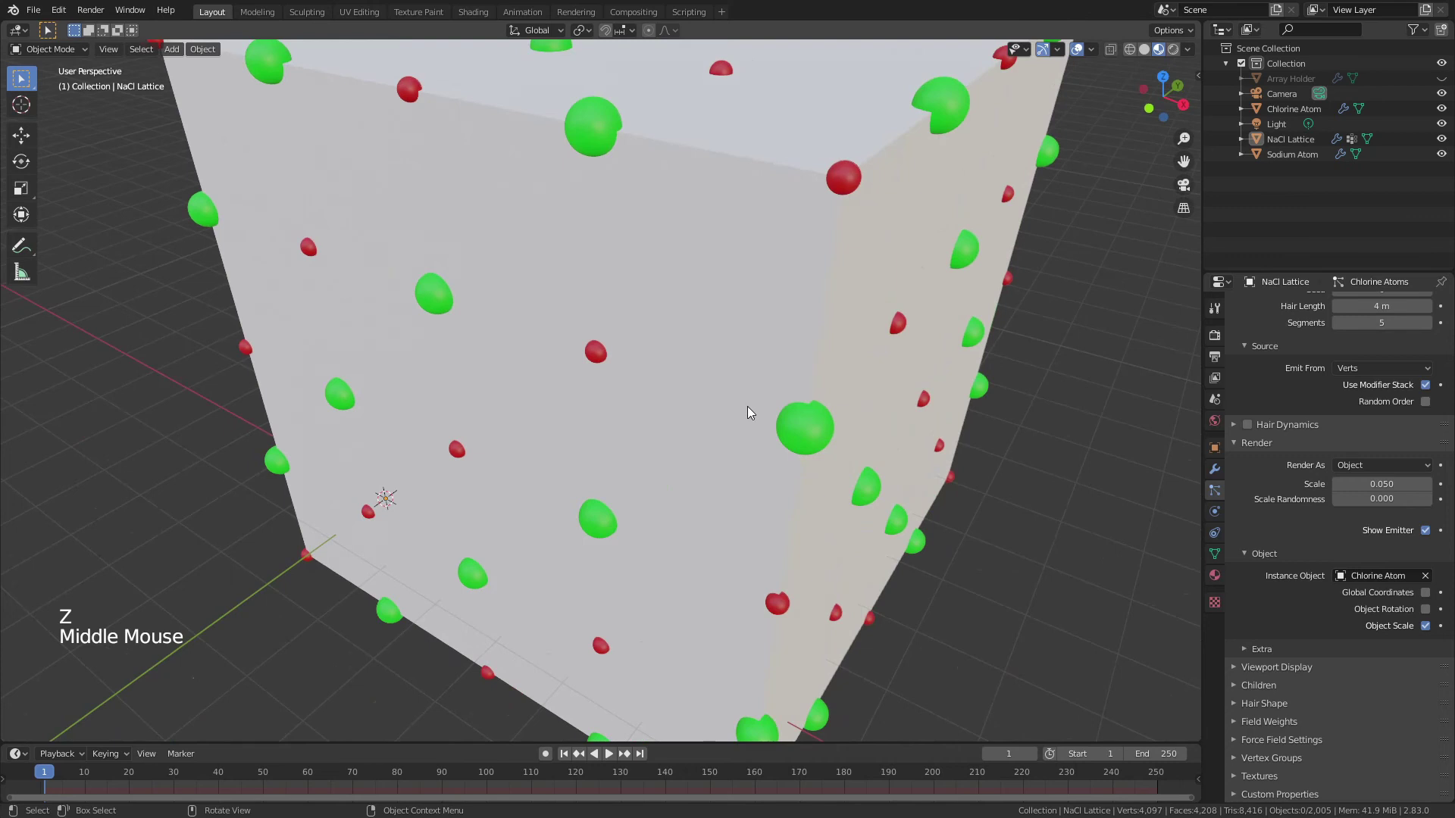
scroll(748, 407, down, 3)
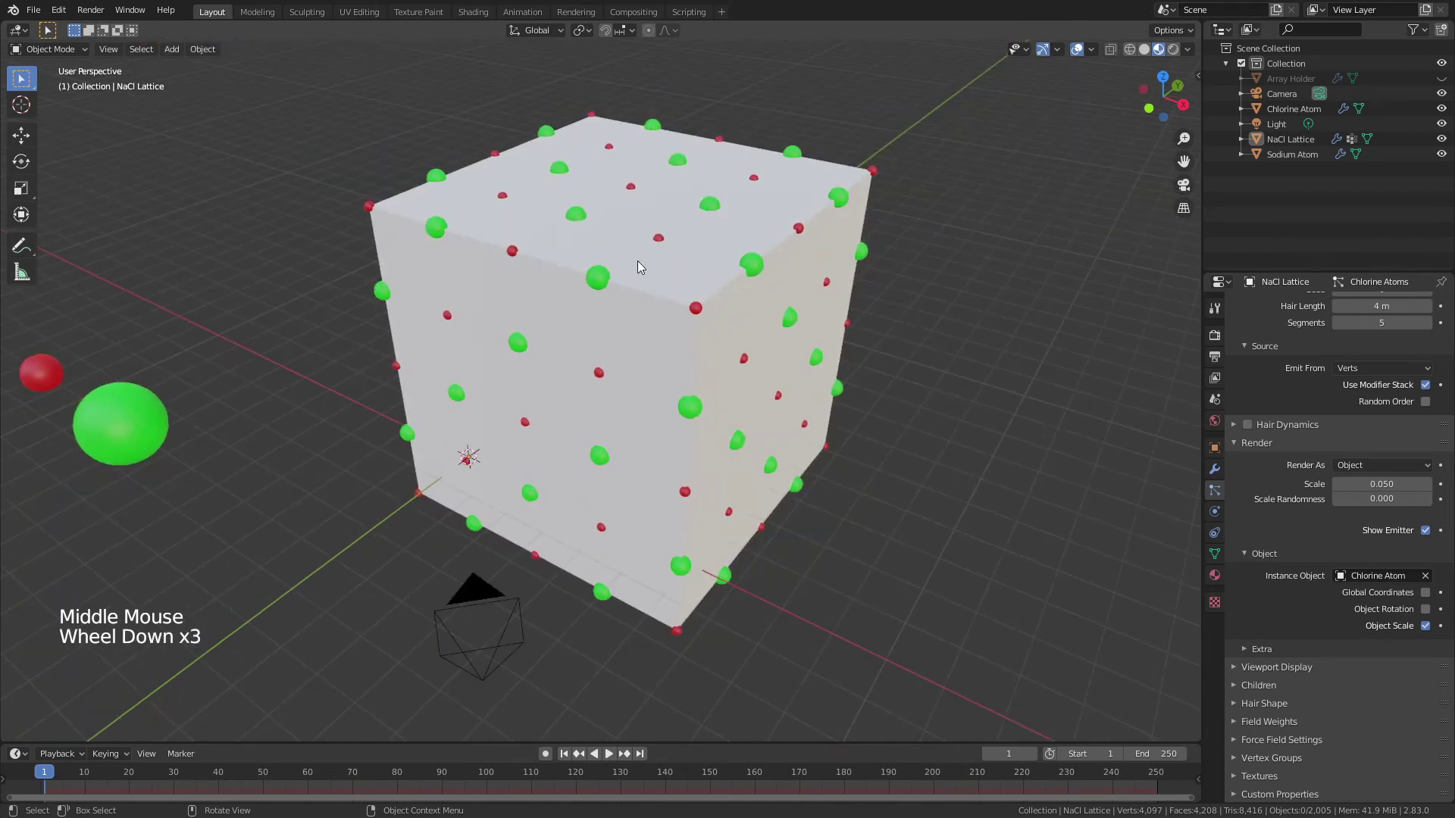
- Collapse both particle system panels and add a Wireframe modifier to the lattice
click(1214, 470)
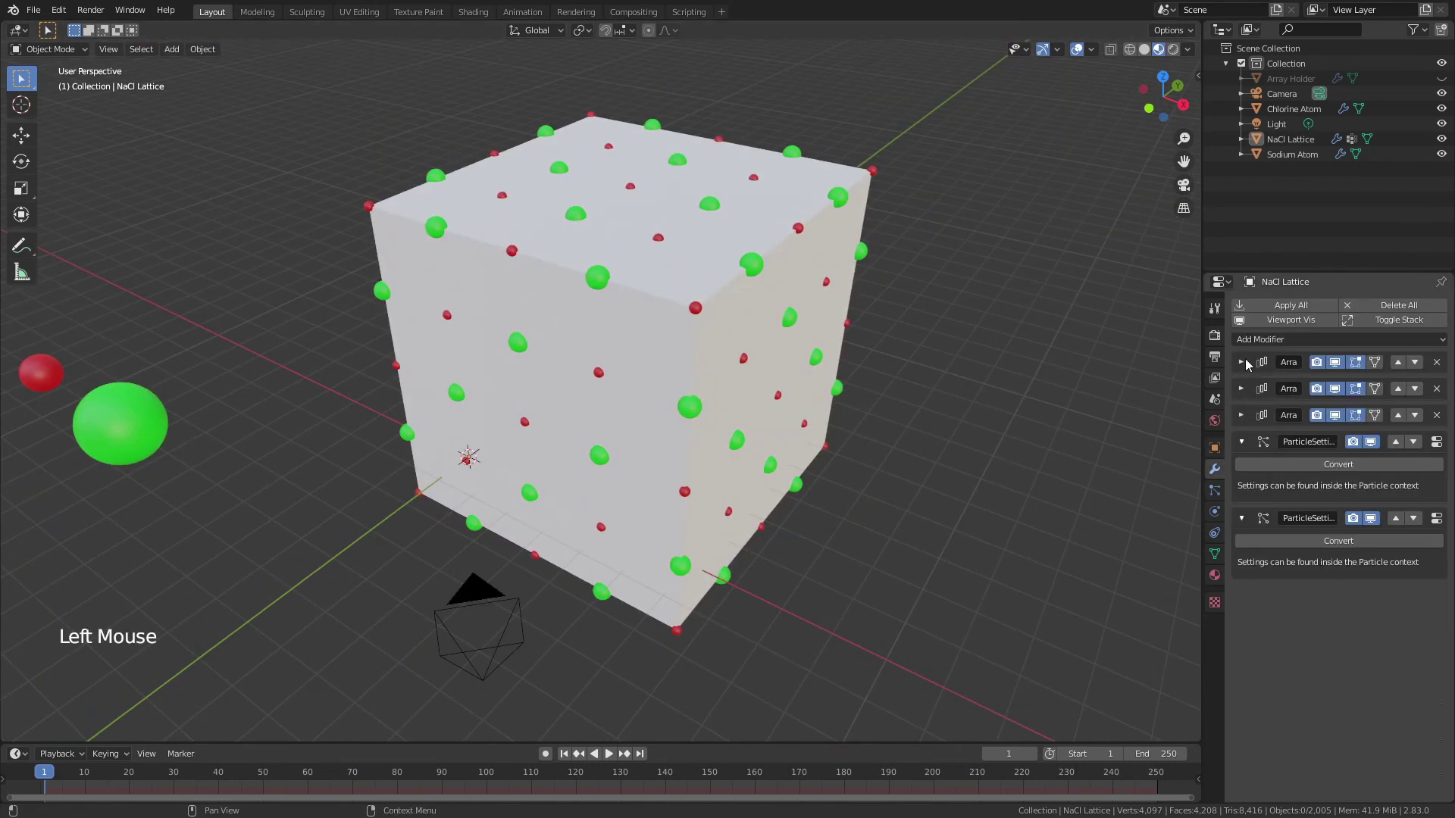
click(1244, 443)
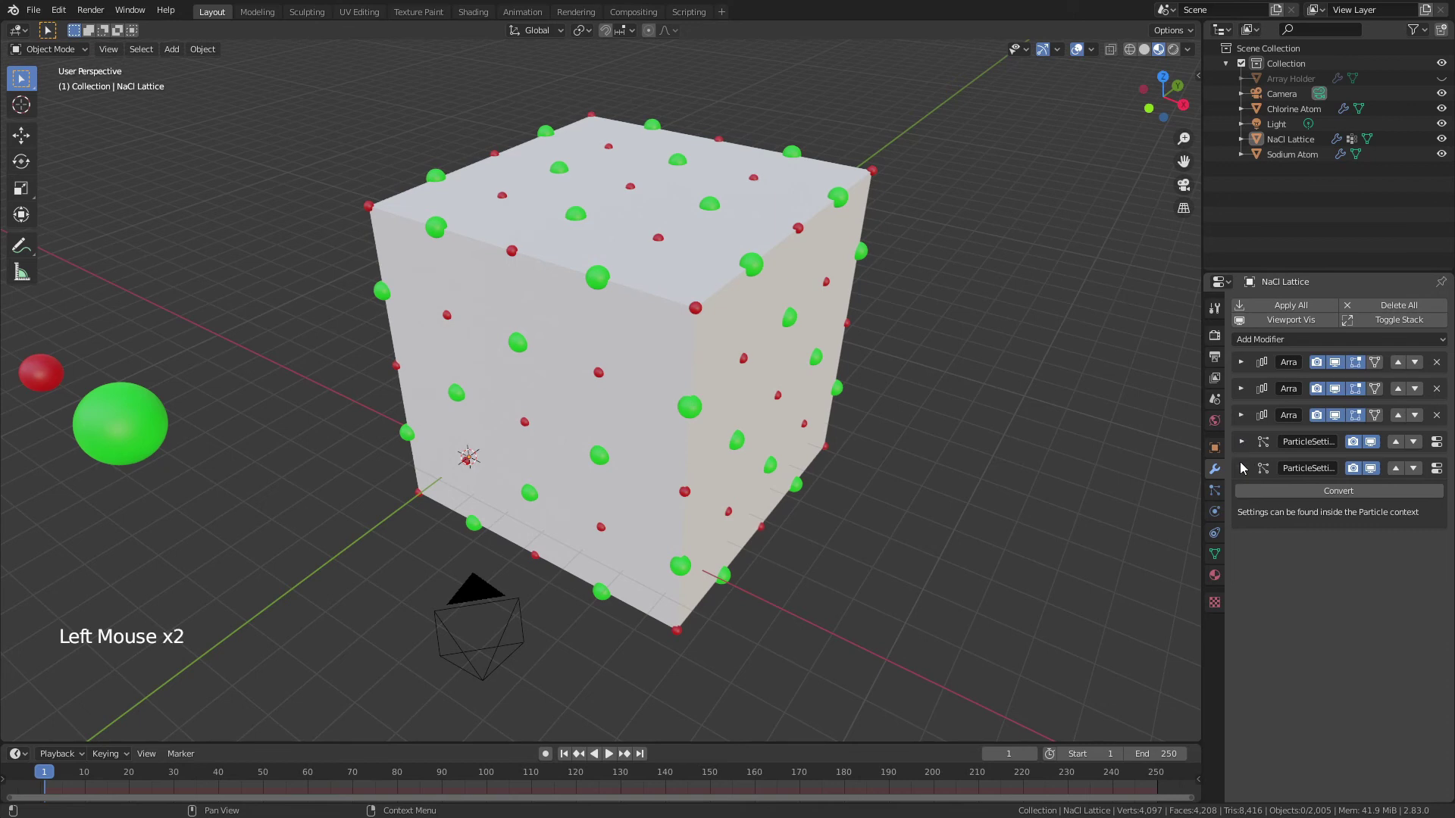
click(1242, 467)
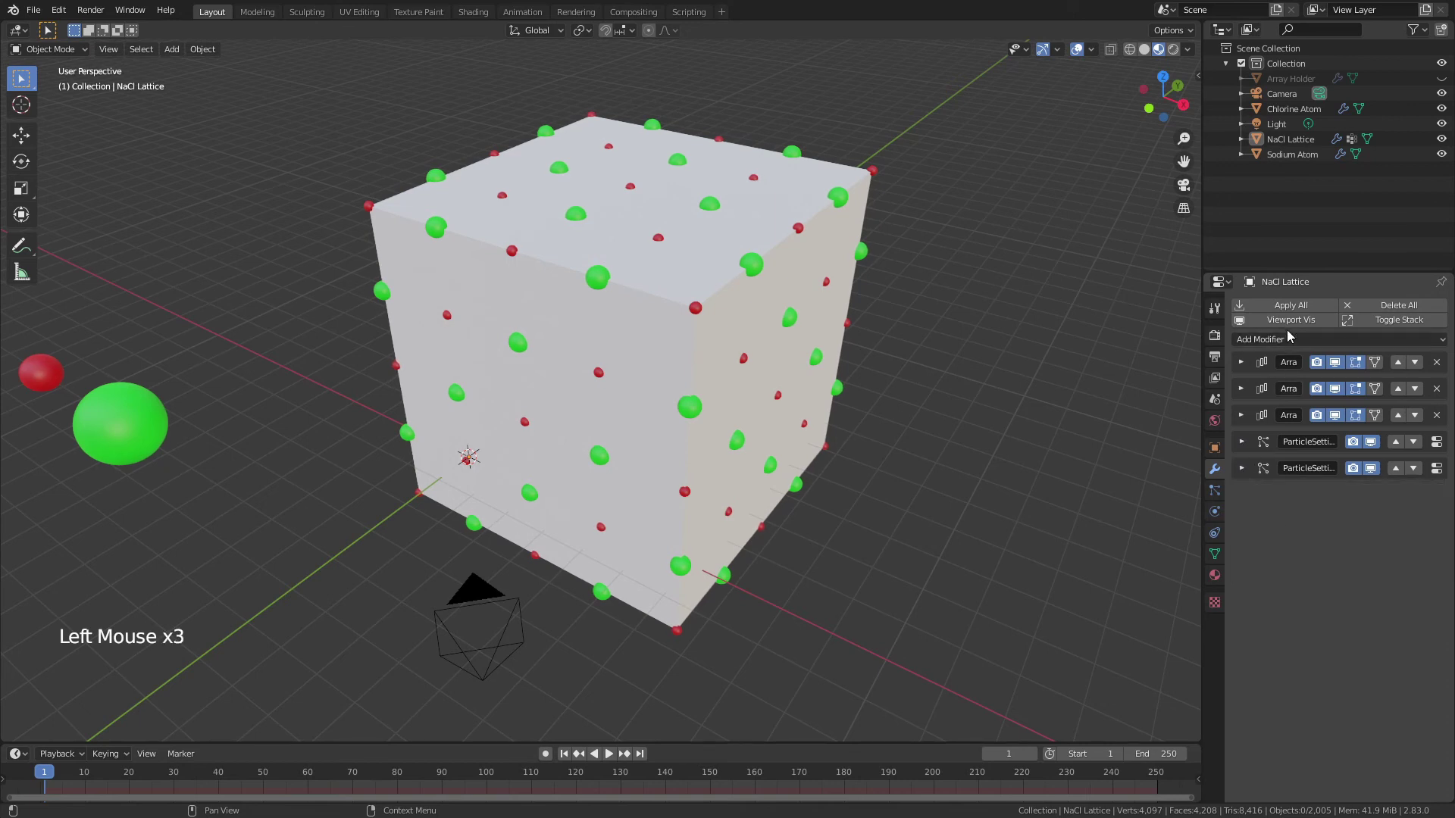
click(1288, 338)
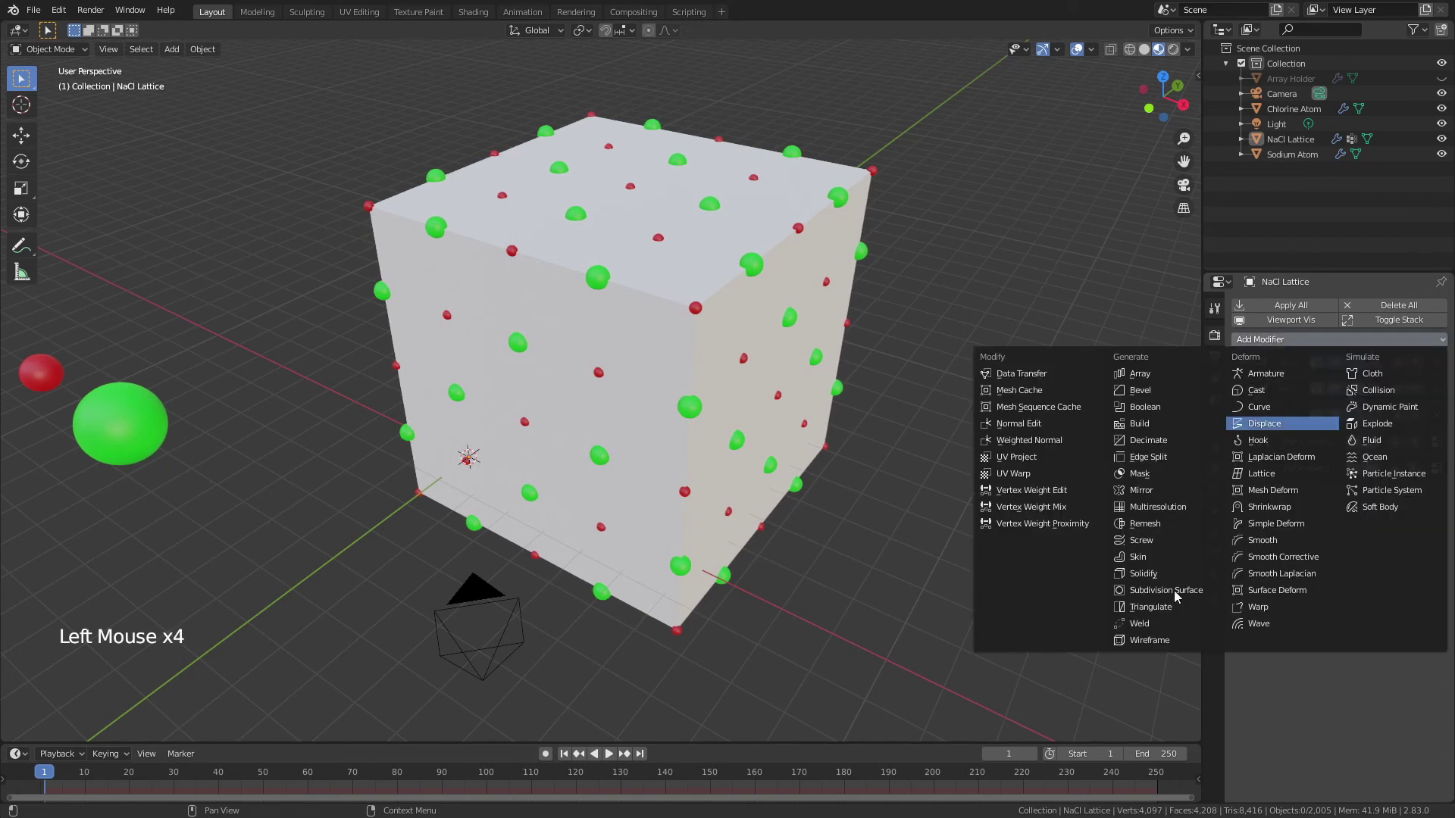
click(1149, 638)
middle_drag(770, 503, 733, 406)
scroll(829, 463, up, 4)
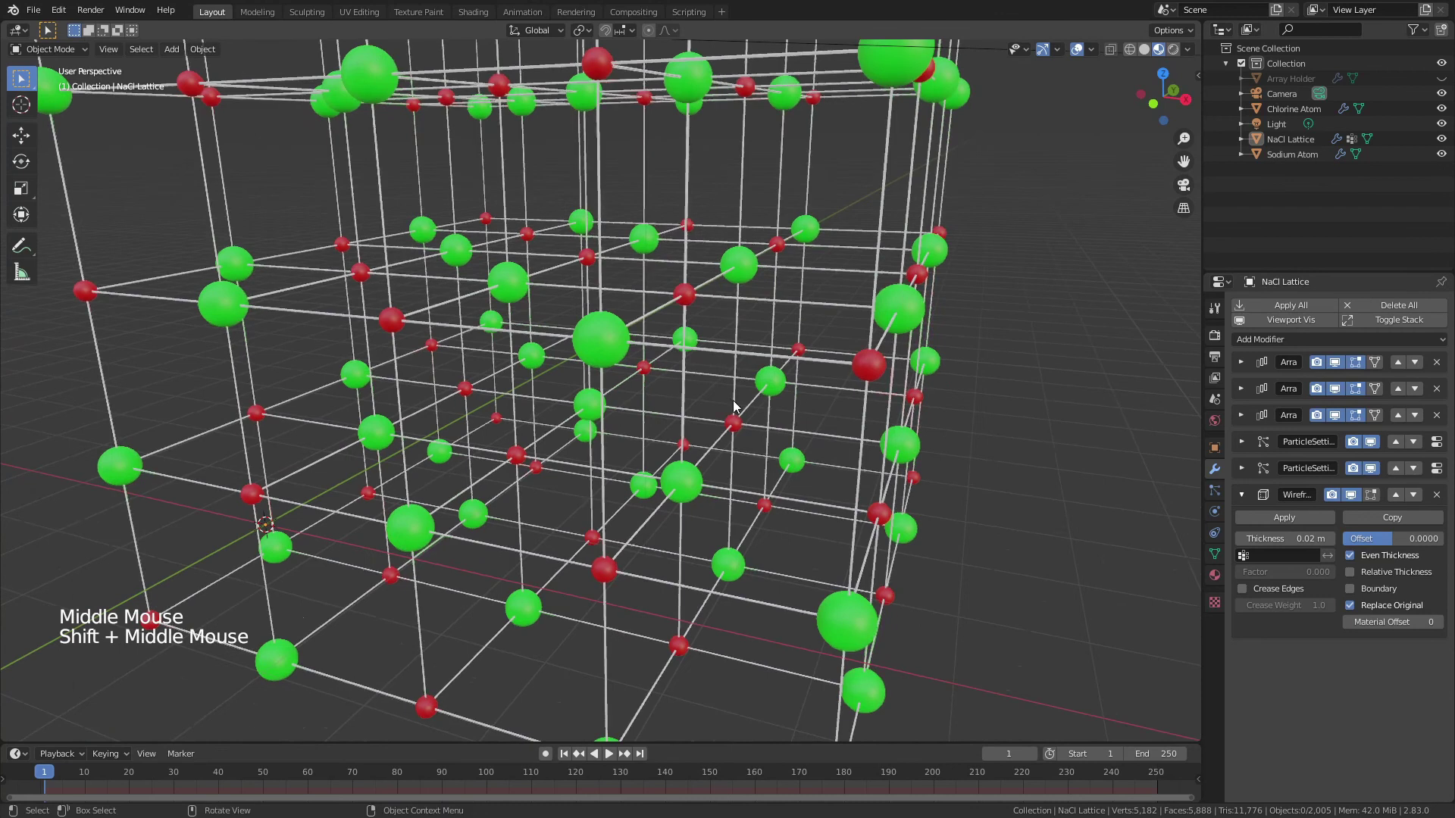
scroll(733, 407, down, 3)
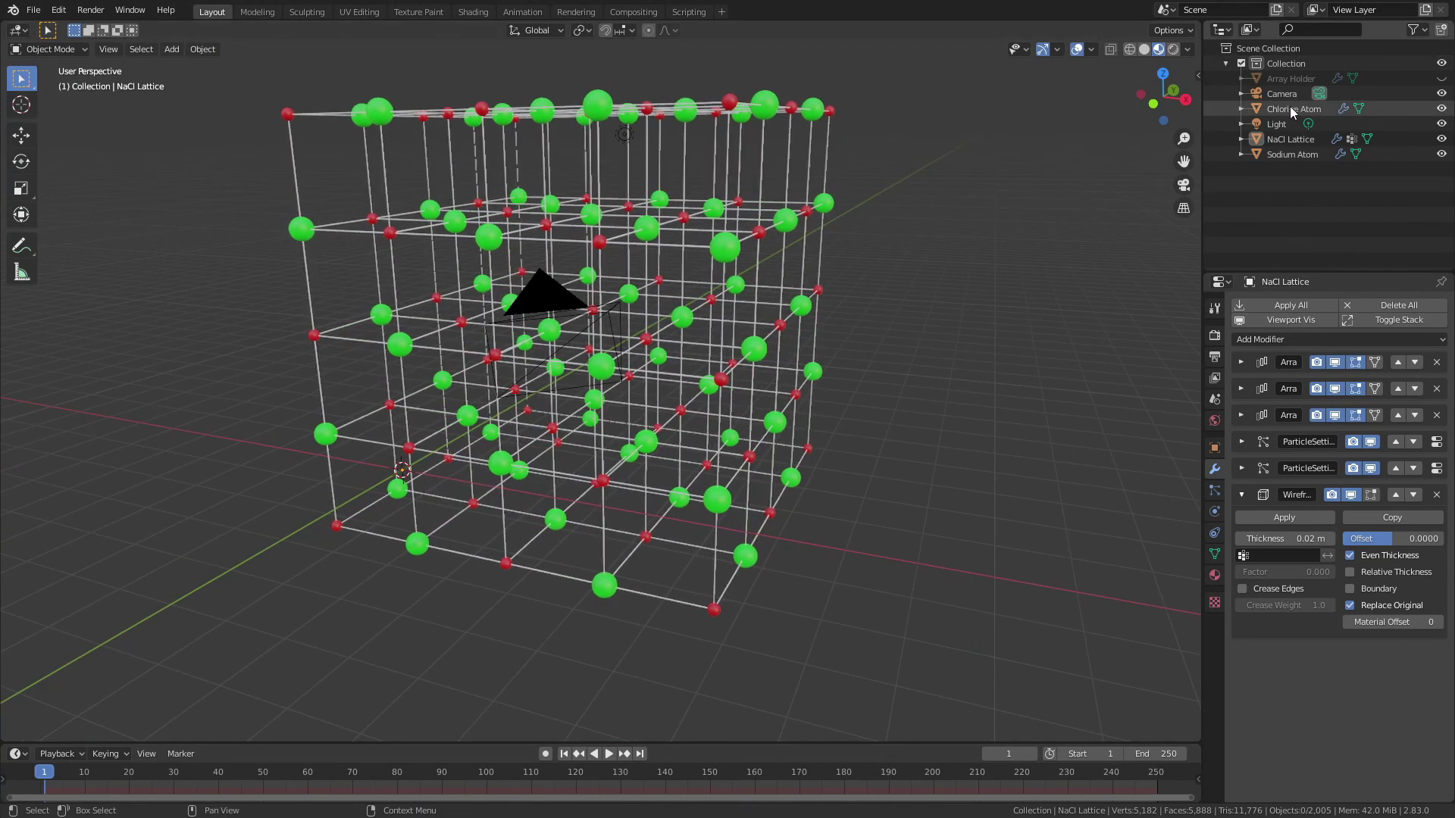
- Set the Sodium Atom material's Metallic value to 1
click(1292, 154)
click(1215, 575)
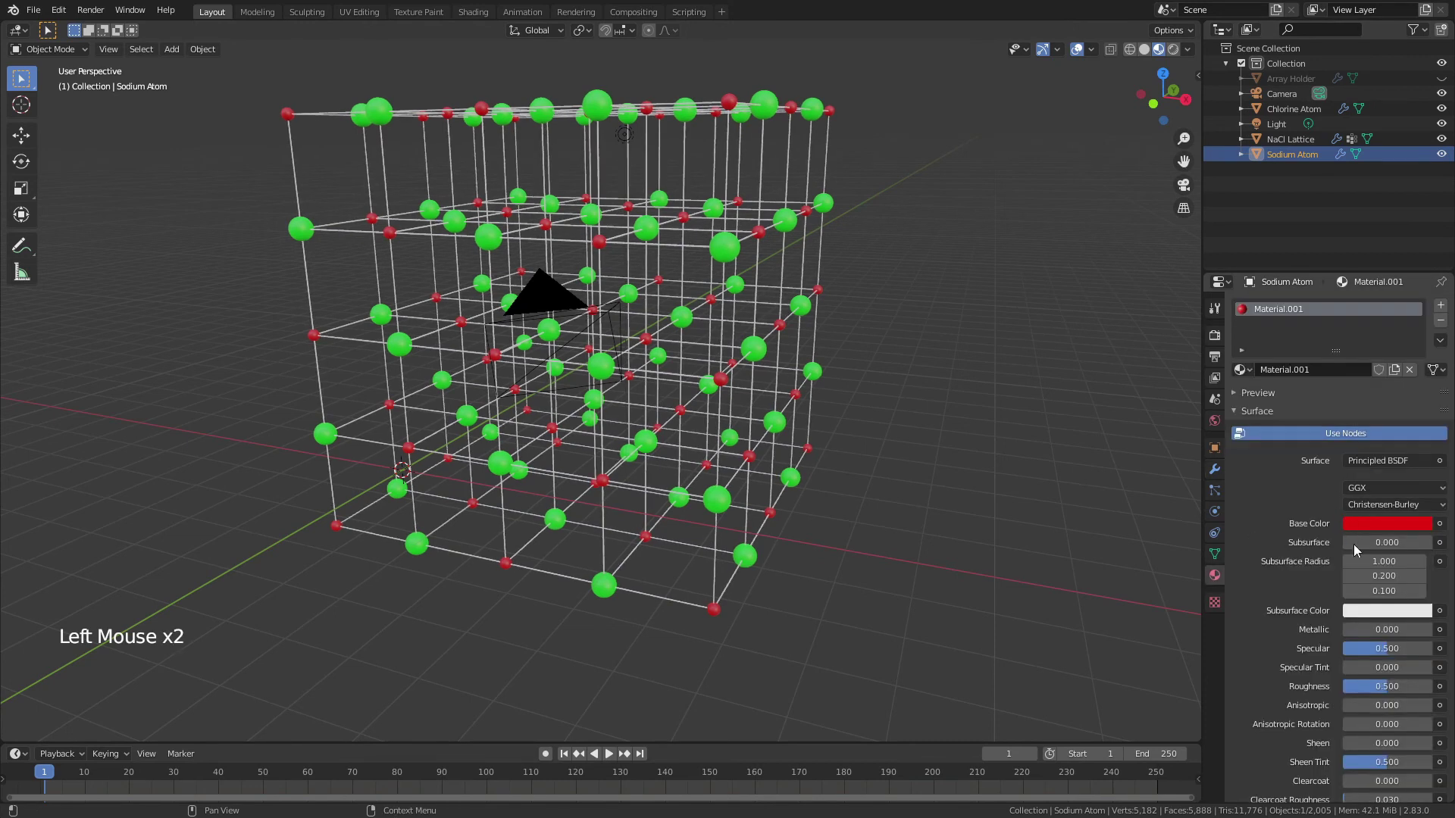
drag(1369, 630, 1432, 630)
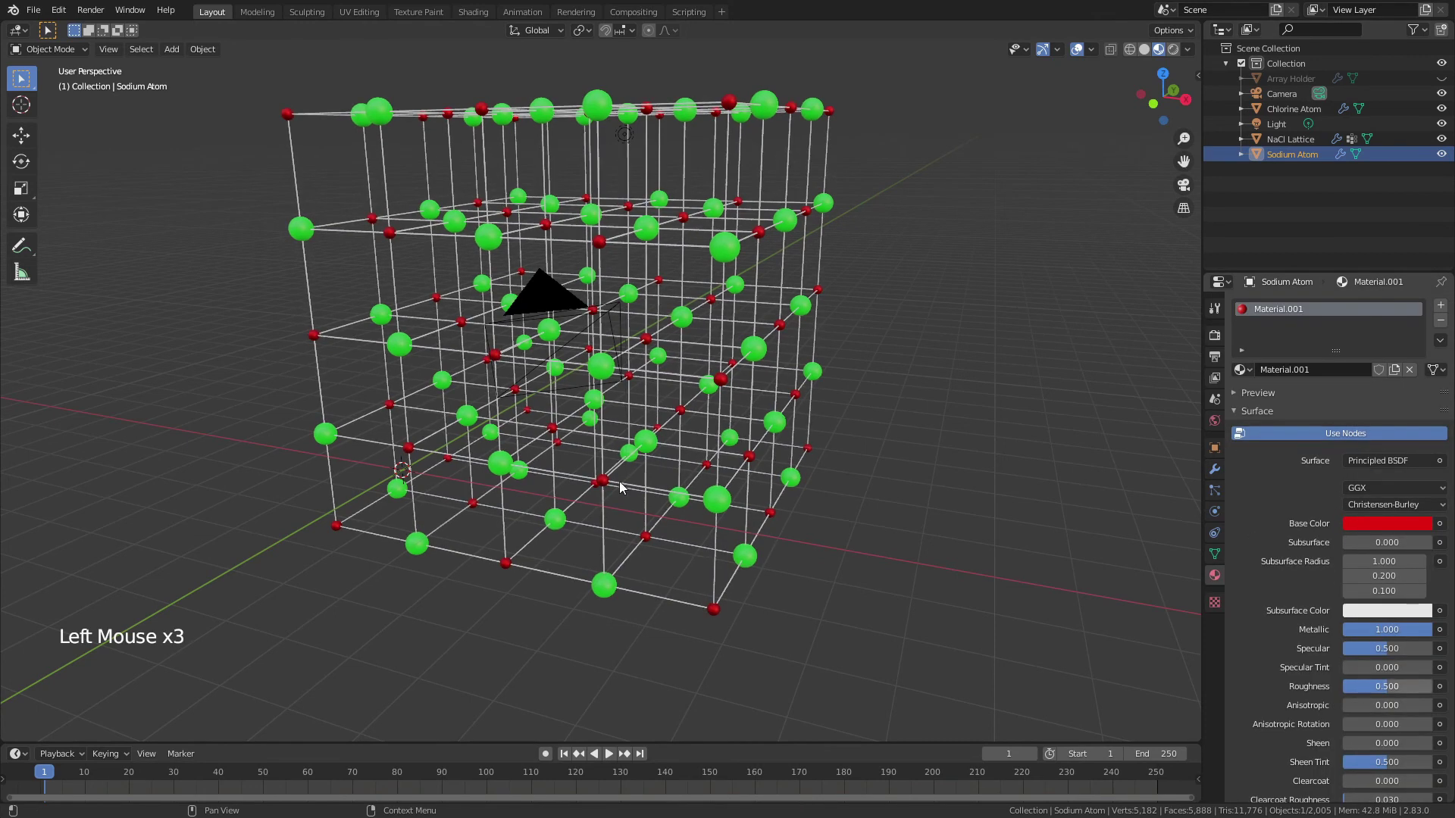
- Lower the Chlorine Atoms particle render scale on NaCl Lattice to 0.046
click(1214, 490)
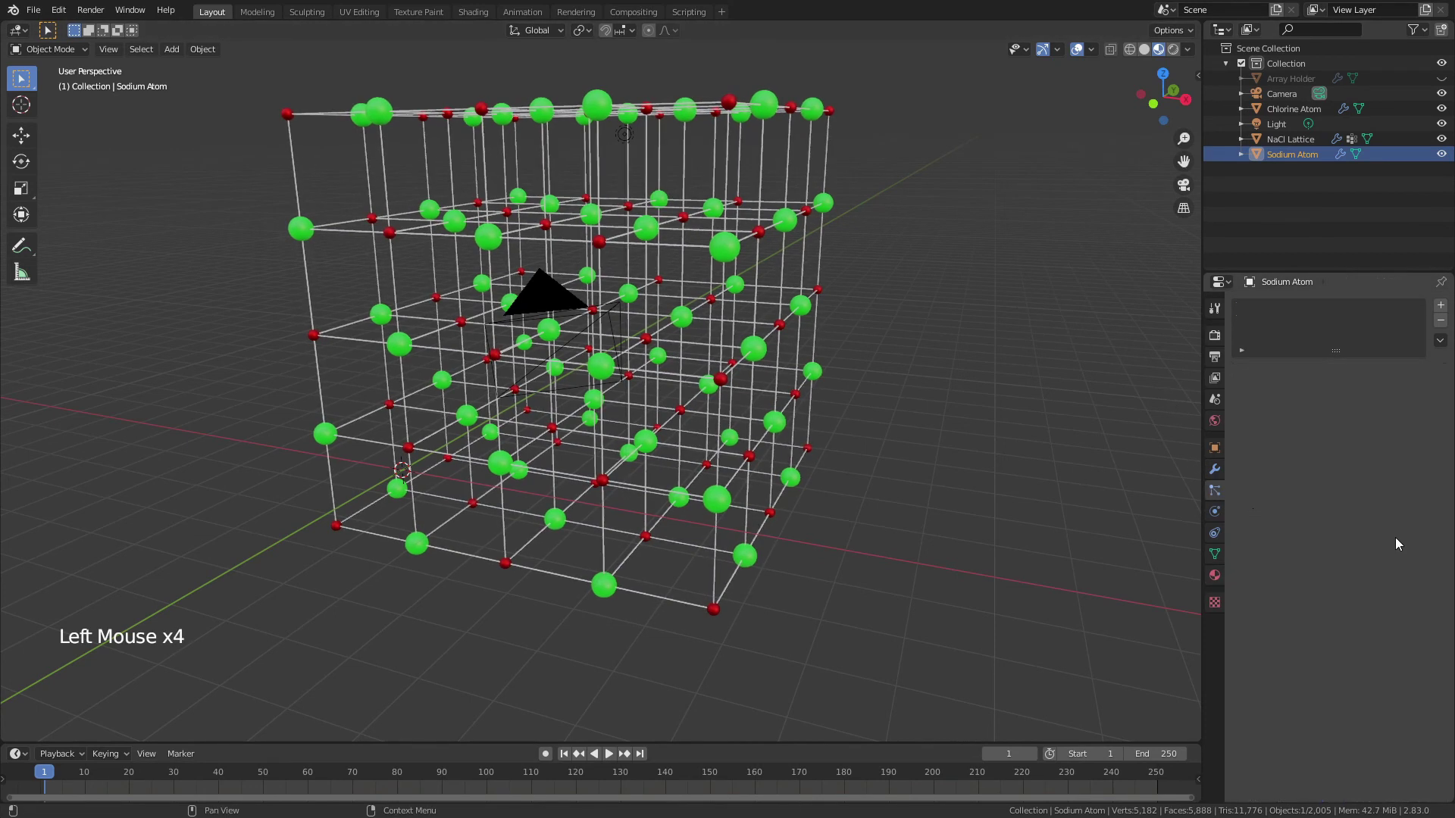
click(1190, 529)
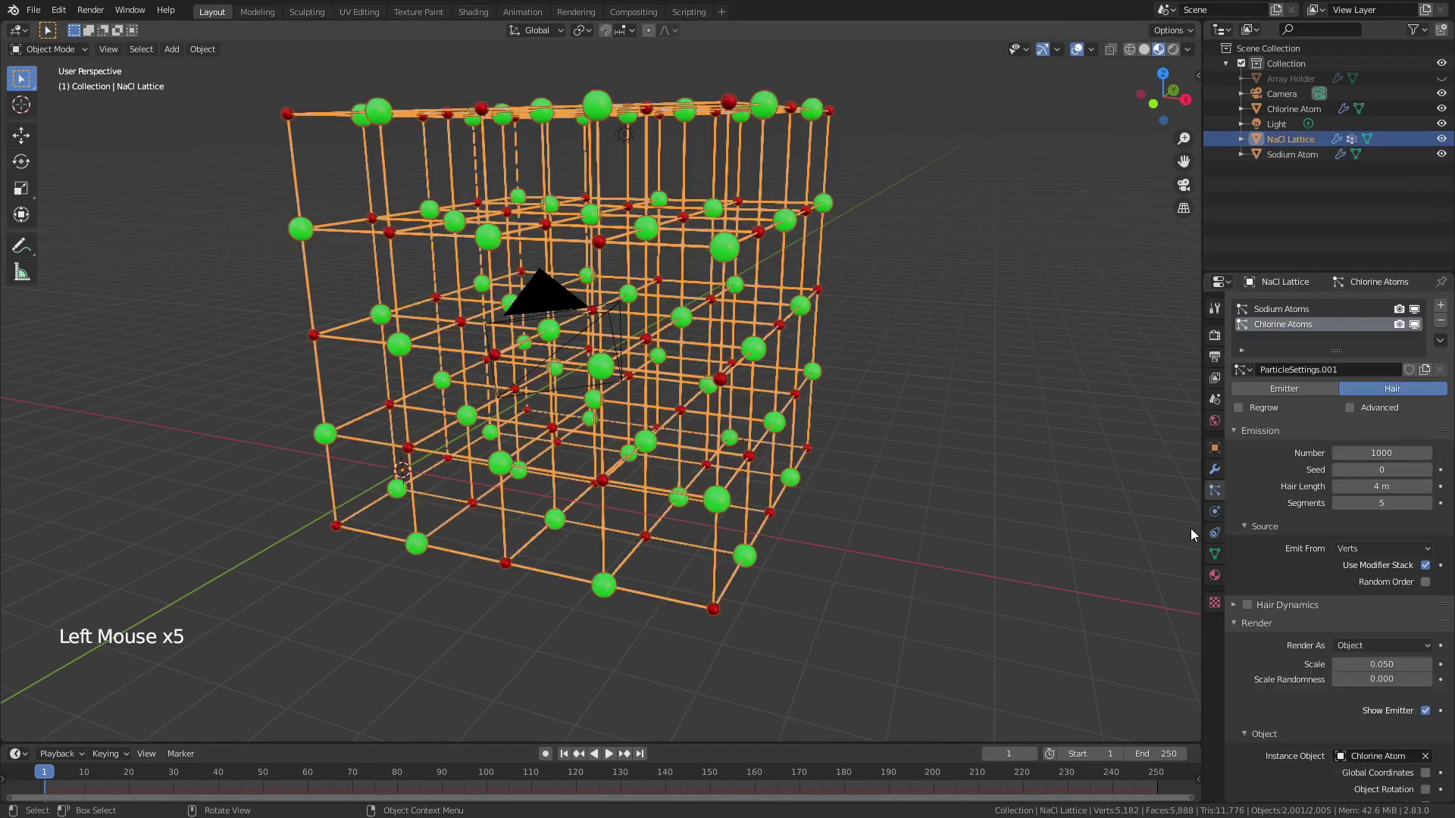
mouse_move(1368, 664)
shift+mouse_down()
mouse_move(1418, 664)
mouse_move(1370, 664)
shift+mouse_up()
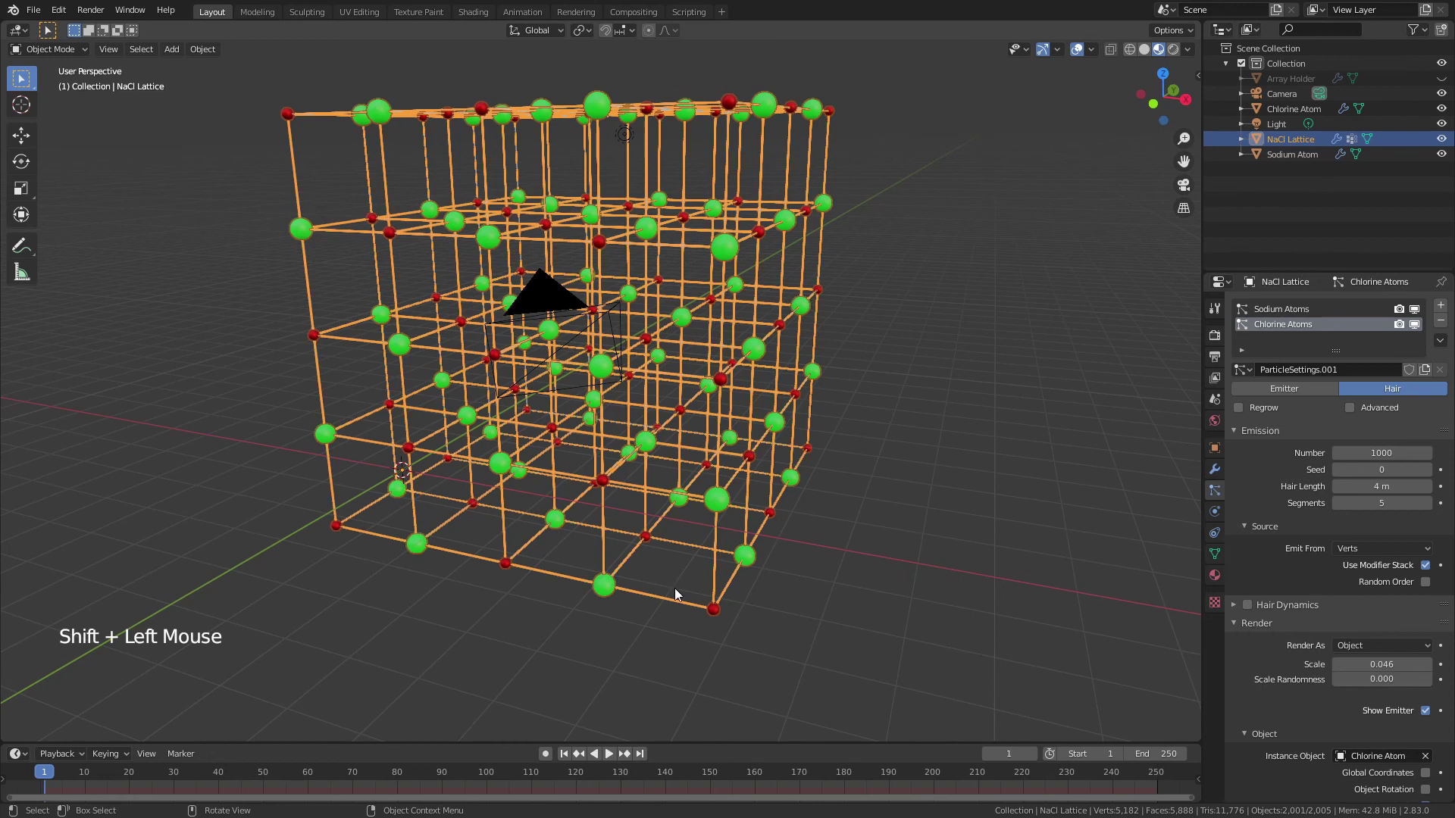
- Set the lattice's first Array modifier Count to 4
click(1215, 472)
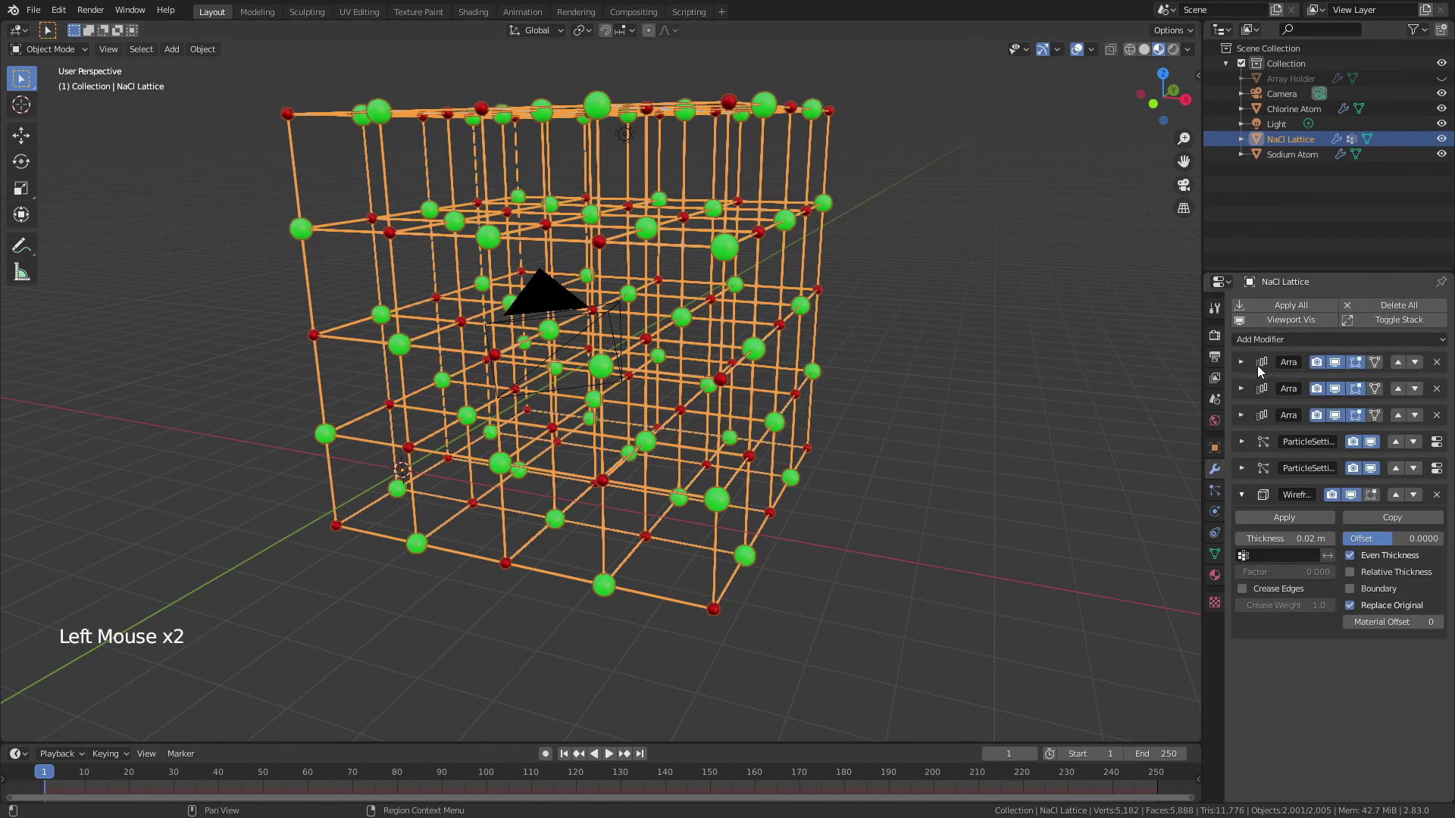
click(1241, 494)
click(1240, 362)
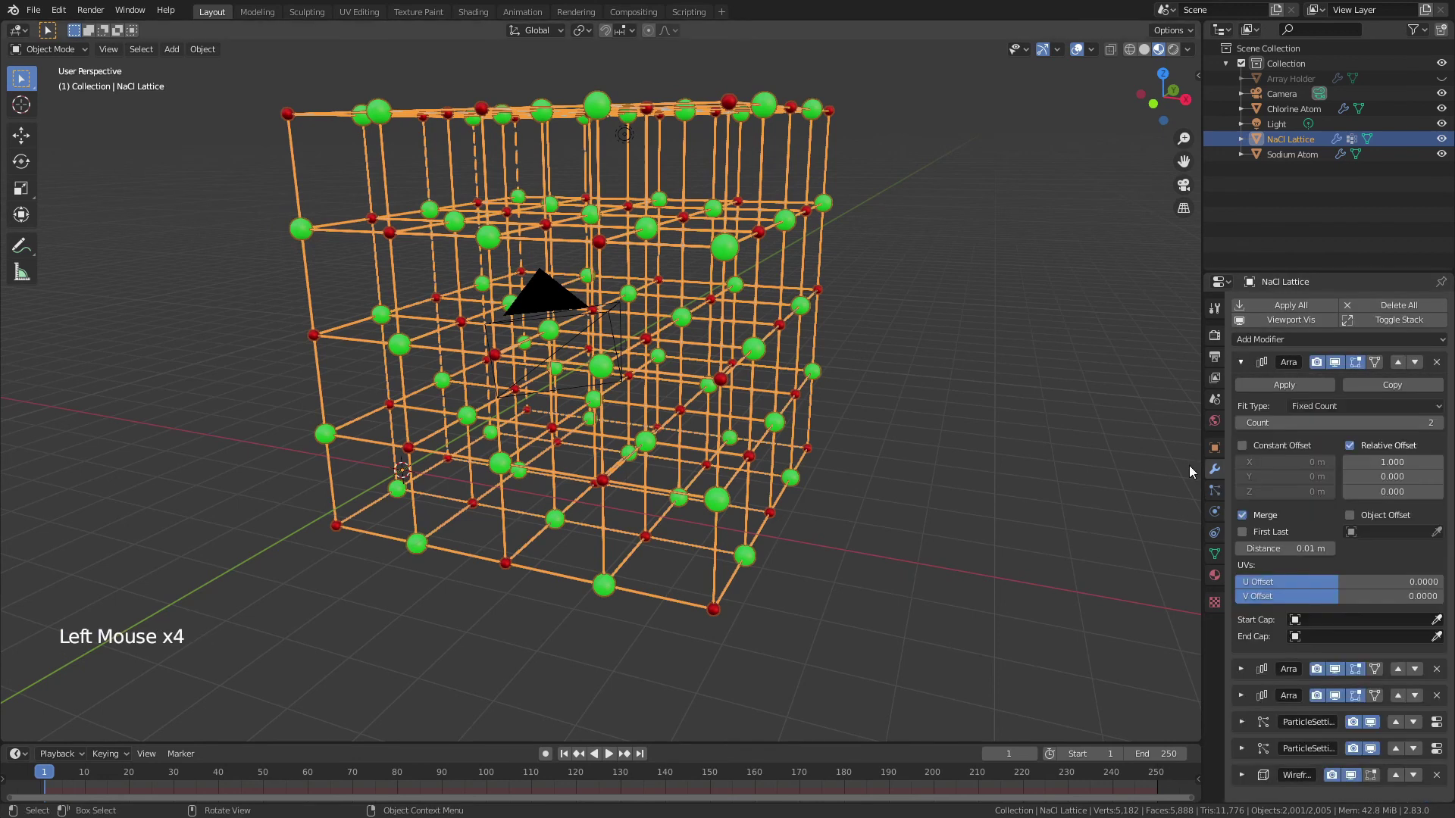
scroll(1189, 466, down, 1)
scroll(1189, 465, down, 2)
click(1439, 423)
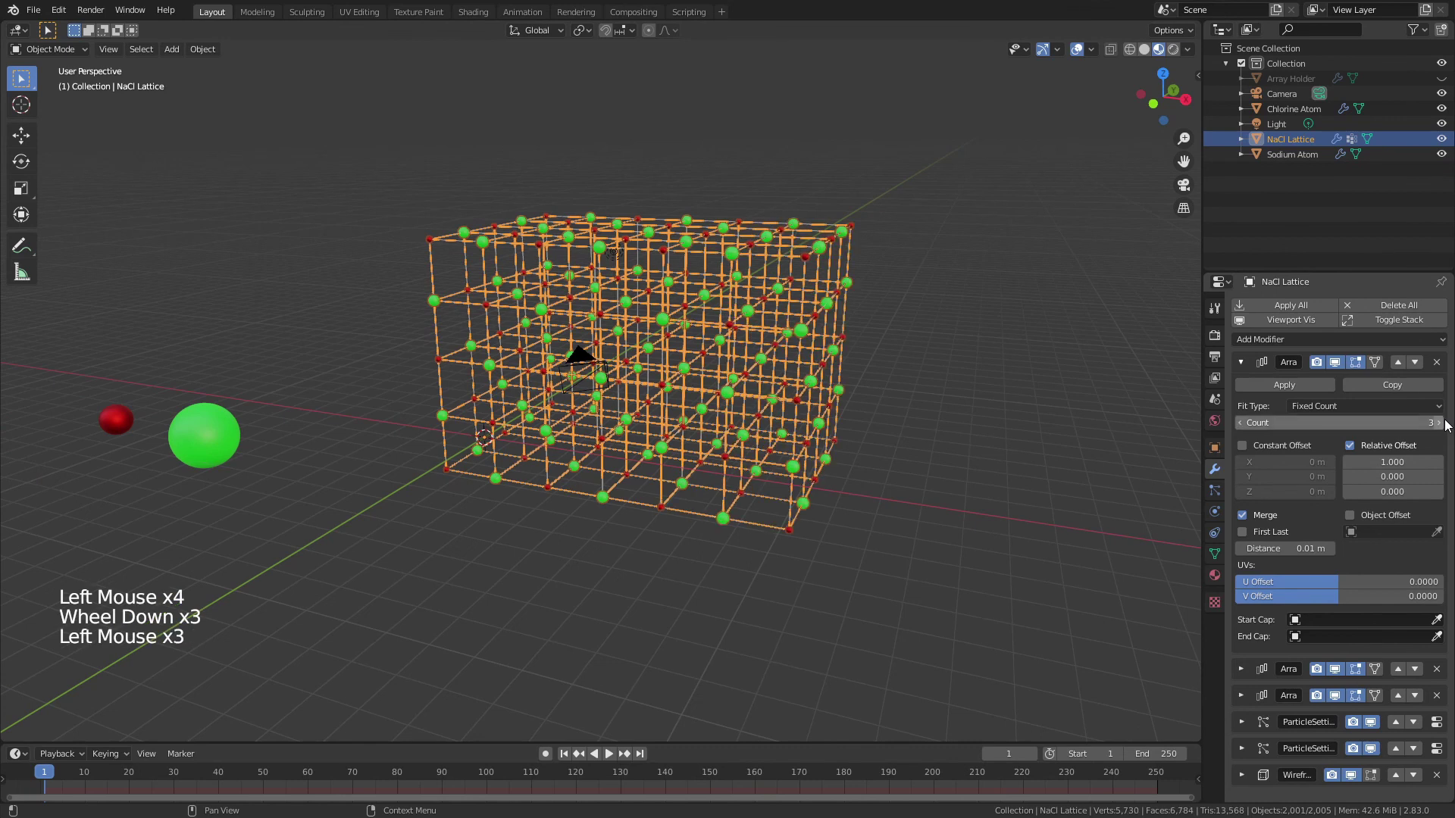
click(1438, 423)
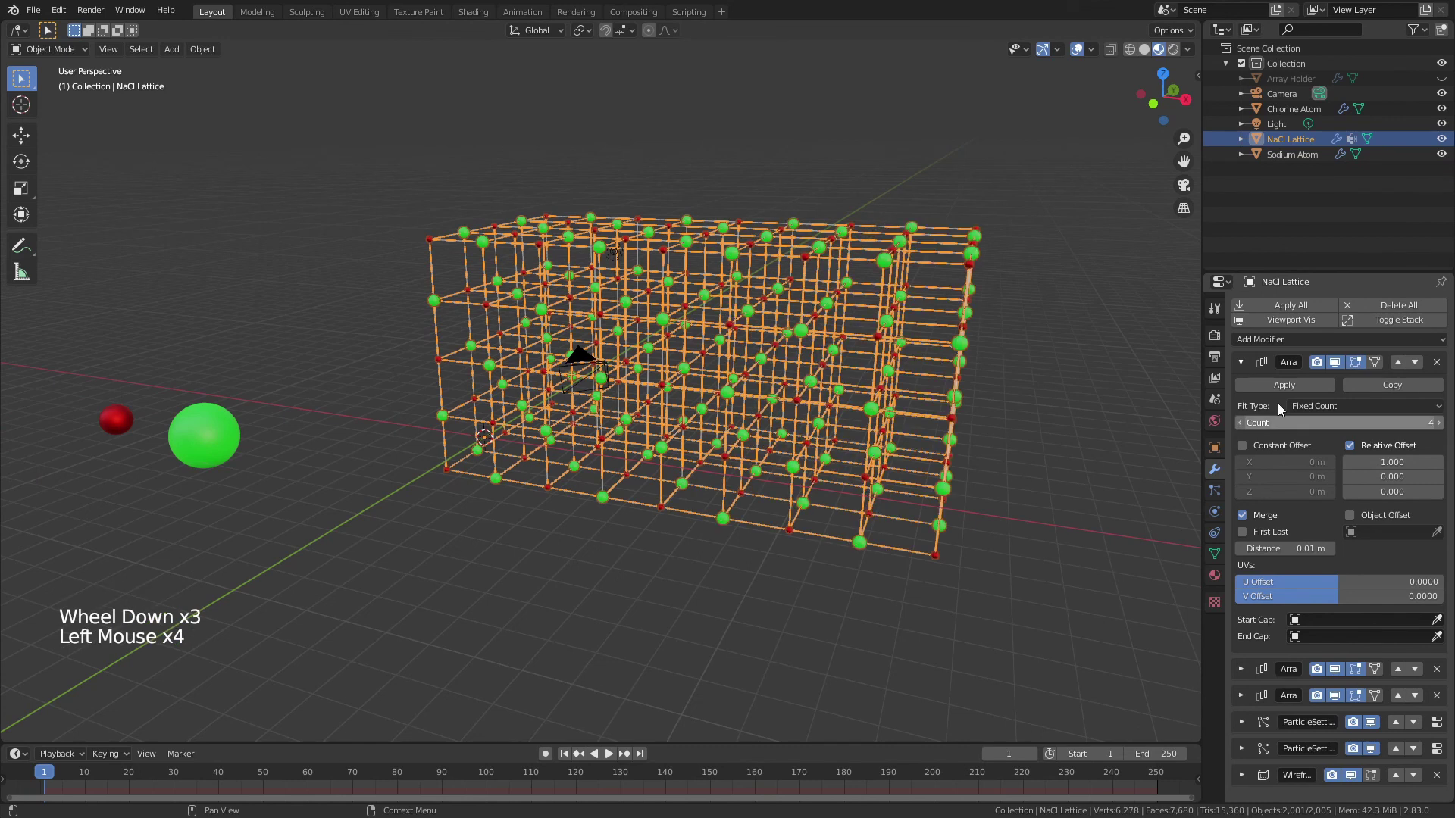
click(1240, 363)
shift+middle_drag(1050, 400, 1156, 414)
- Set the second Array modifier Count to 4
click(1241, 389)
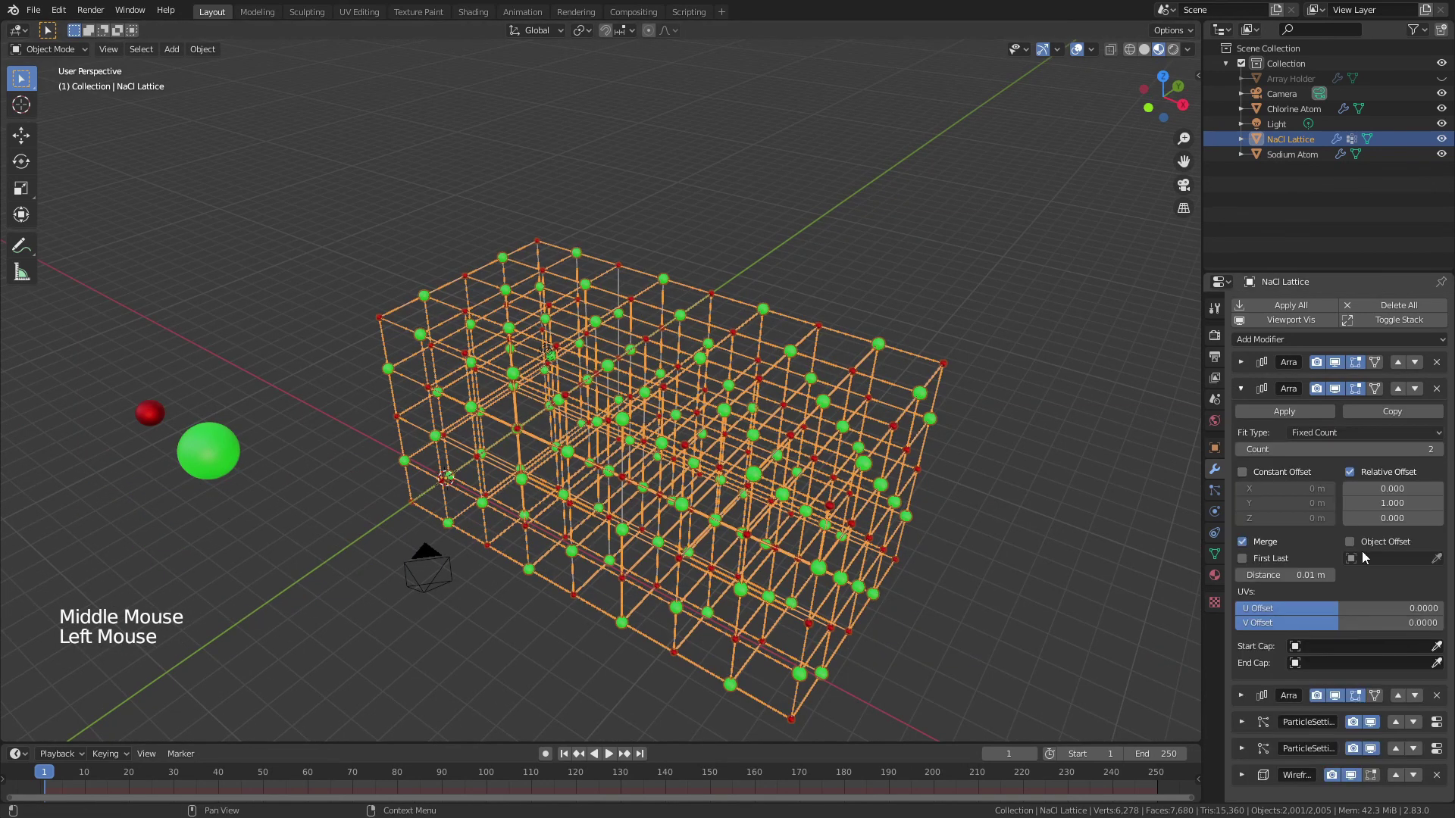
click(1438, 451)
click(1438, 452)
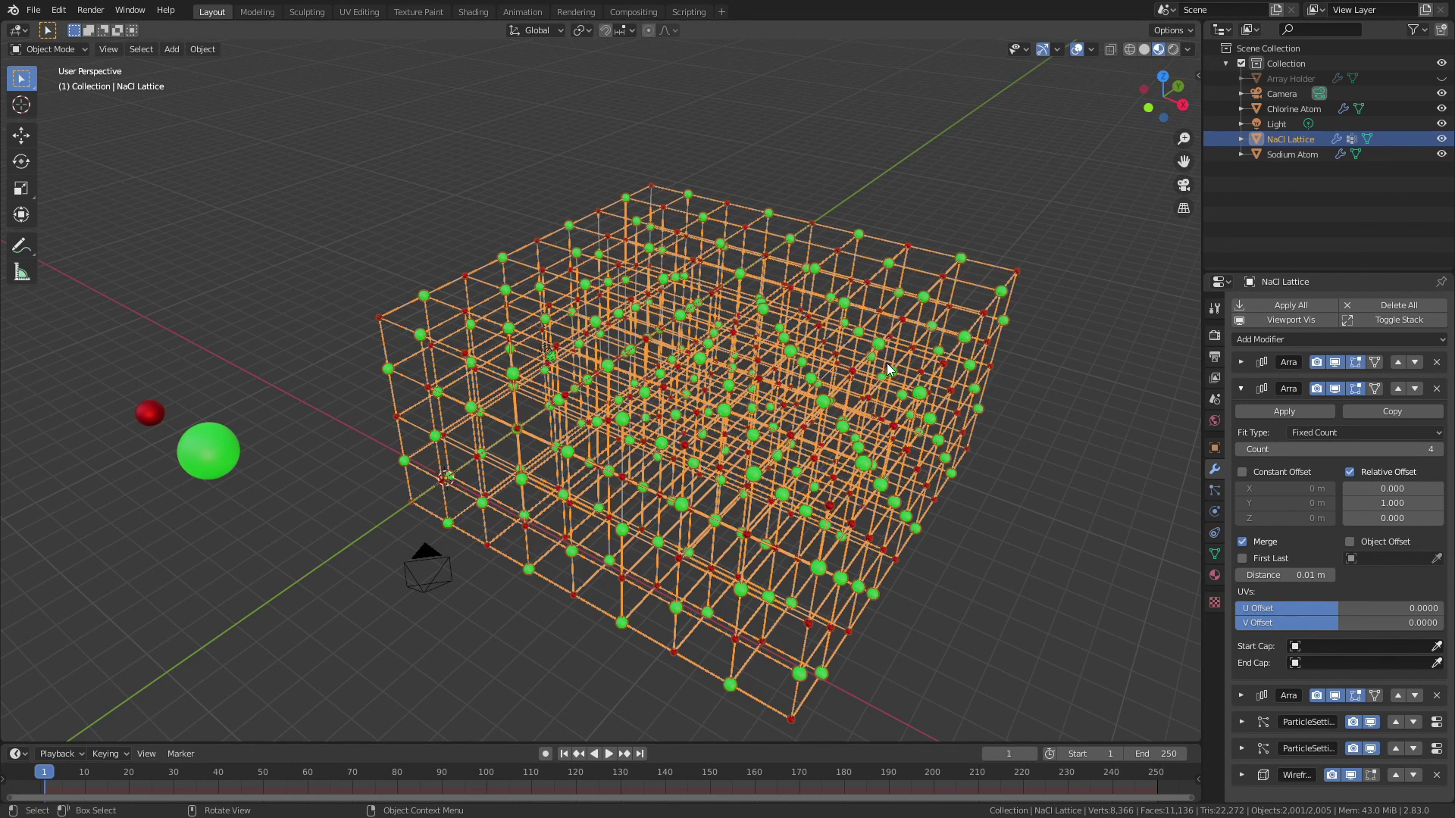
middle_drag(887, 362, 750, 548)
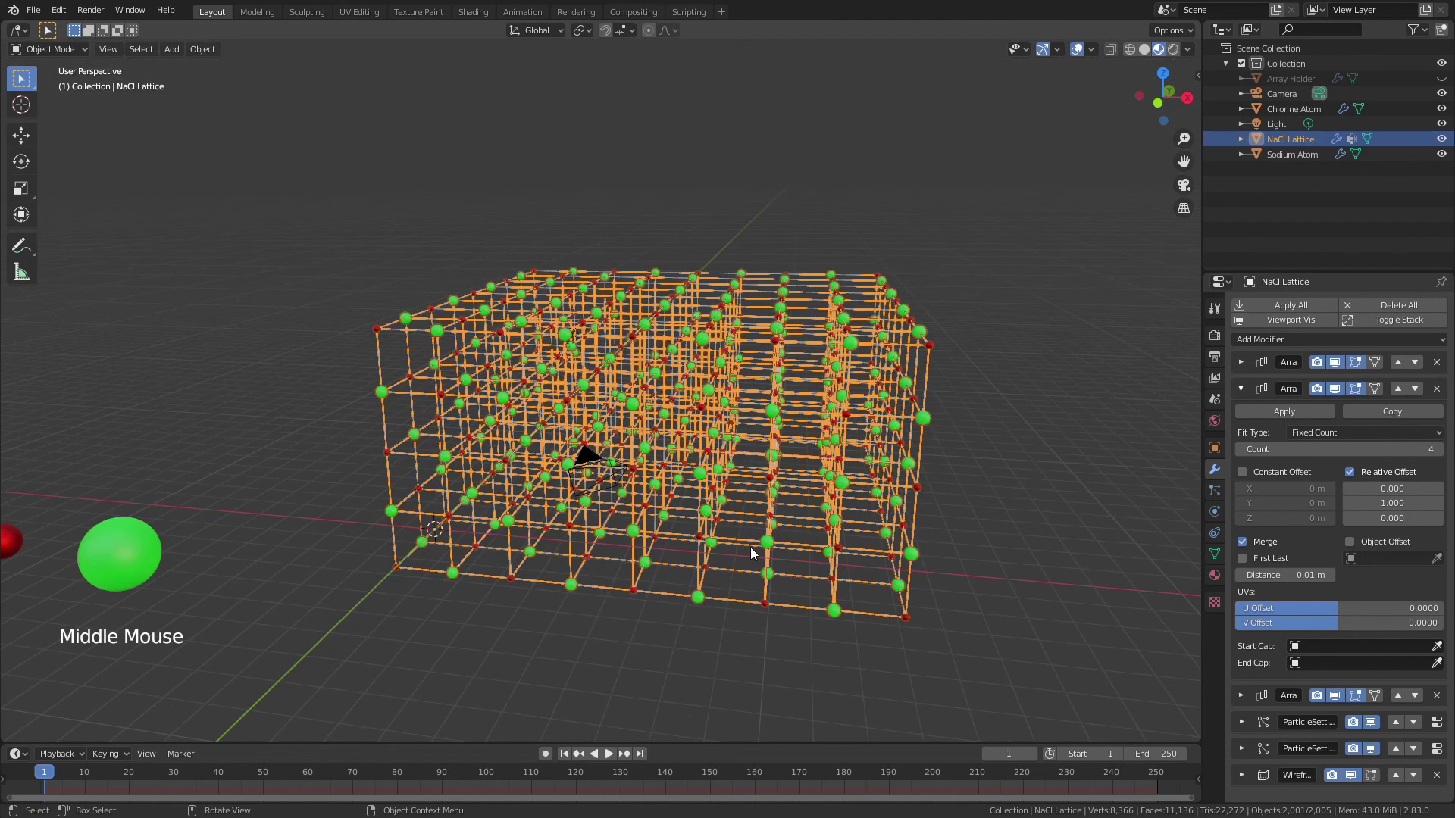